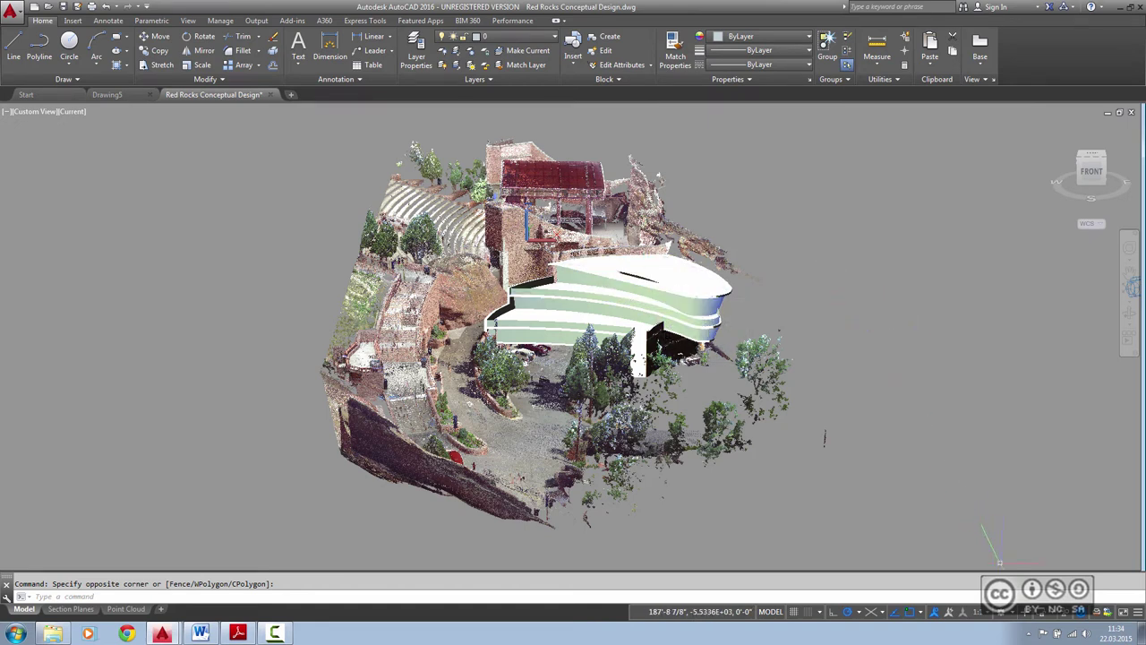
- Open the workspace list from the Workspace Switching gear on the status bar
left_click(1009, 613)
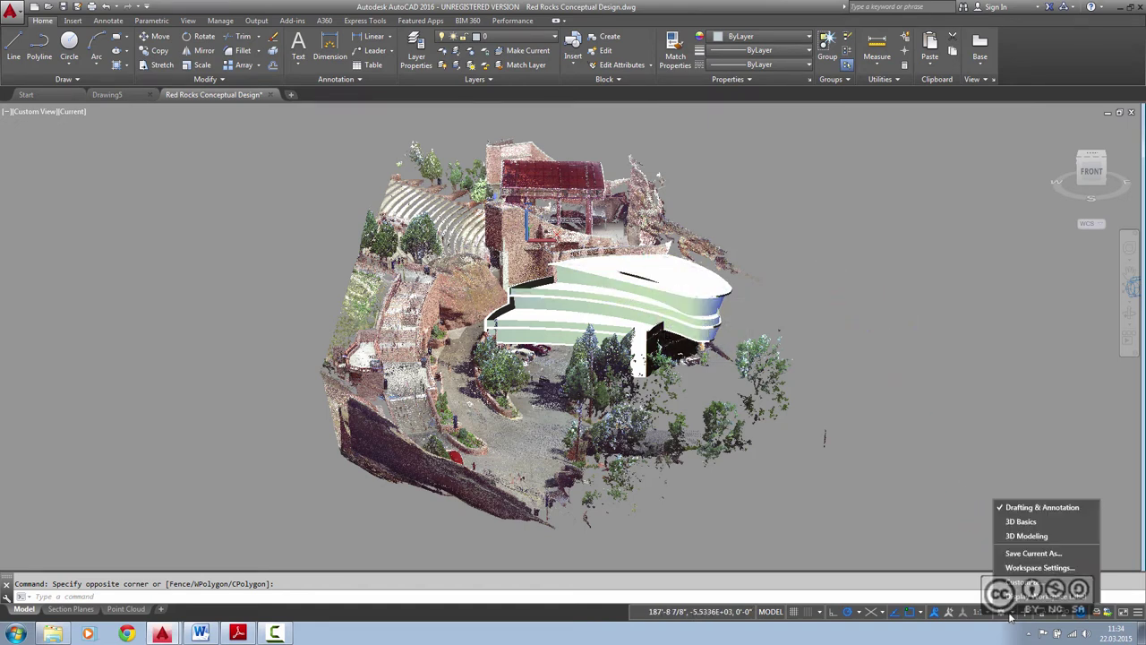
- Switch to 3D Modeling and place a vertical section plane across the Red Rocks point cloud
left_click(1026, 536)
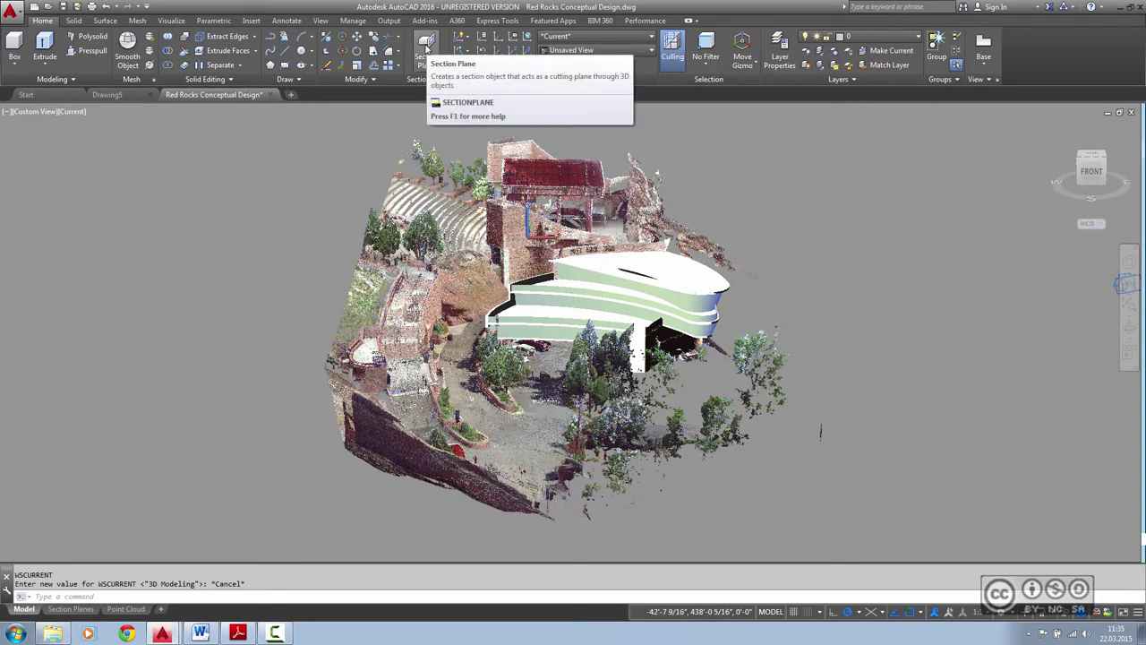
left_click(426, 47)
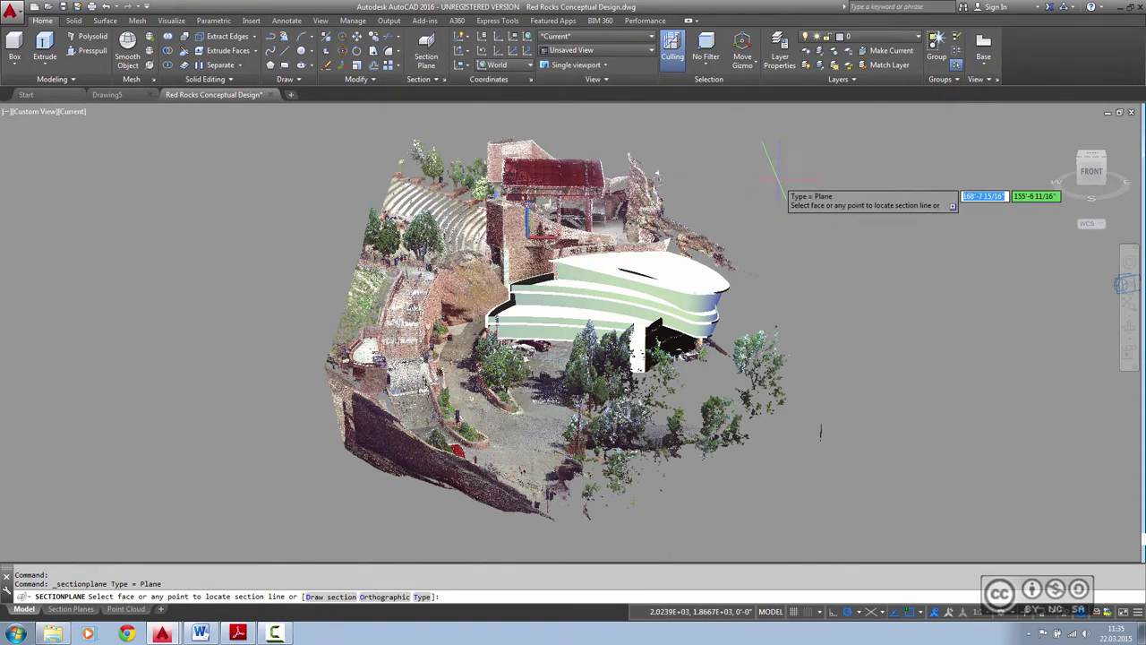
left_click(777, 186)
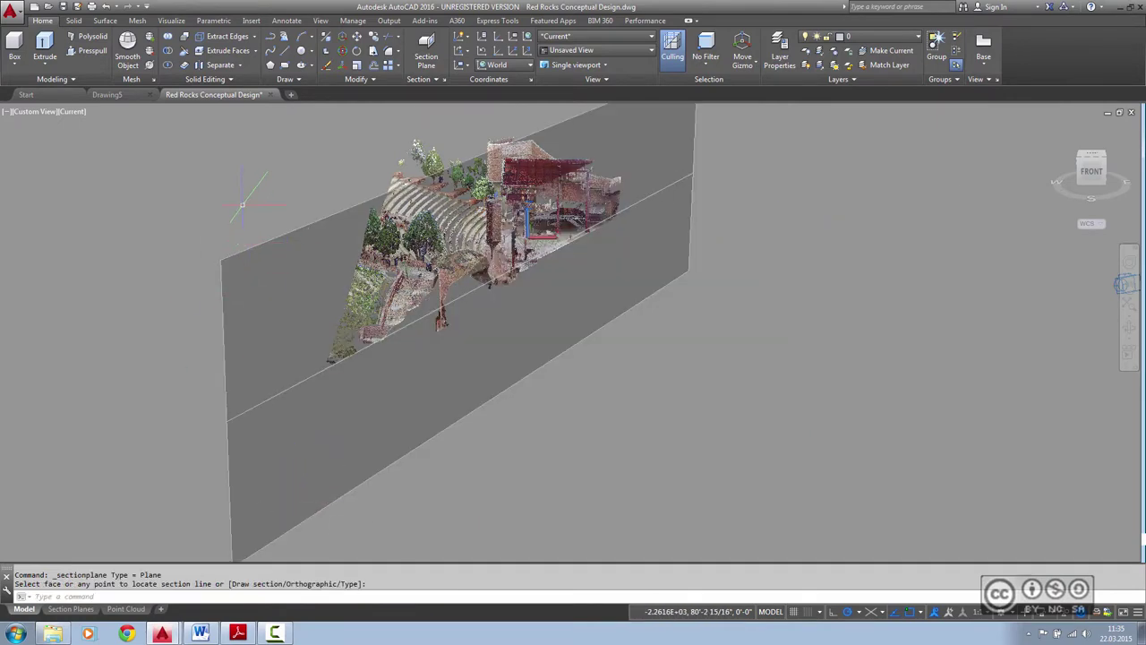
middle_click_drag(241, 204, 269, 197, "shift")
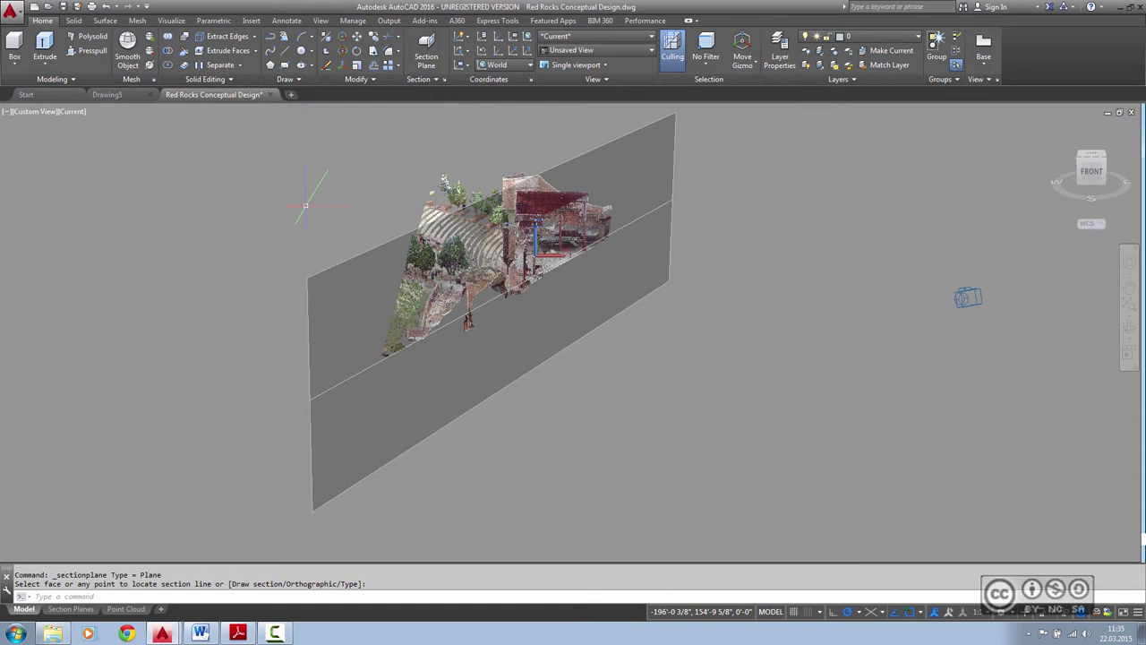
left_click(307, 215)
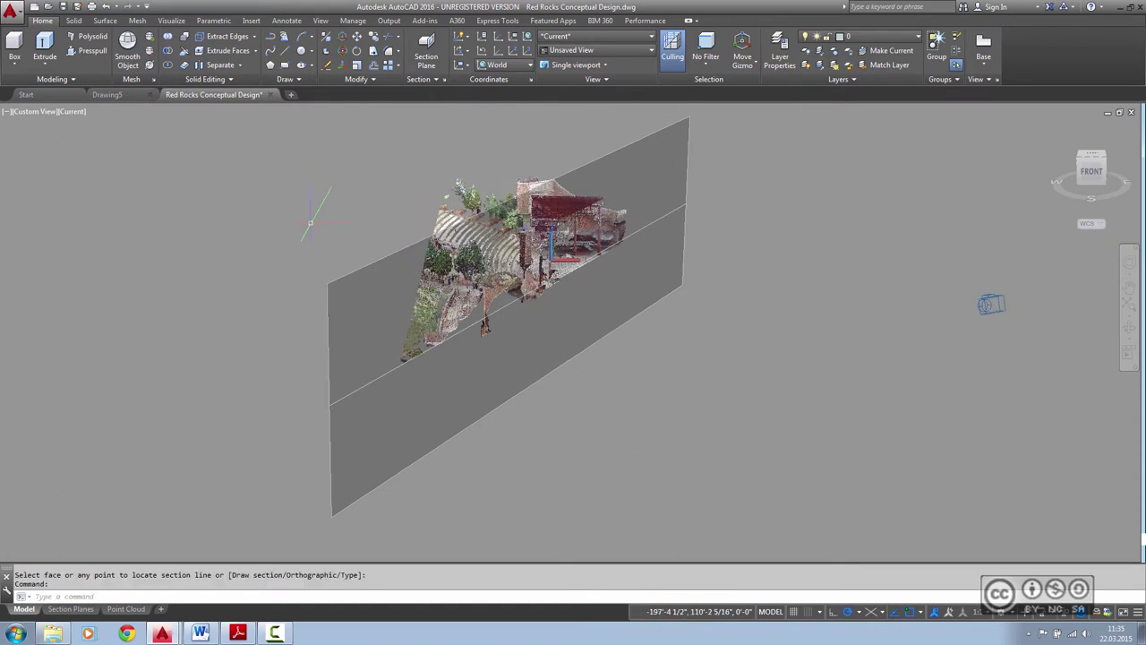
middle_click_drag(309, 222, 359, 262, "shift")
left_click(359, 262)
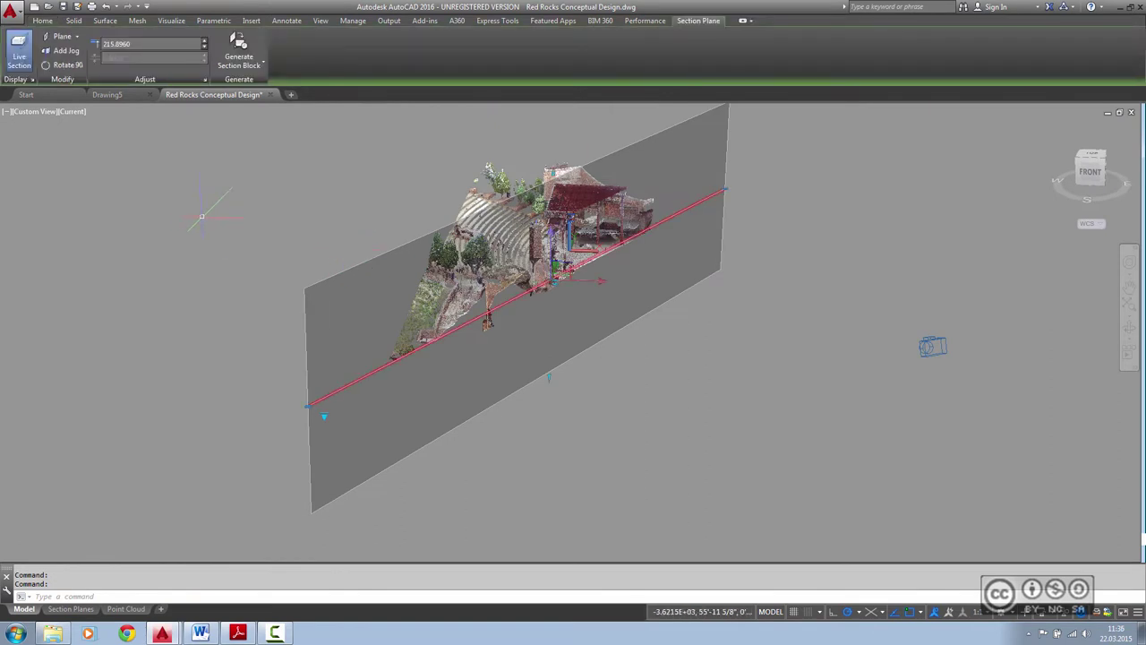
left_click(20, 55)
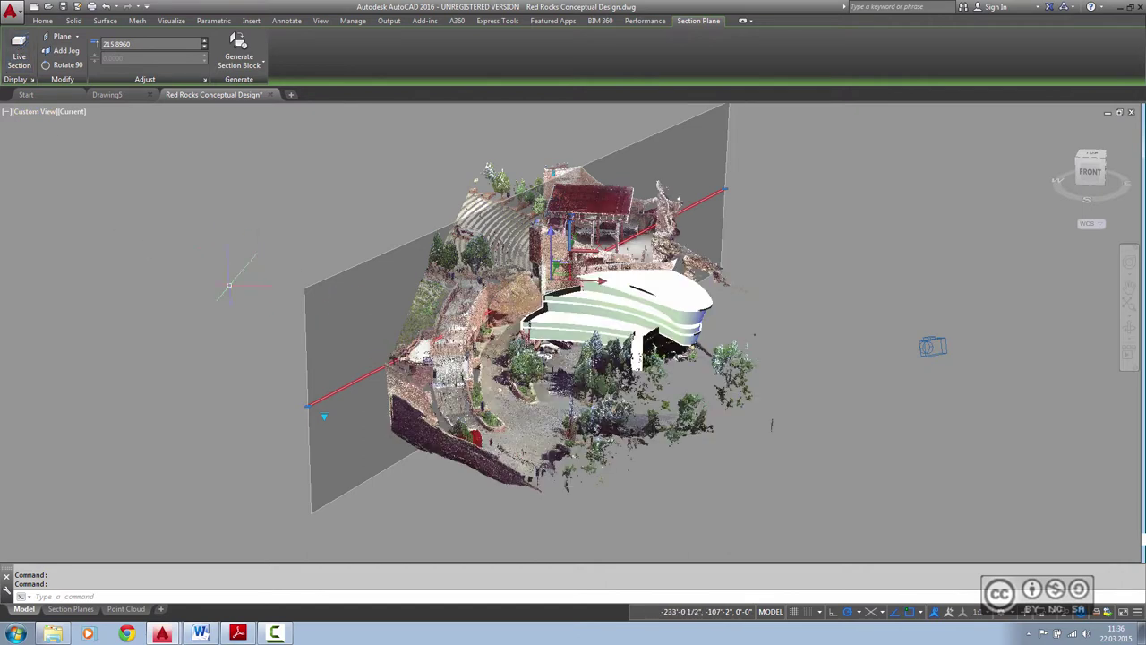
left_click(19, 54)
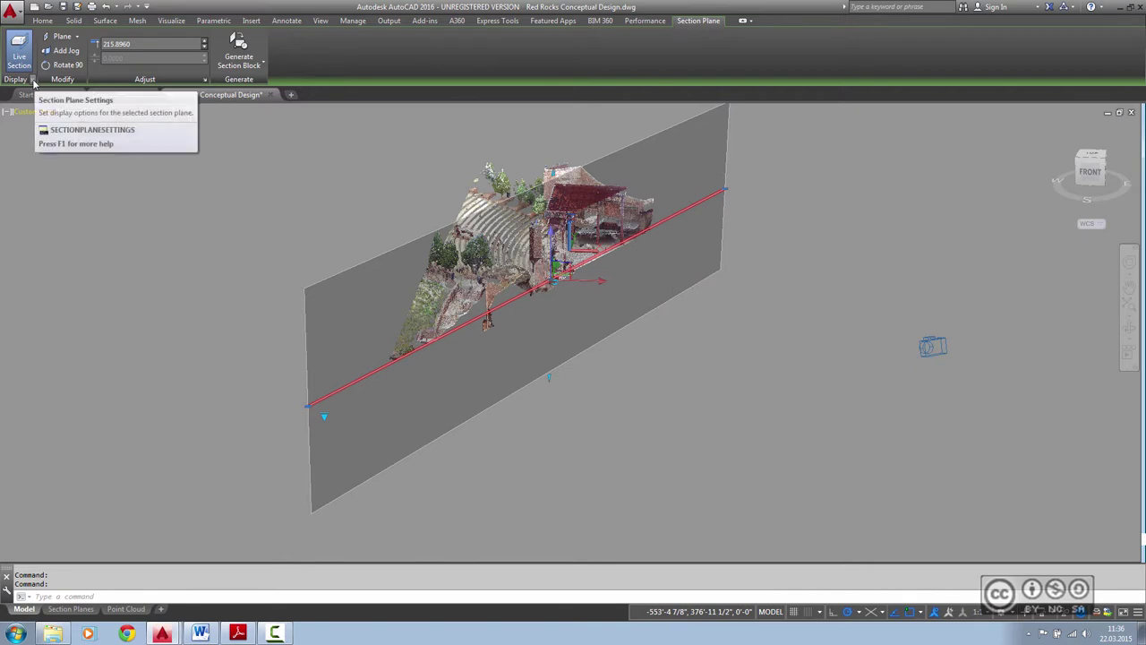
left_click(33, 81)
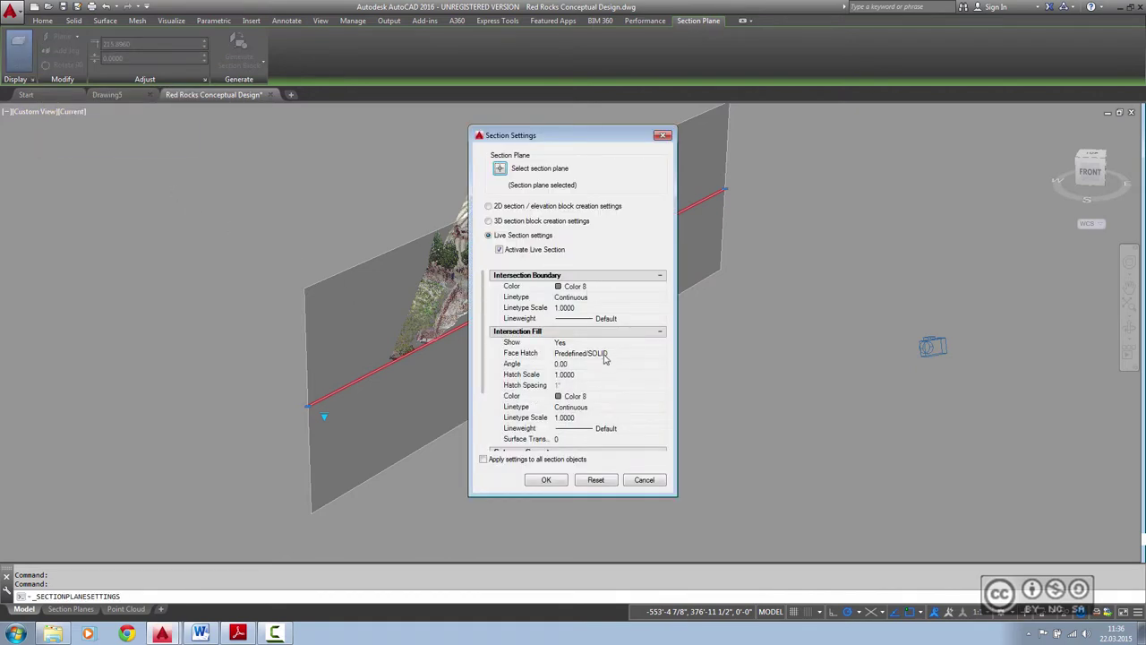
left_click(644, 480)
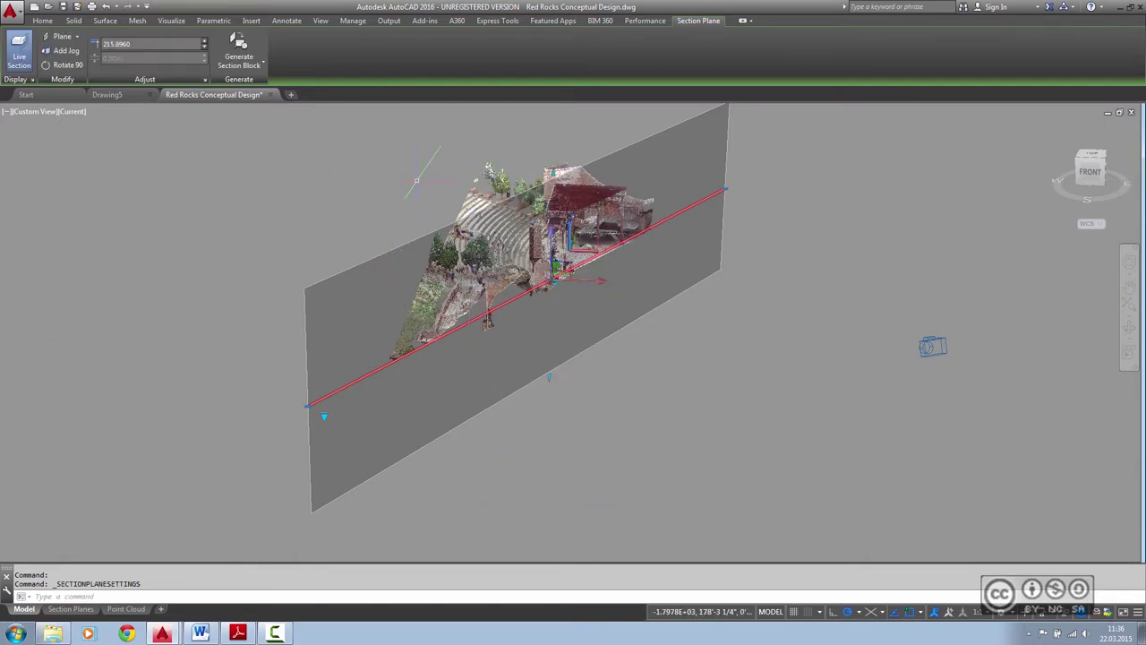
middle_click_drag(328, 189, 332, 202)
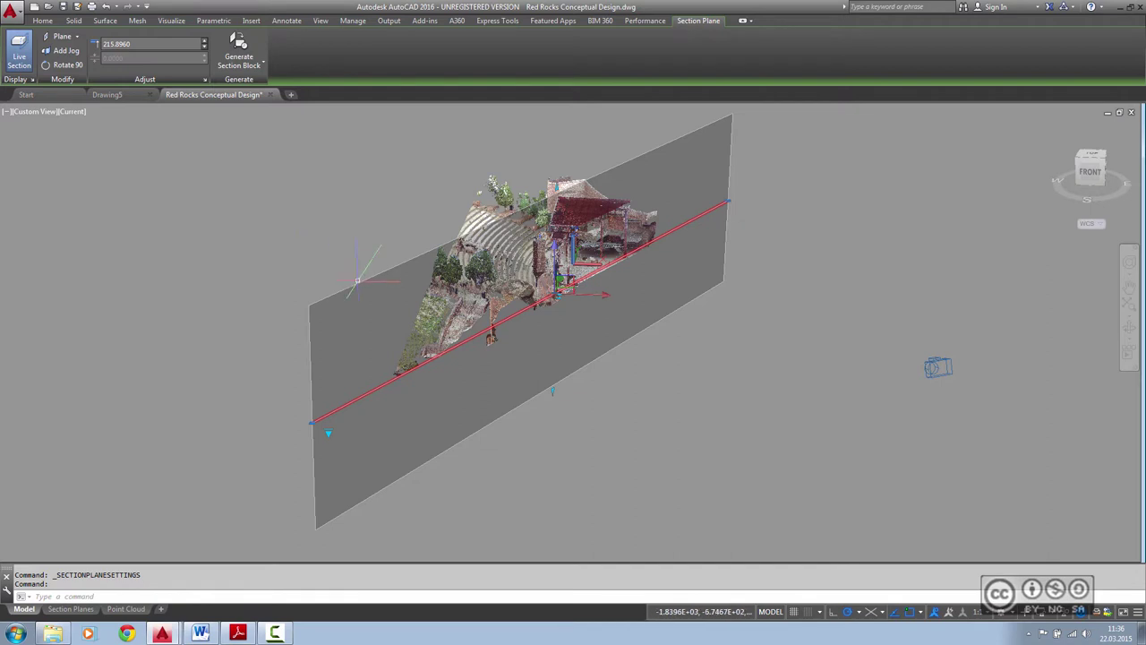
- Set the section type to Slice and turn on Slice Thickness
left_click(78, 39)
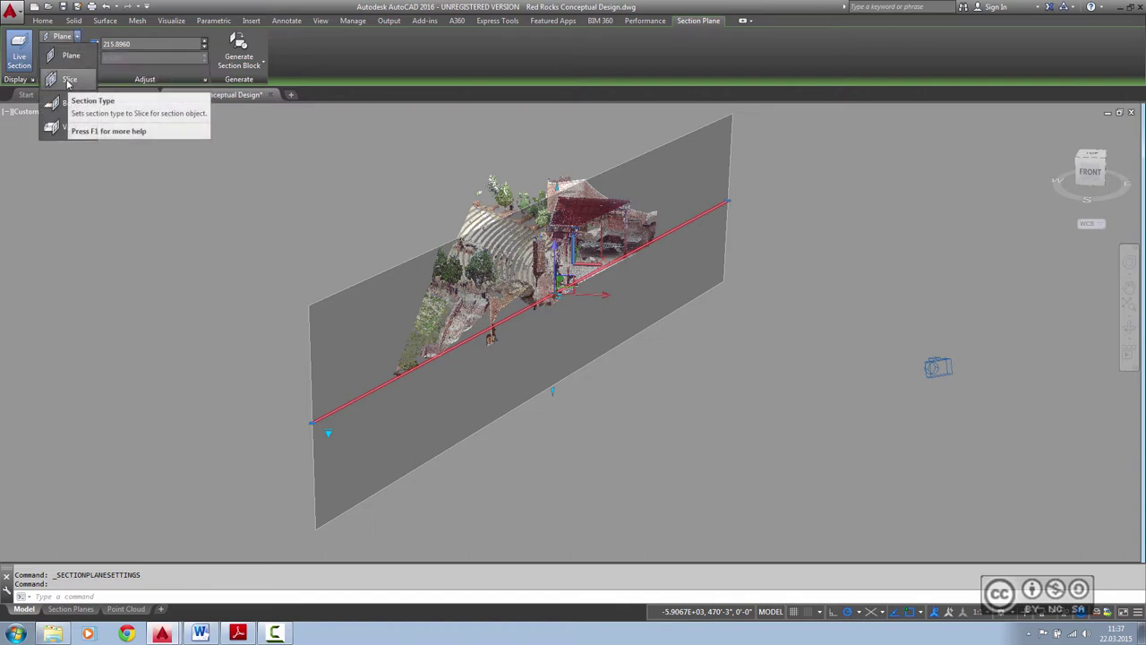
left_click(69, 82)
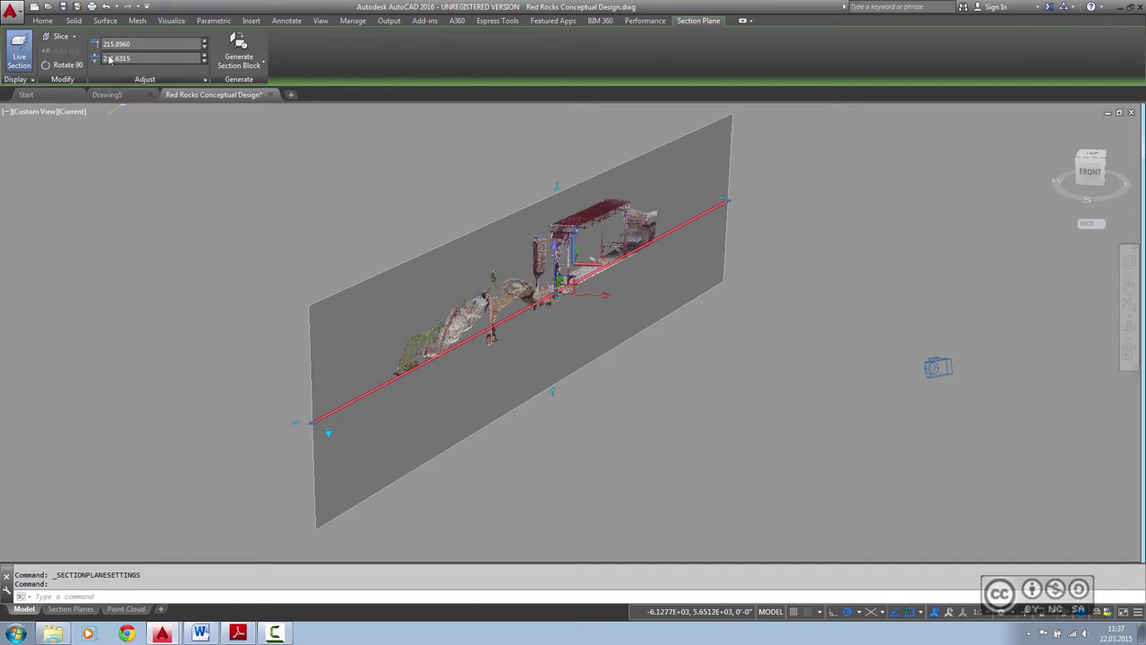
left_click(142, 59)
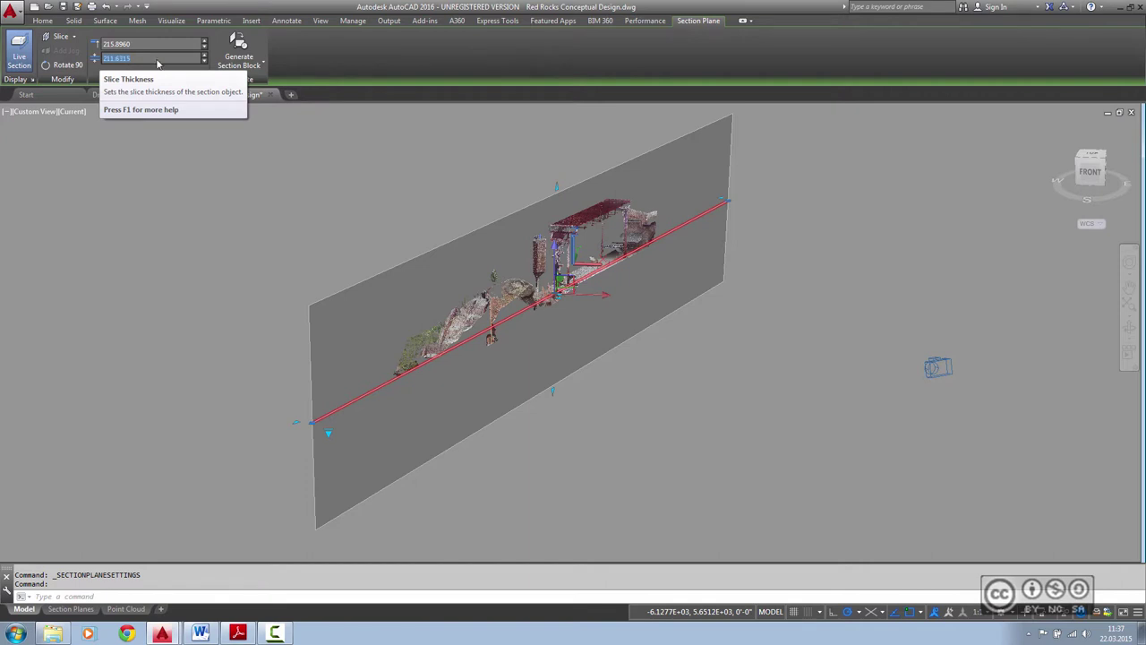
left_click(670, 383)
key("Escape")
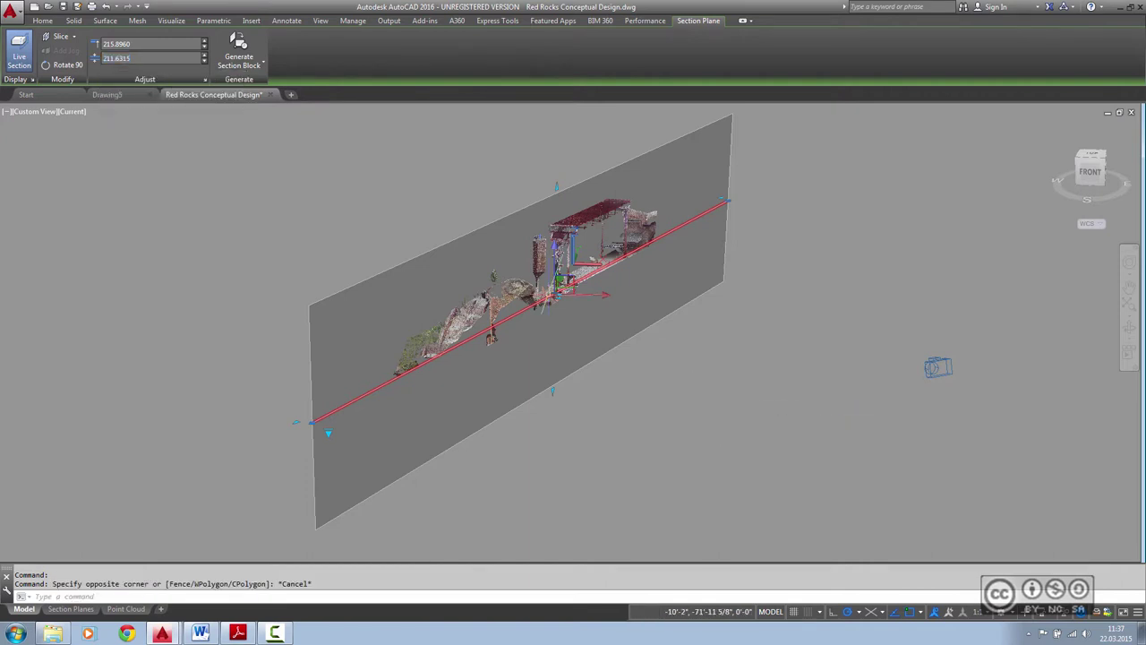
- Zoom in and reposition the section plane by its grip
scroll(576, 325, "up", 1)
scroll(575, 325, "up", 2)
scroll(576, 325, "up", 1)
scroll(610, 305, "up", 2)
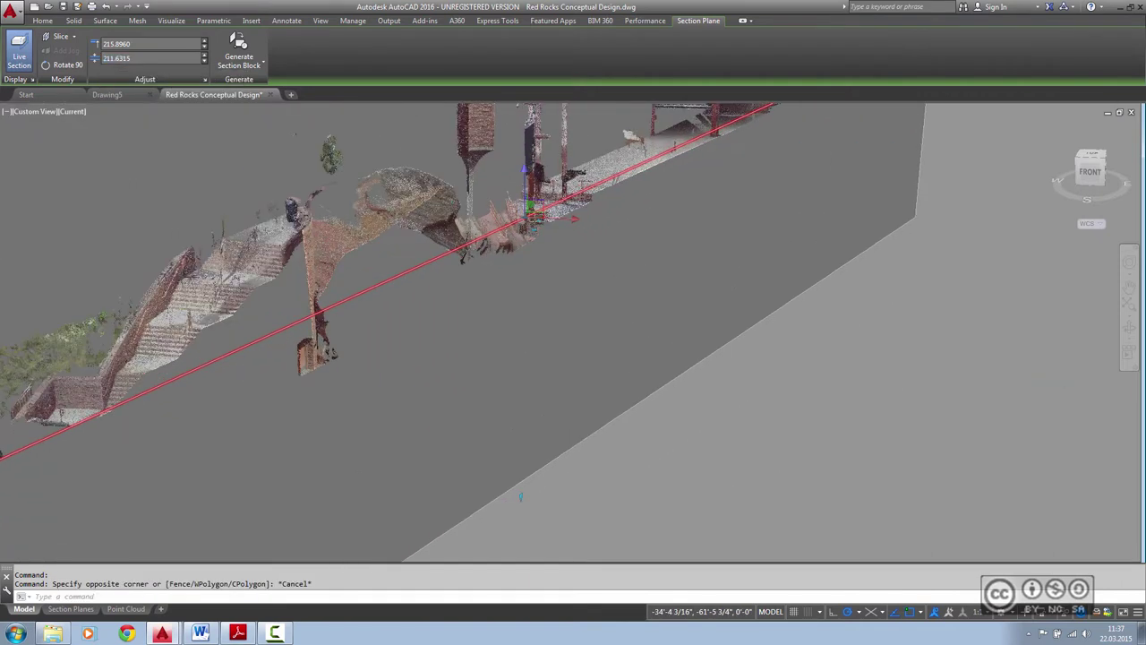
scroll(609, 304, "up", 2)
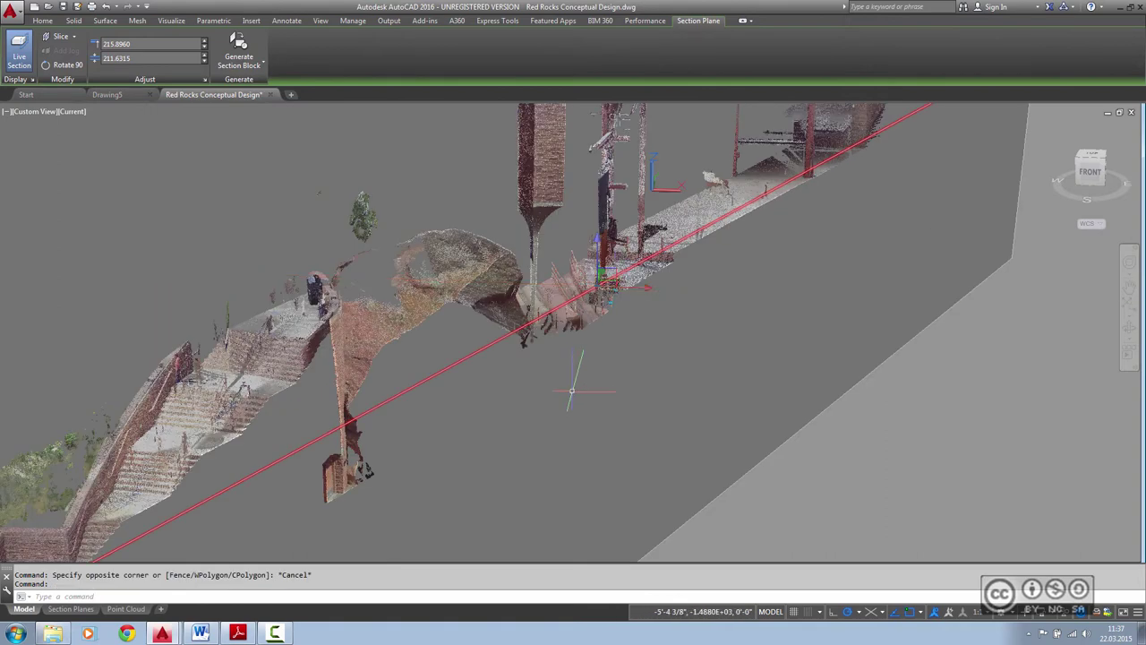
scroll(591, 358, "up", 3)
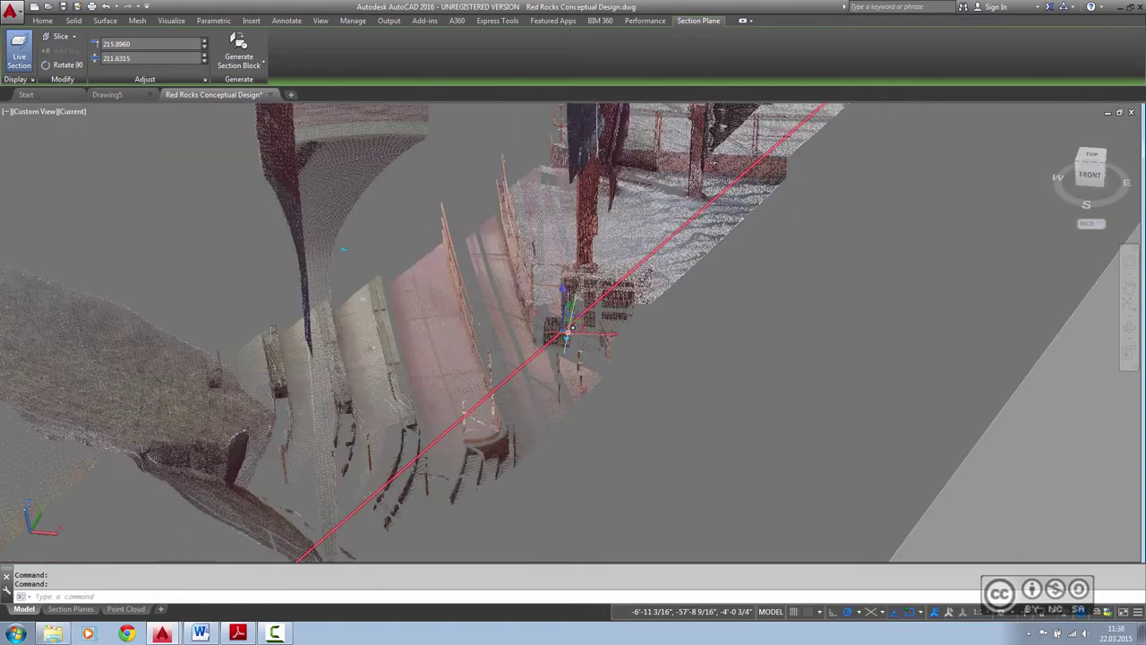
left_click(572, 327)
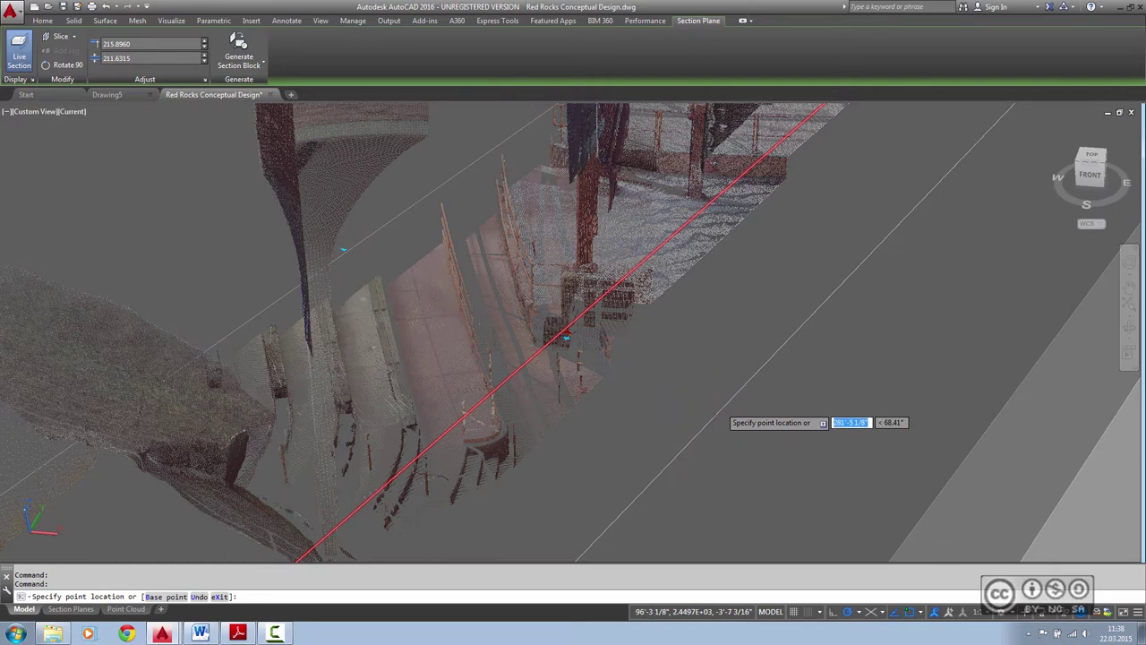
left_click(564, 337)
scroll(549, 400, "down", 5)
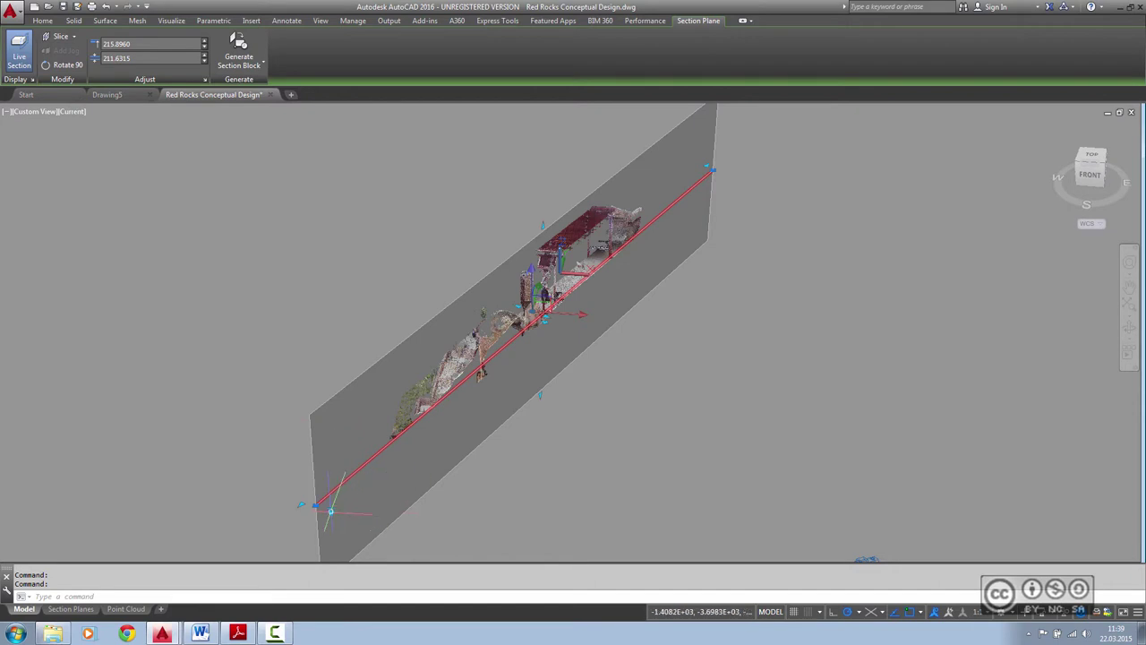
- Open the Properties palette with CH and orbit so the section plane stands upright
left_click(331, 512)
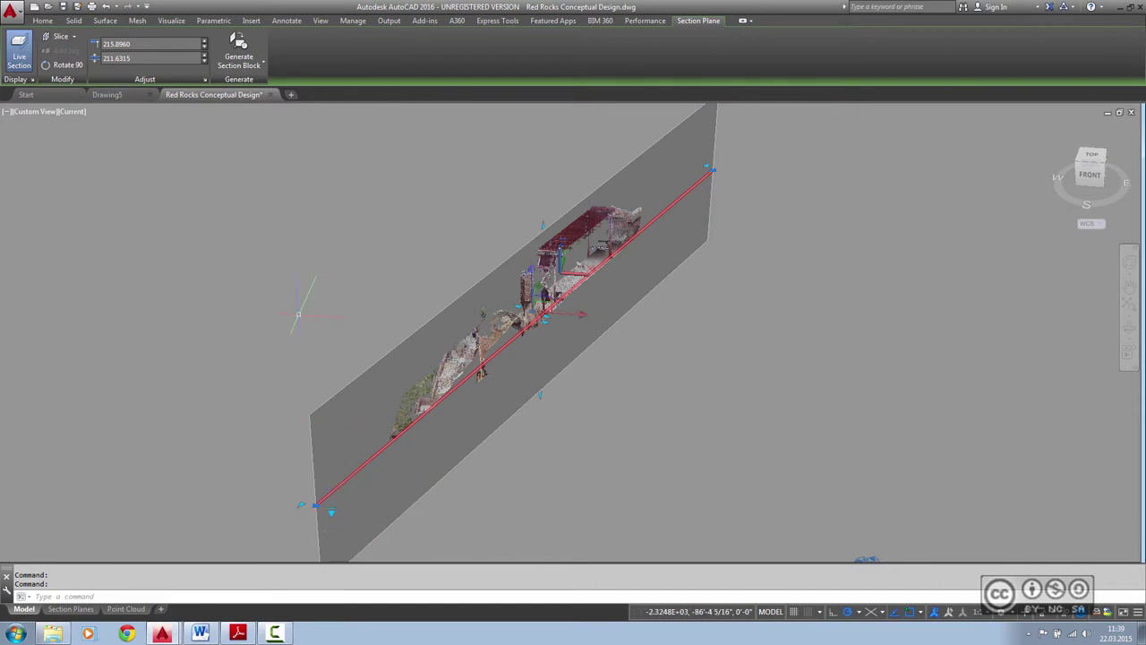
type("ch")
key("Return")
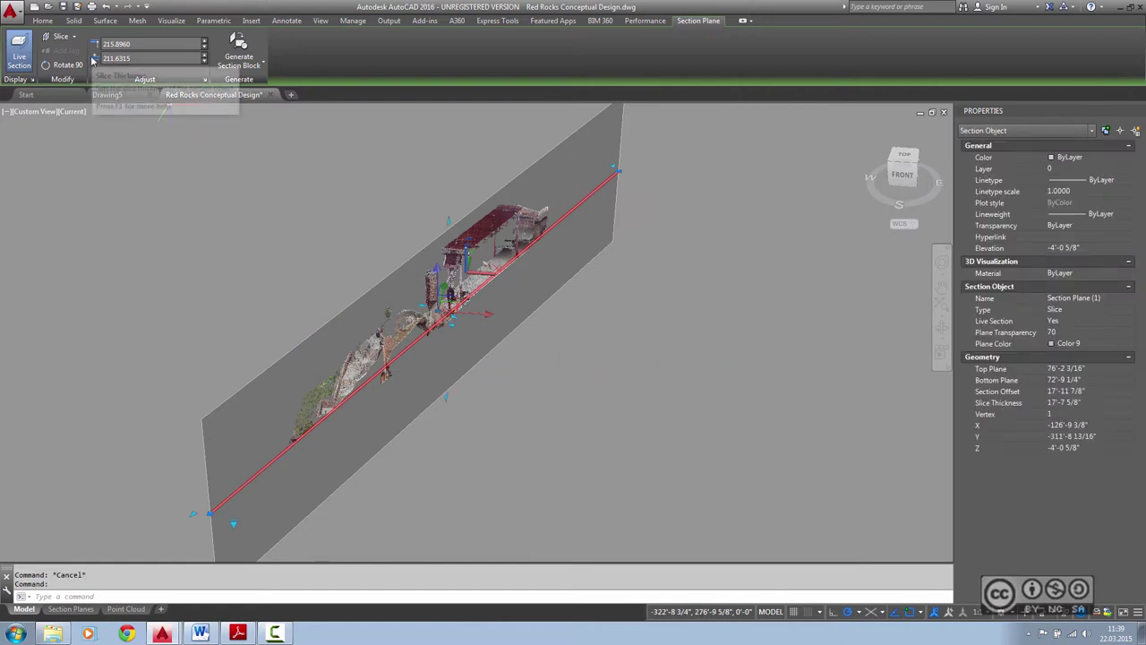
scroll(321, 381, "up", 1)
scroll(512, 399, "up", 1)
middle_click_drag(512, 399, 563, 389, "shift")
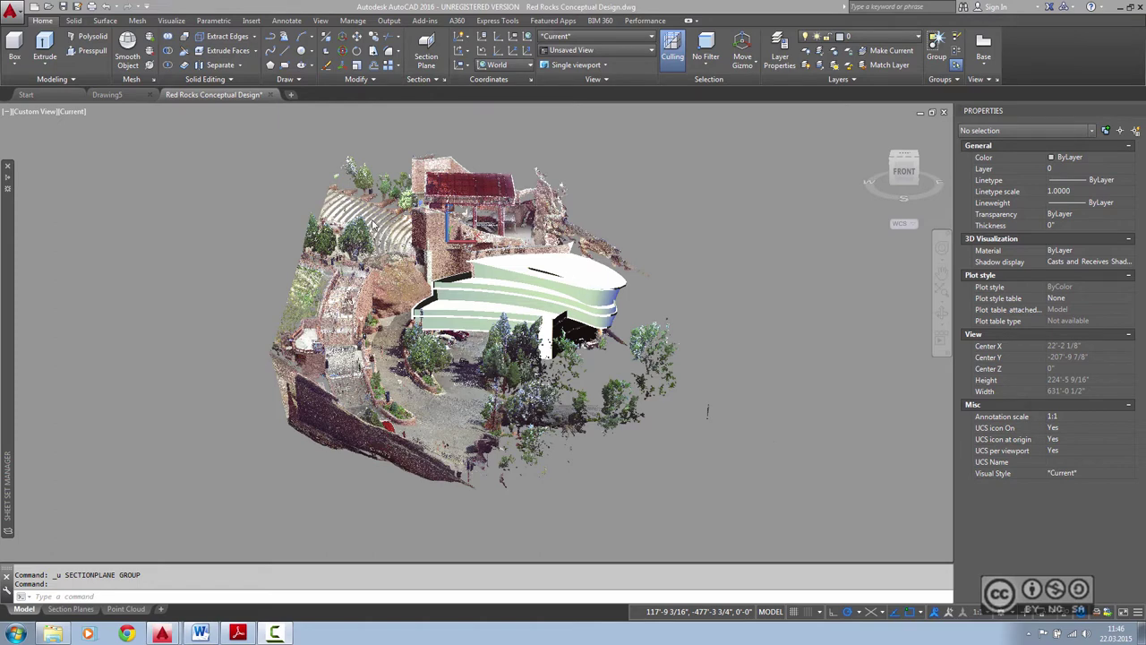
- Place a new section plane slice across the Red Rocks point cloud
left_click(347, 184)
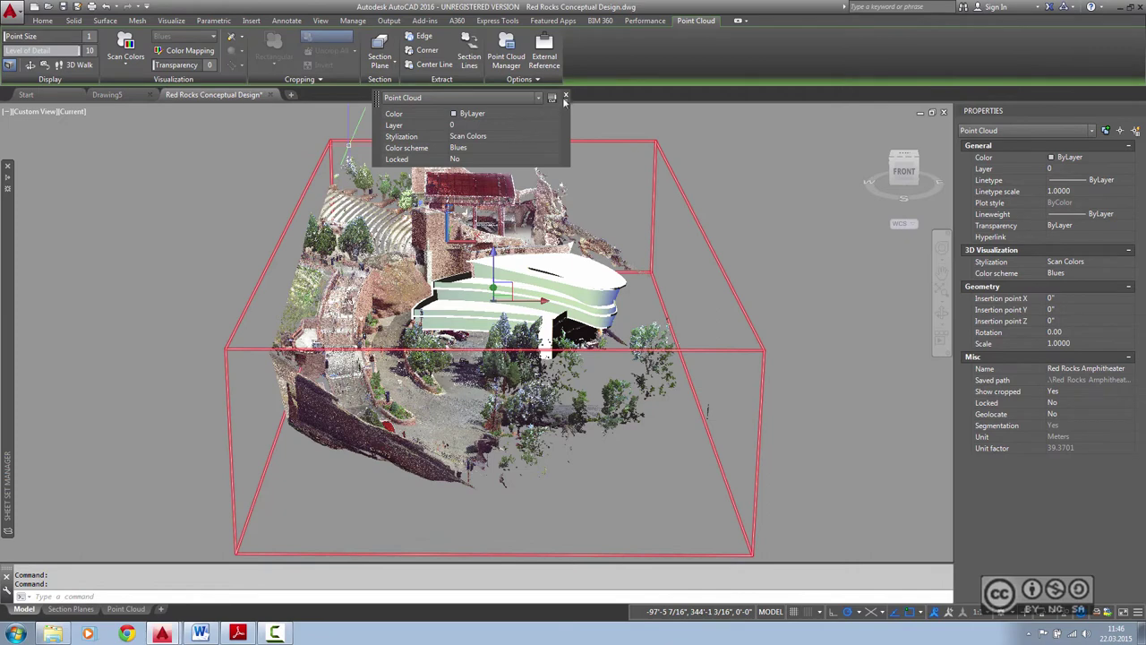
left_click(565, 96)
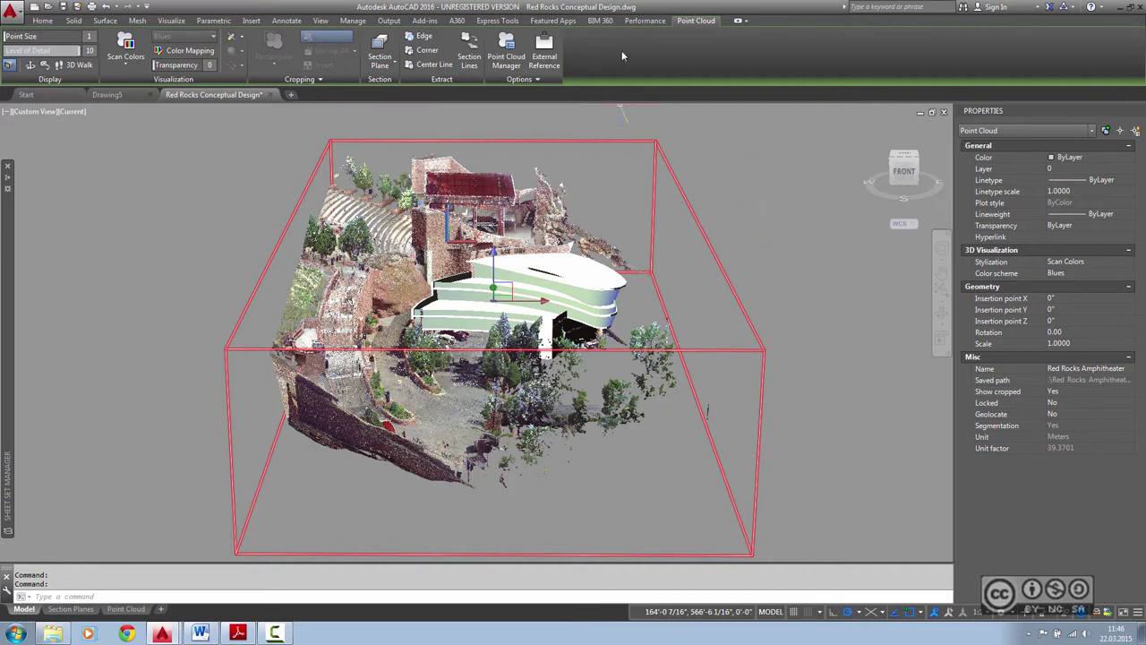
left_click(381, 64)
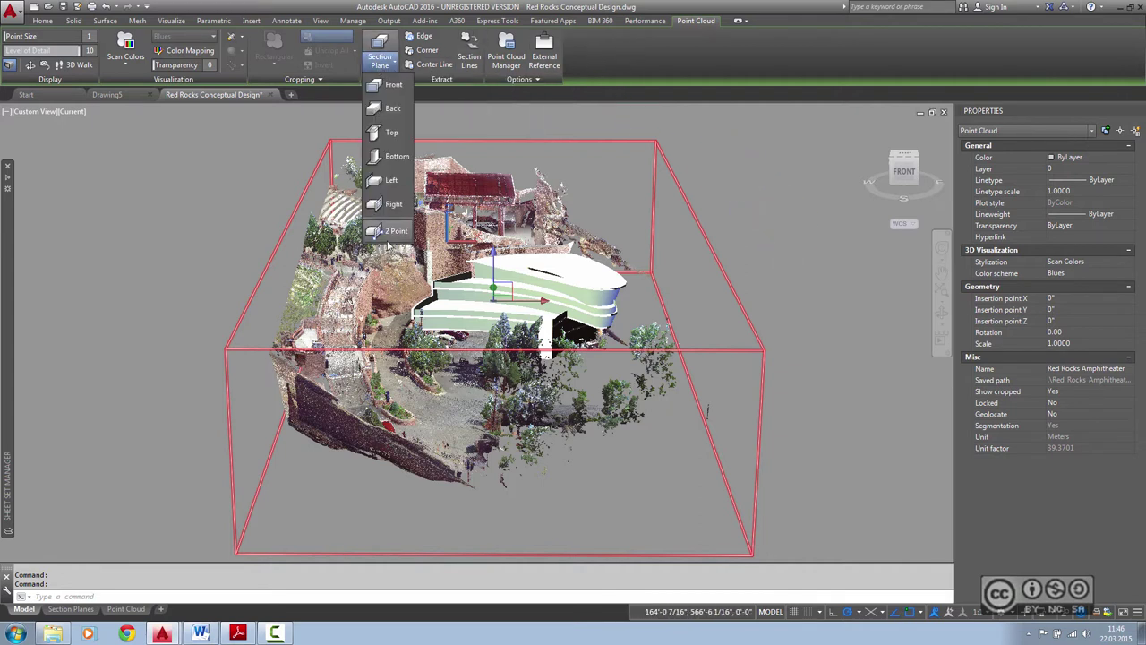
left_click(394, 230)
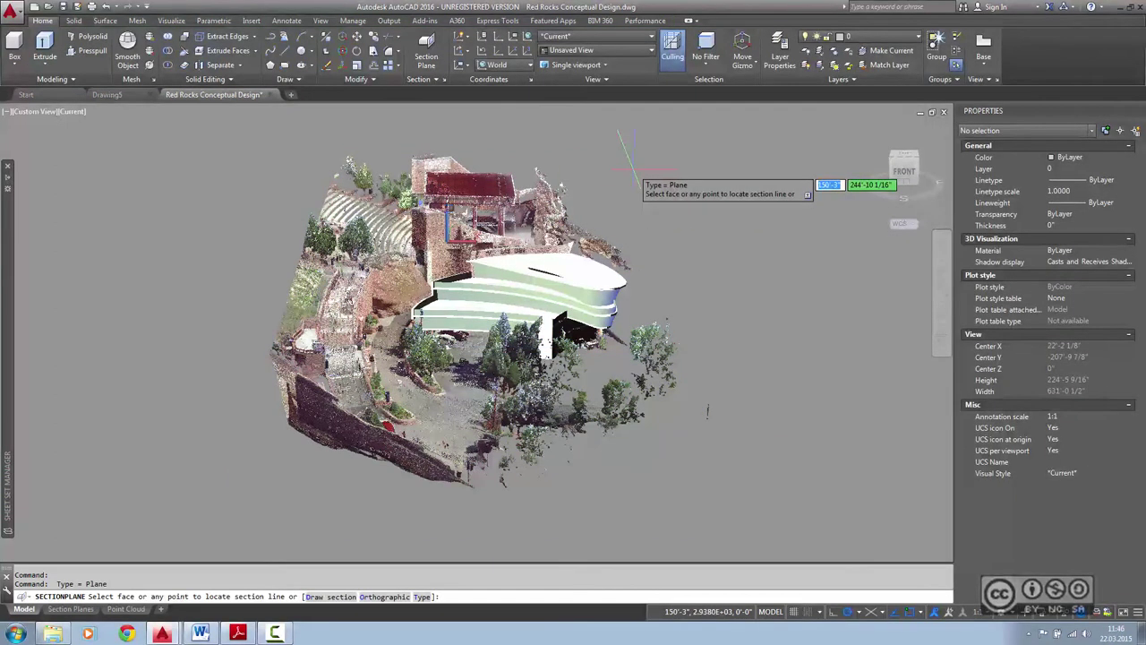
left_click(747, 160)
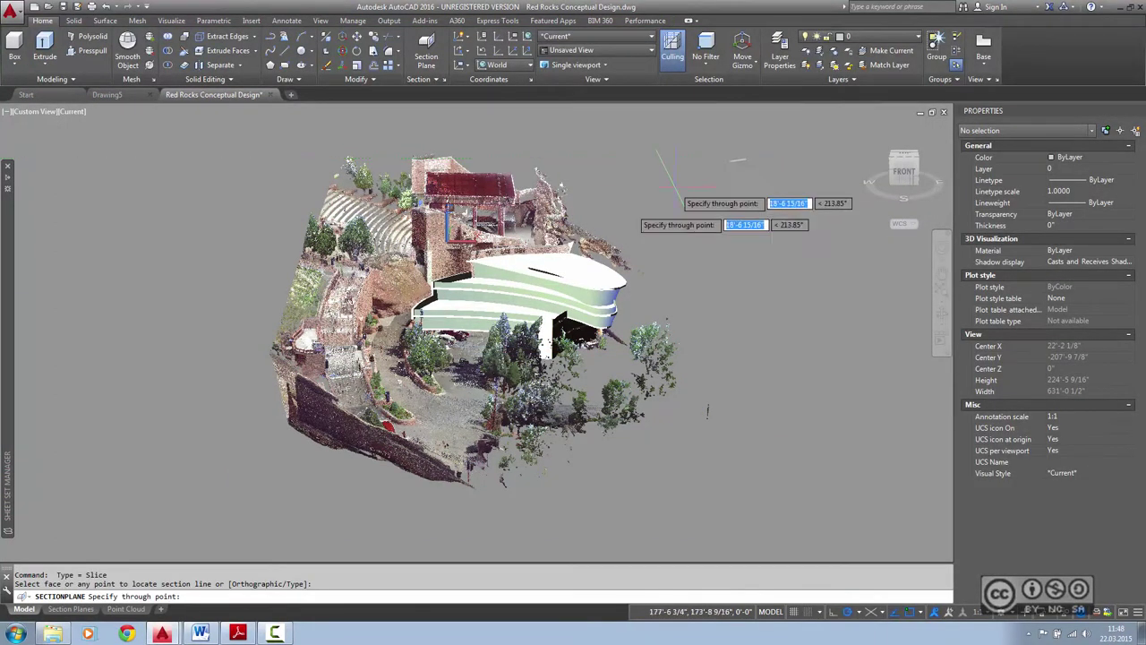
left_click(291, 488)
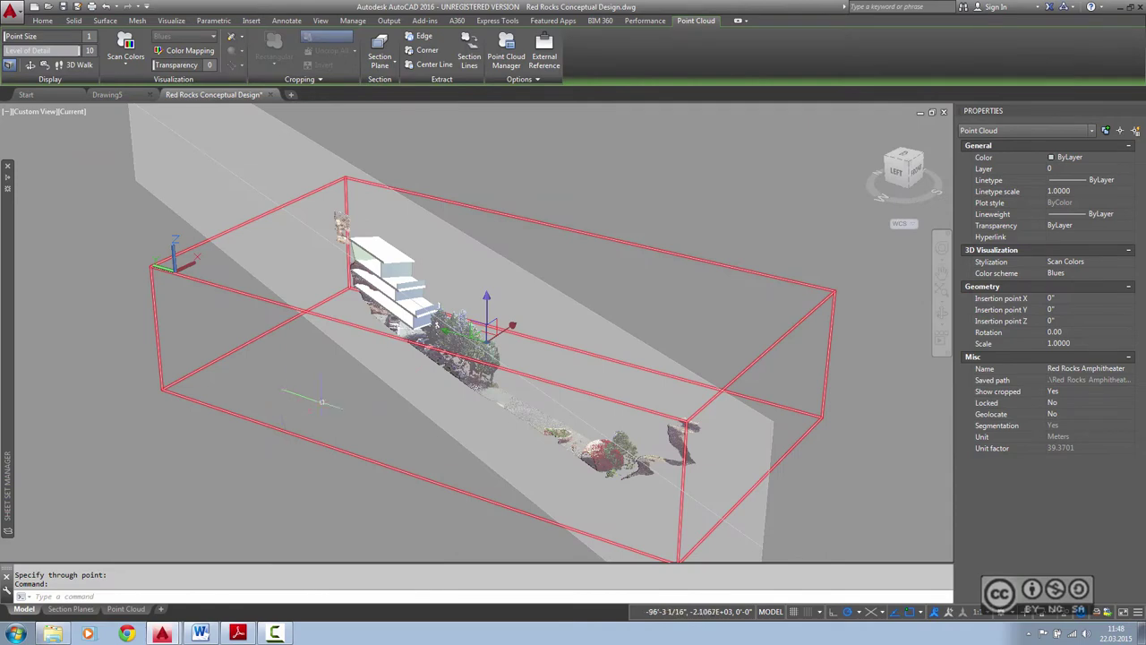
middle_click_drag(280, 403, 452, 325, "shift")
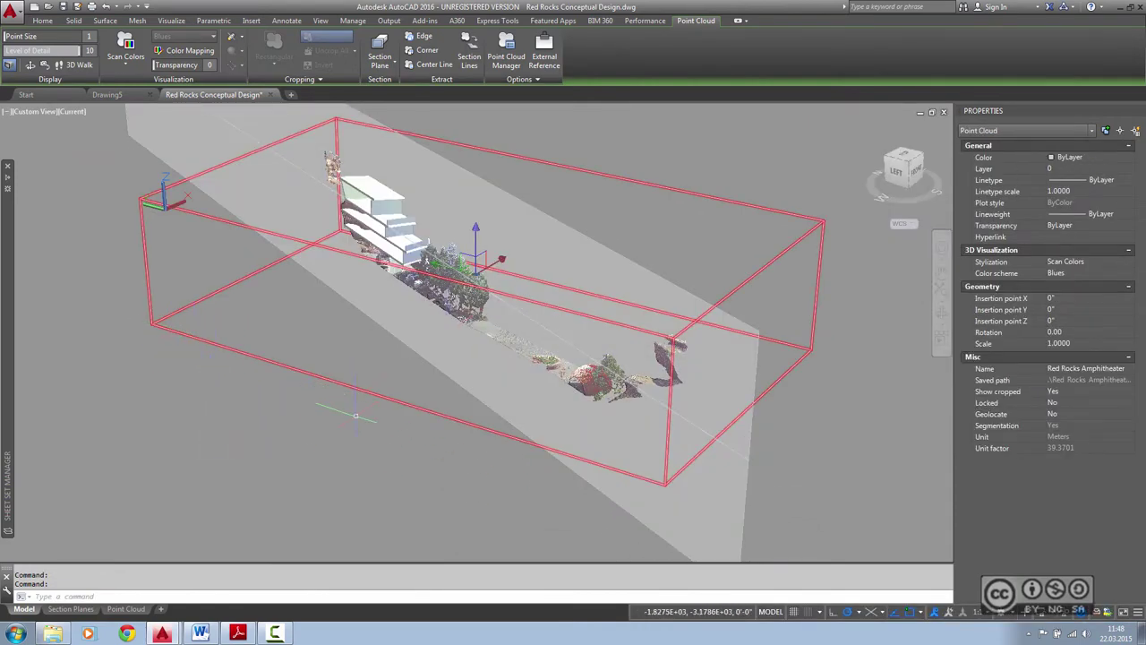
- Select only the section plane and start Extract Section Lines
left_click(352, 413)
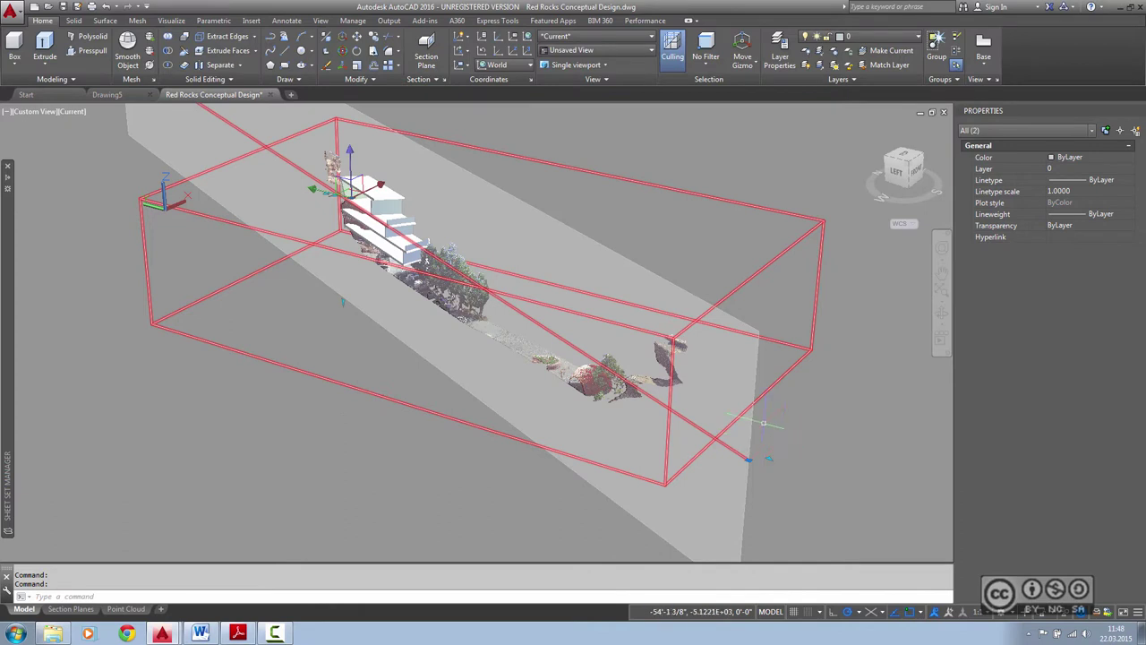
key("Escape")
left_click(781, 439)
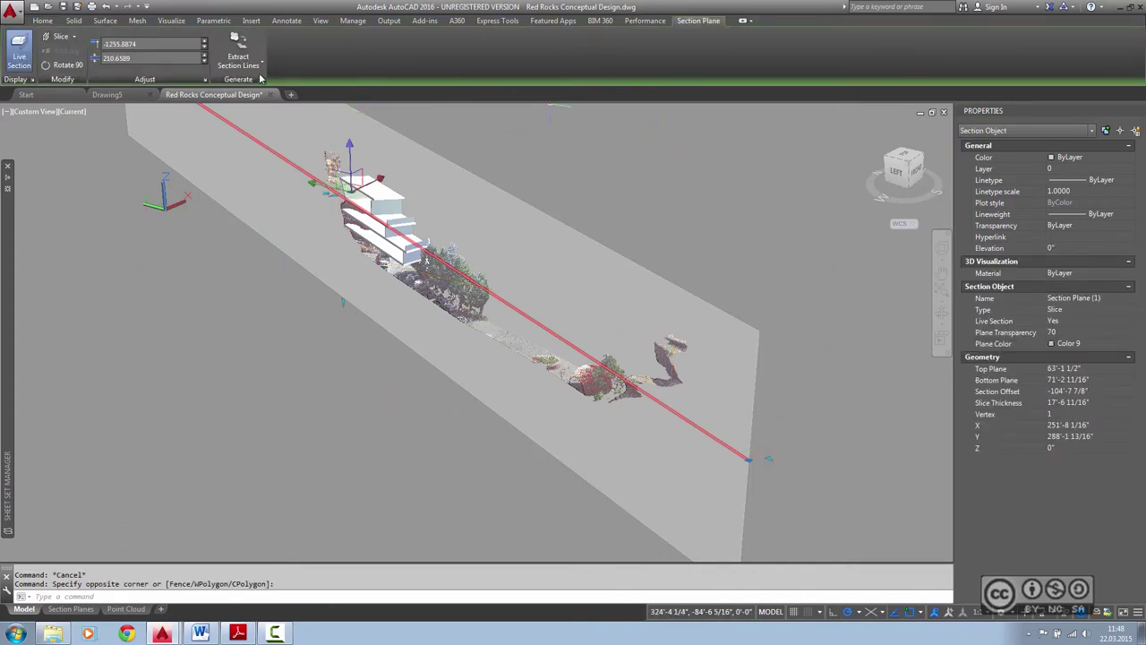
left_click(244, 68)
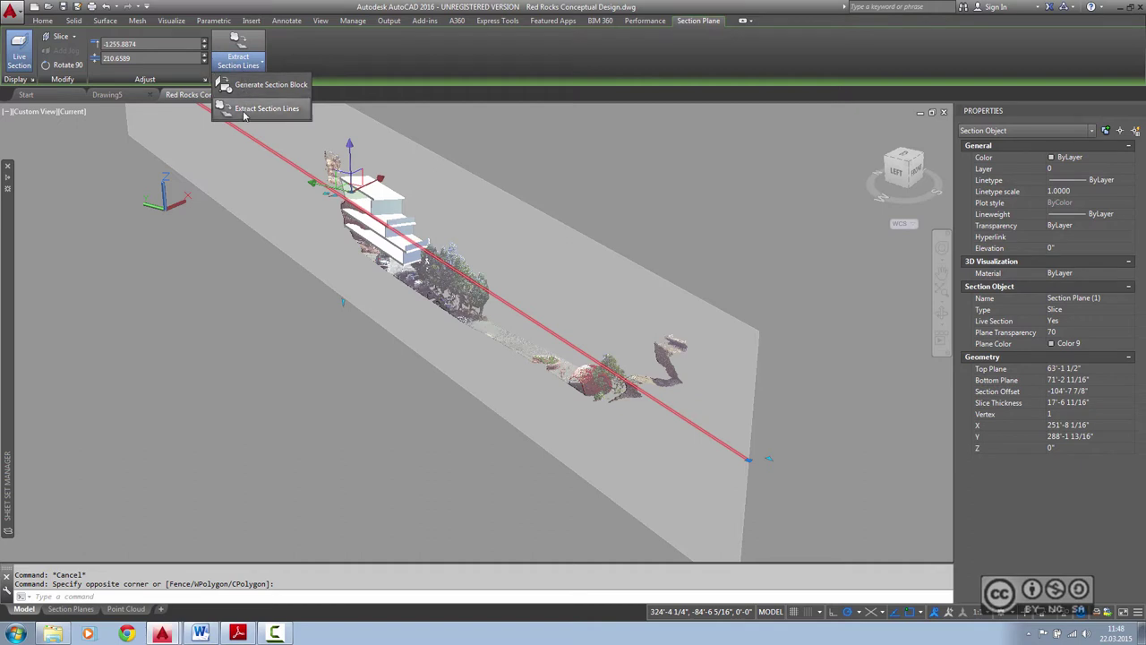
left_click(267, 109)
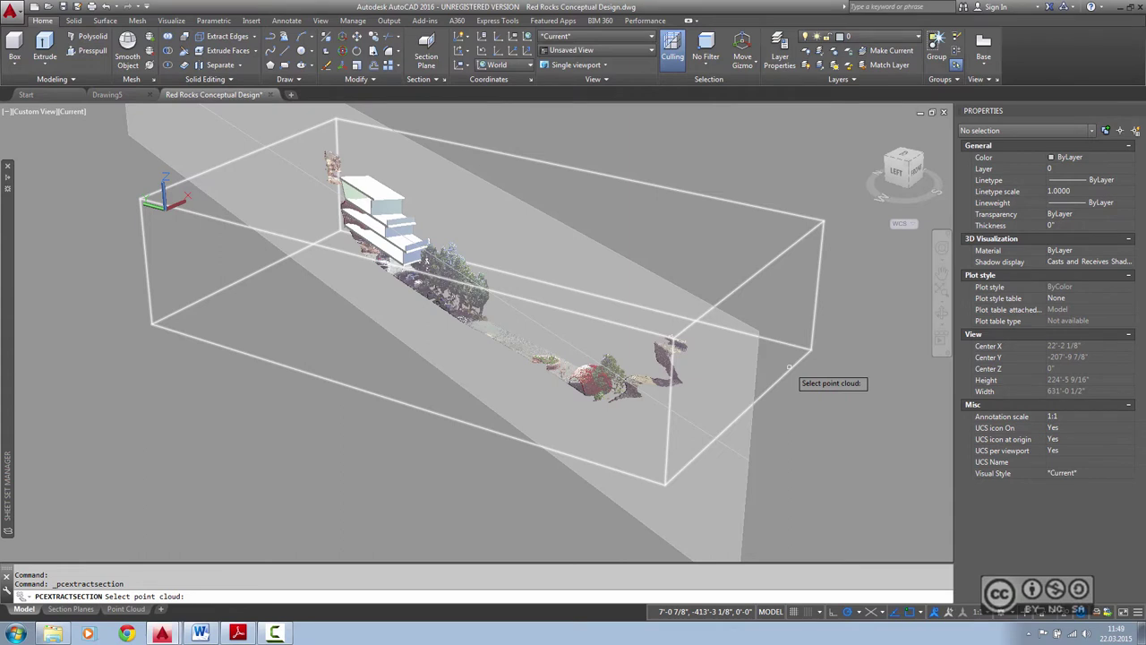
- Extract green 3D polyline section lines from the point cloud and accept them
left_click(788, 366)
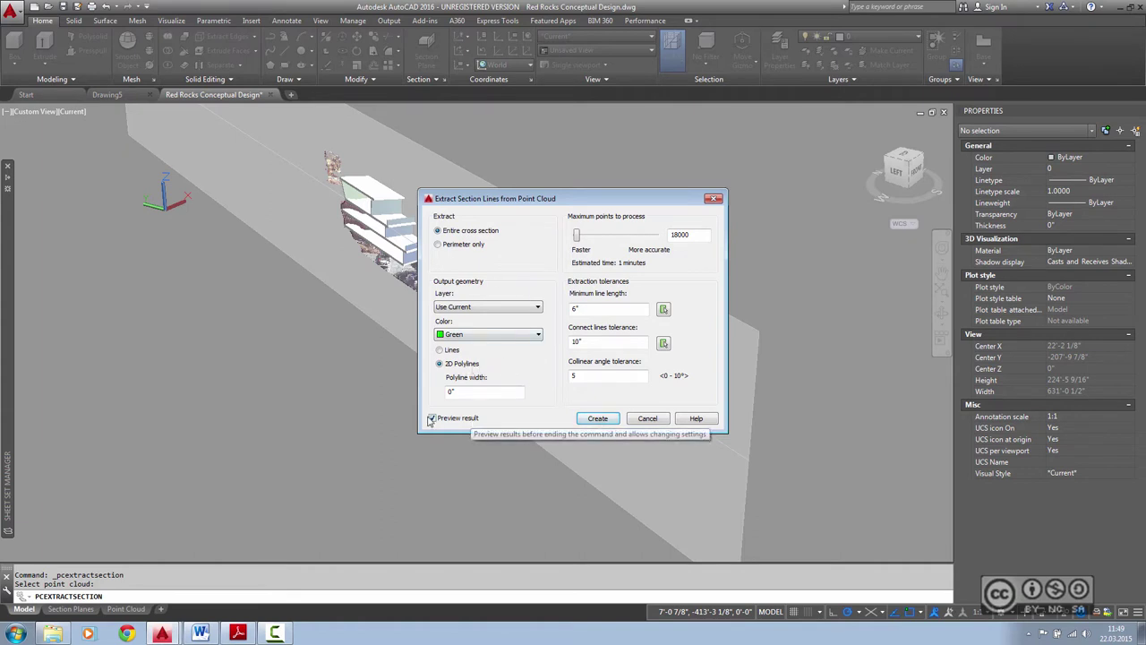
left_click(598, 418)
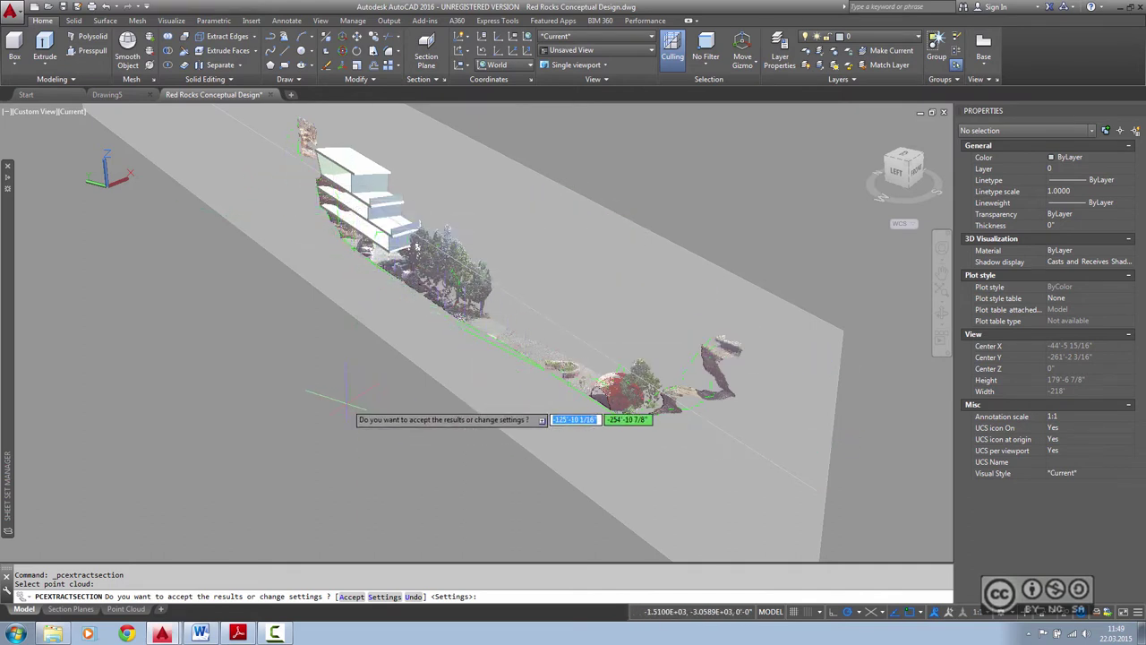
left_click(351, 596)
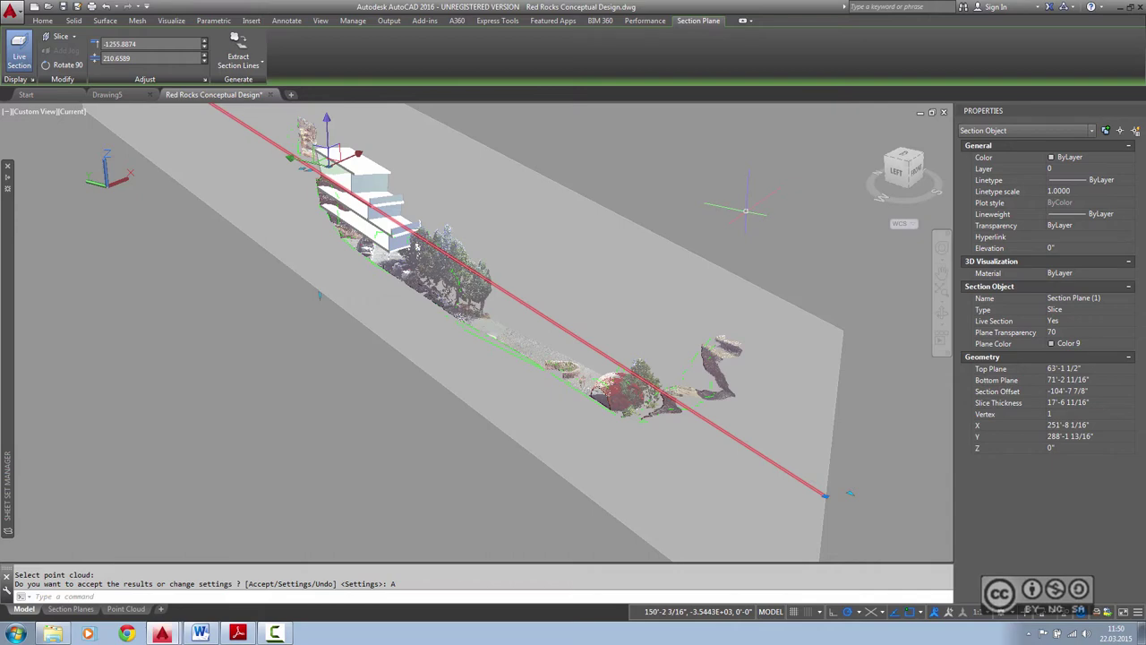
- Undo the section plane, then try point cloud Transparency at 50 and 90
key("Return")
key("ctrl+z")
key("ctrl+z")
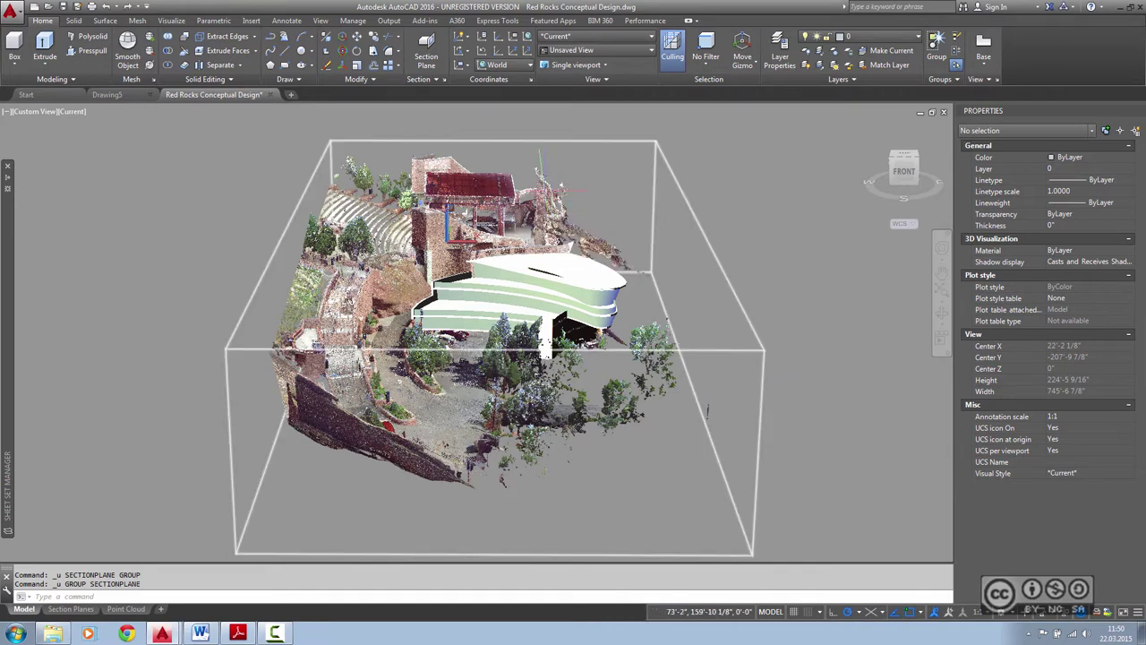
left_click(546, 191)
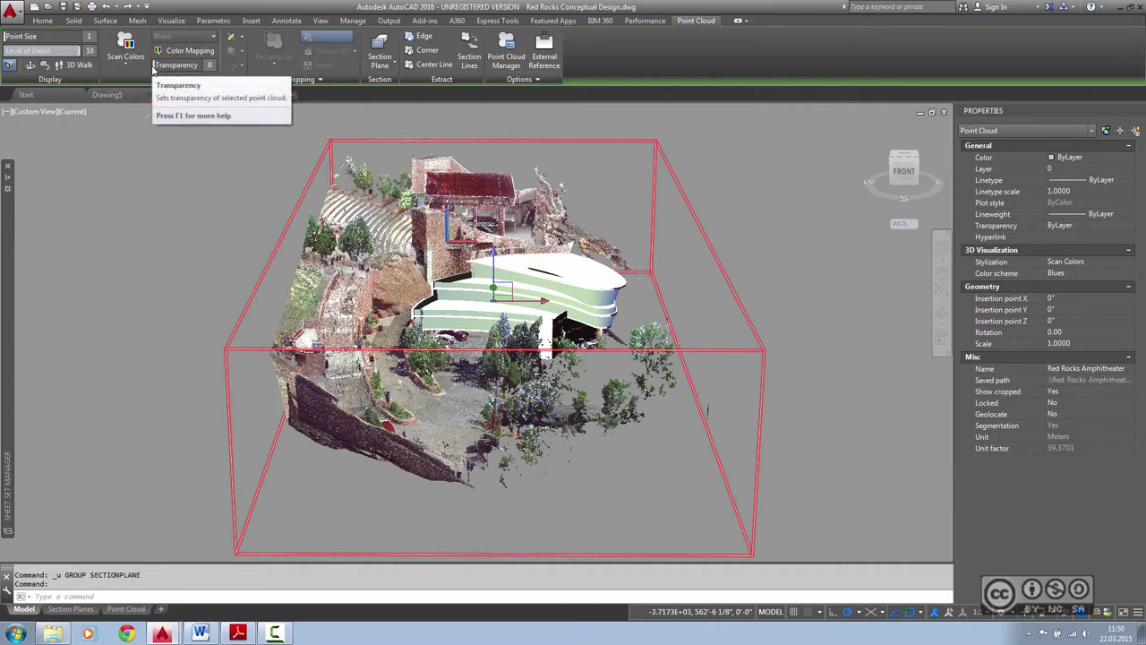
left_click(212, 67)
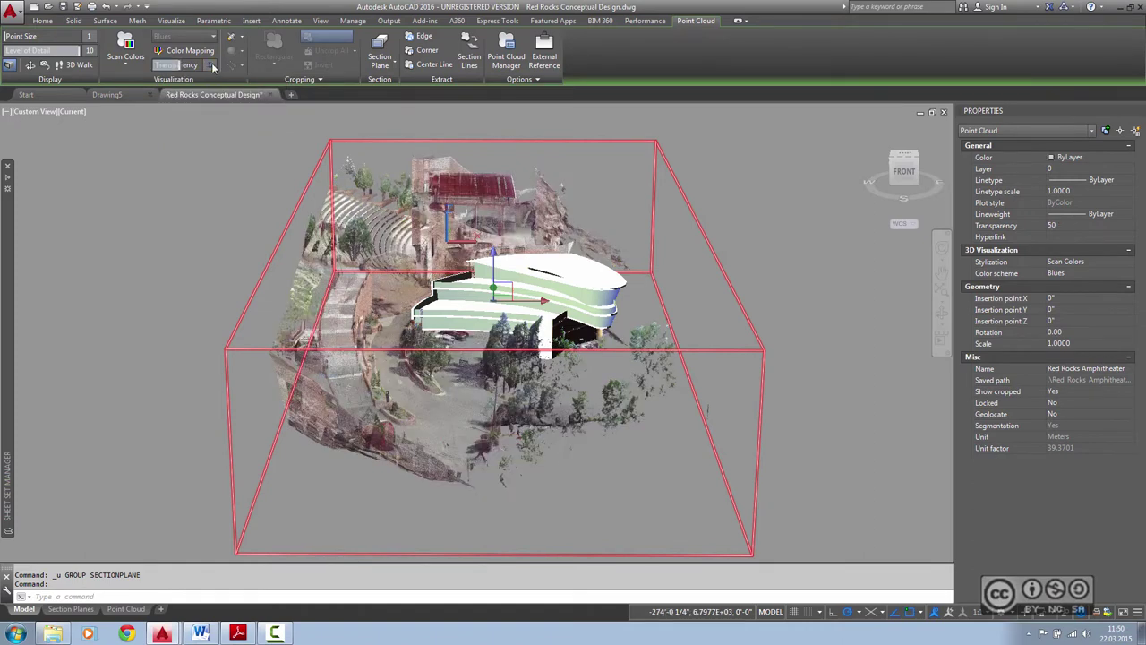
left_click(212, 67)
left_click(212, 67)
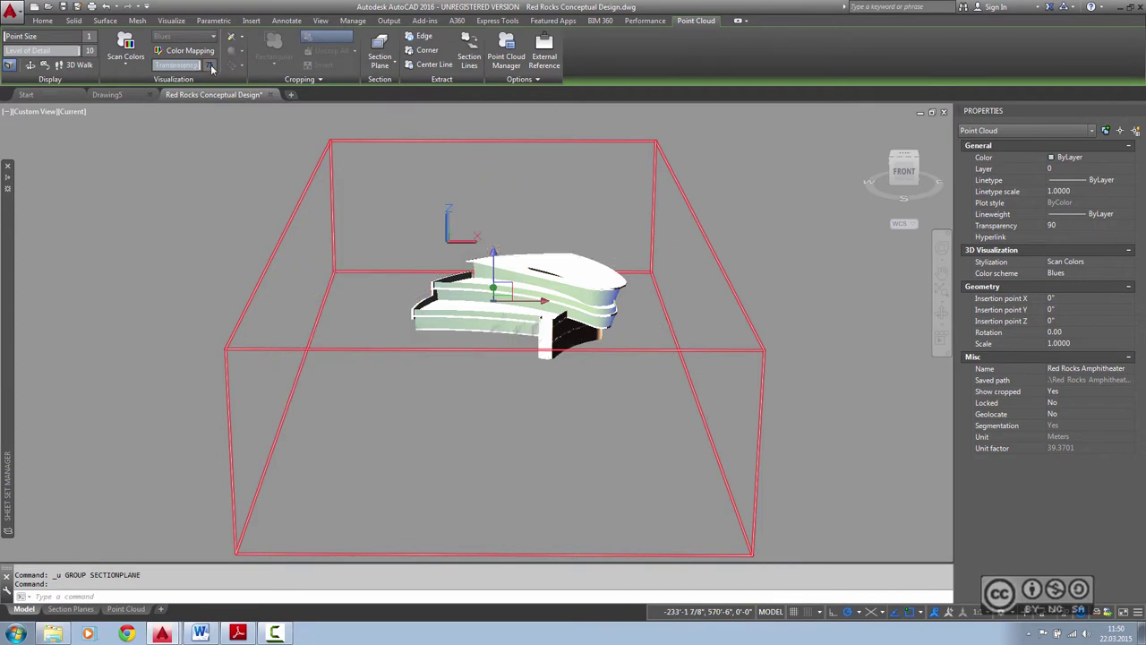
key("Escape")
key("Escape")
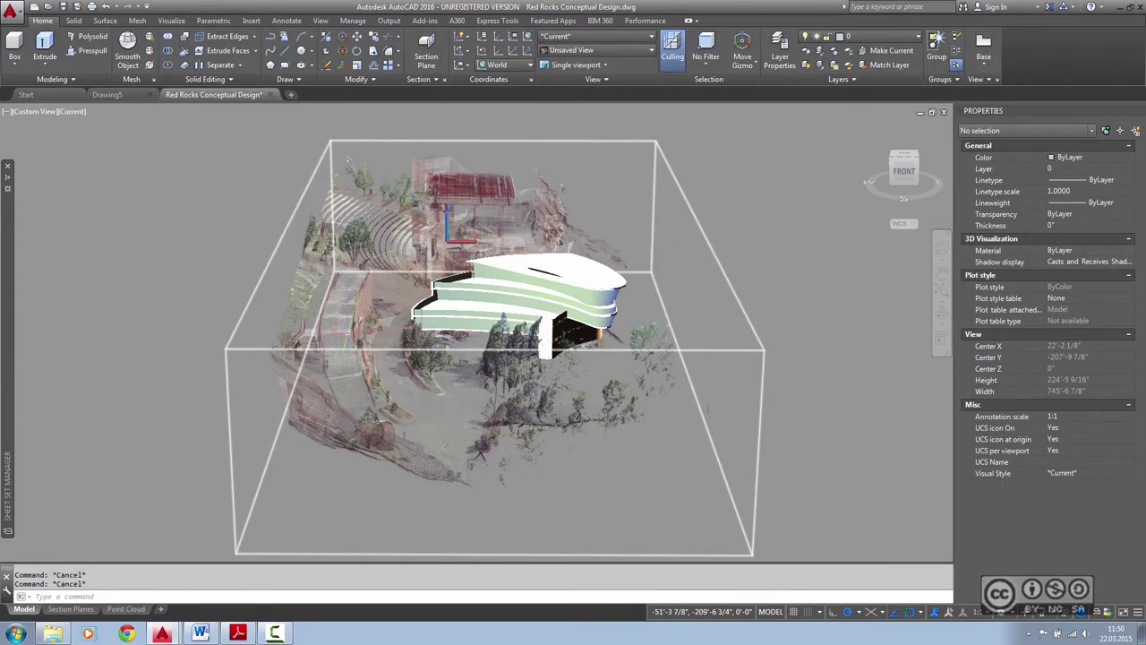
scroll(475, 336, "up", 3)
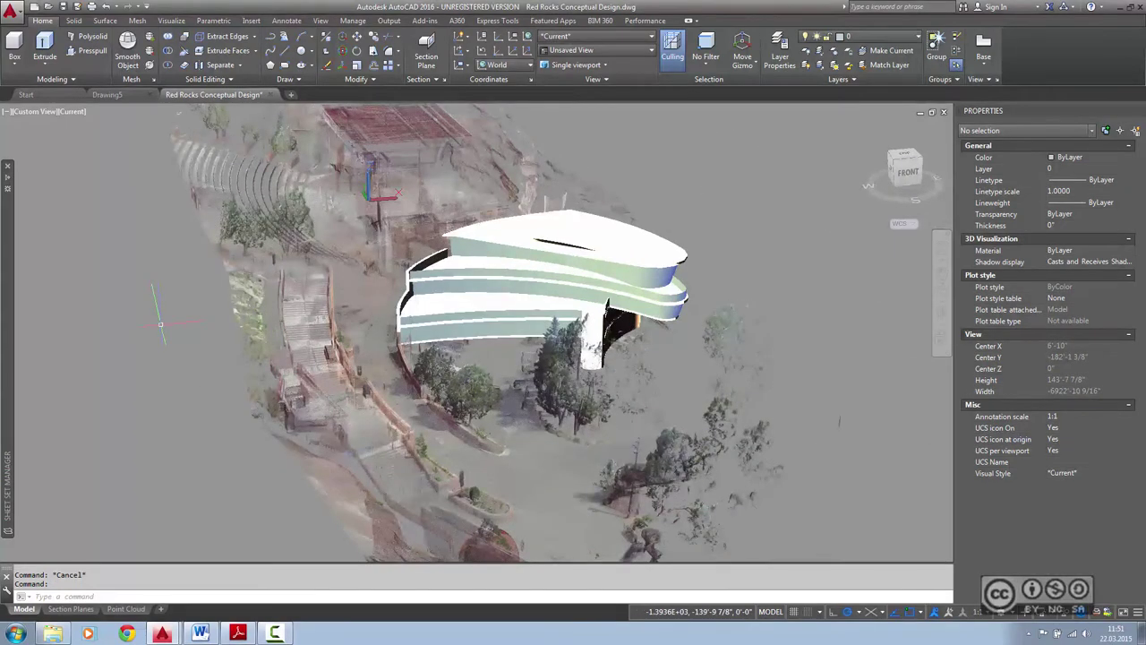
left_click(207, 224)
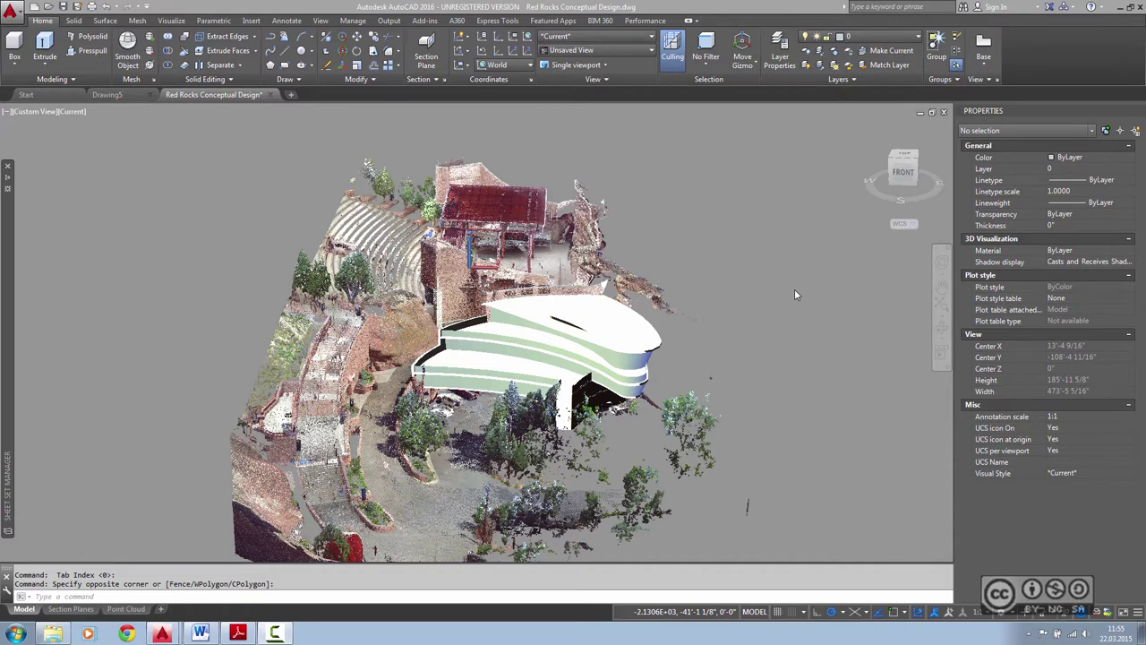
left_click(727, 190)
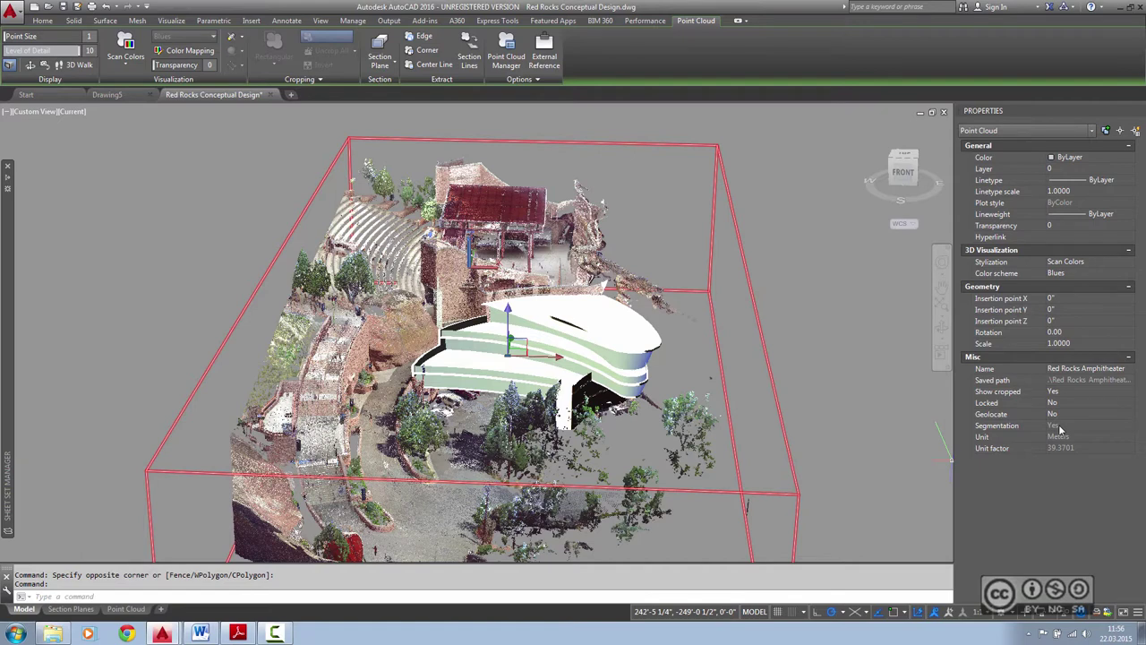
key("Escape")
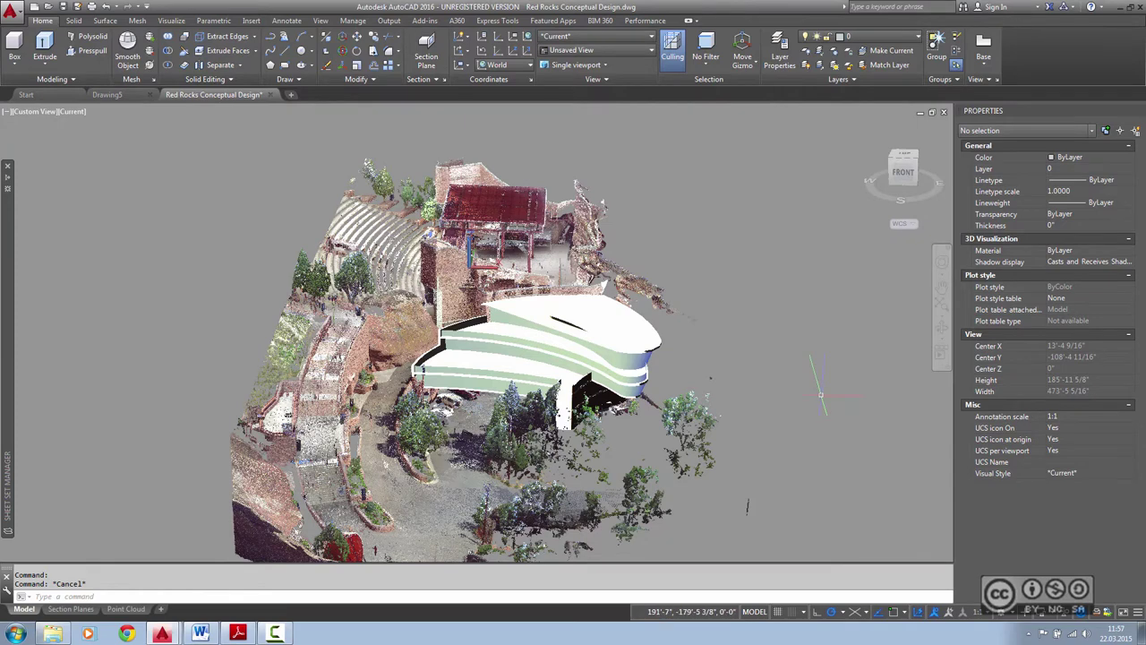
left_click(904, 613)
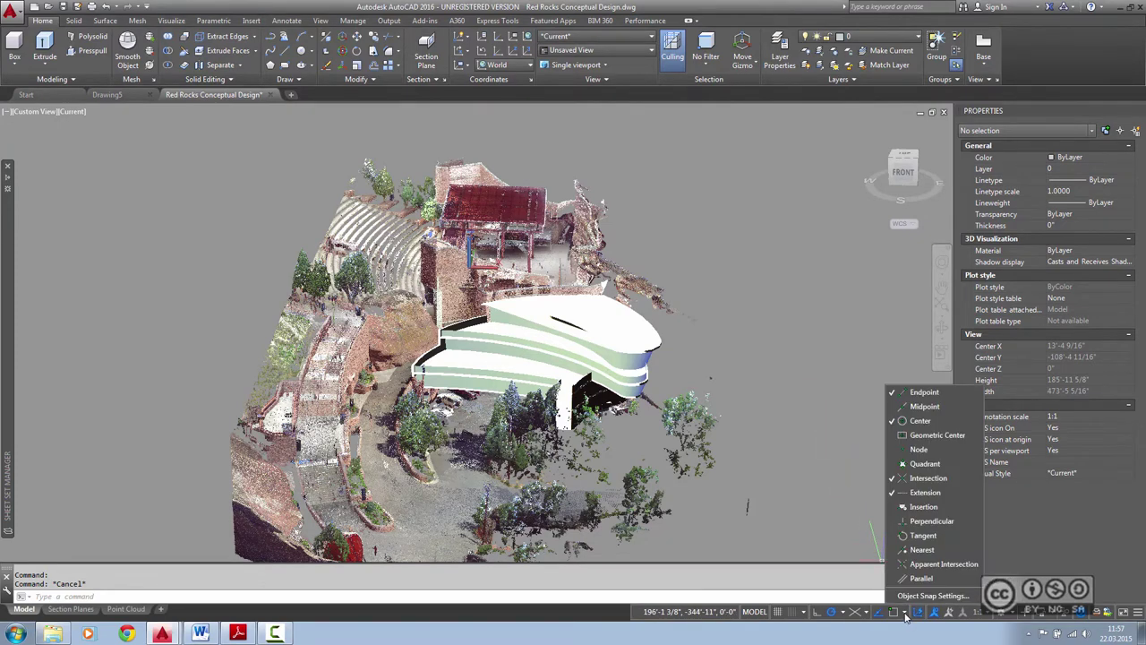
left_click(925, 596)
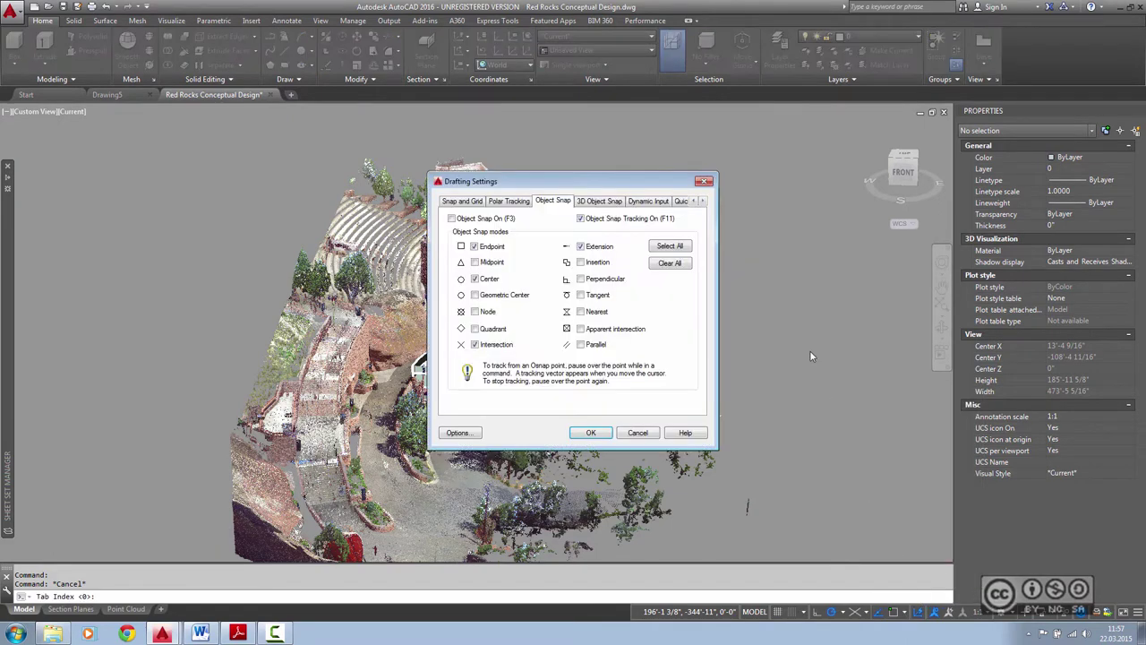
left_click(602, 201)
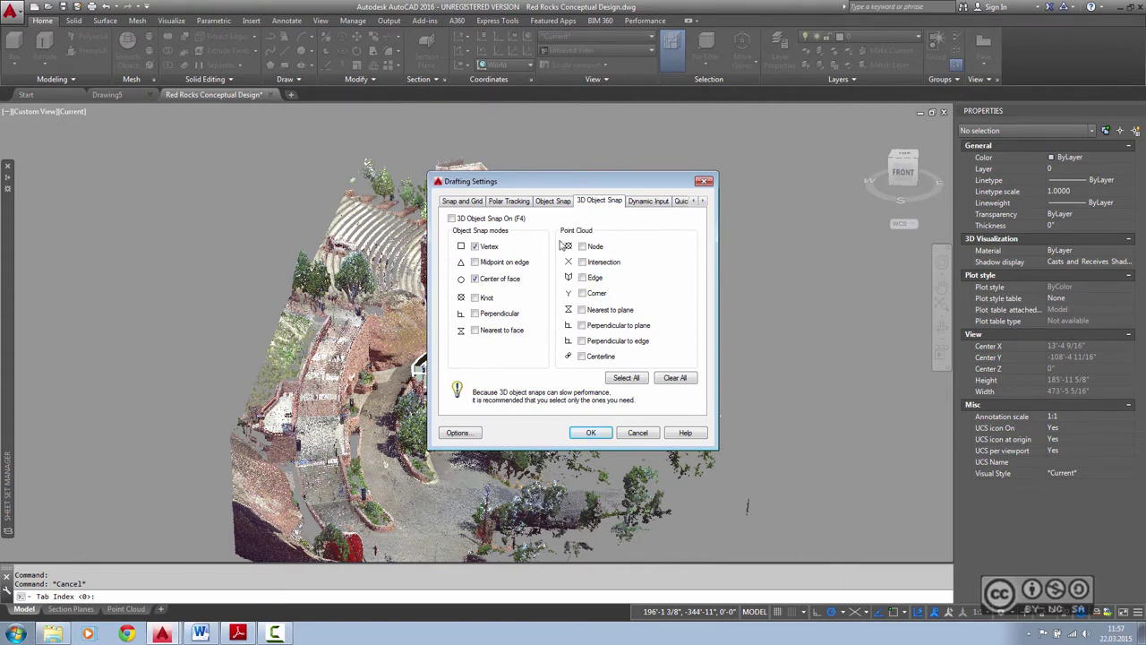
key("Escape")
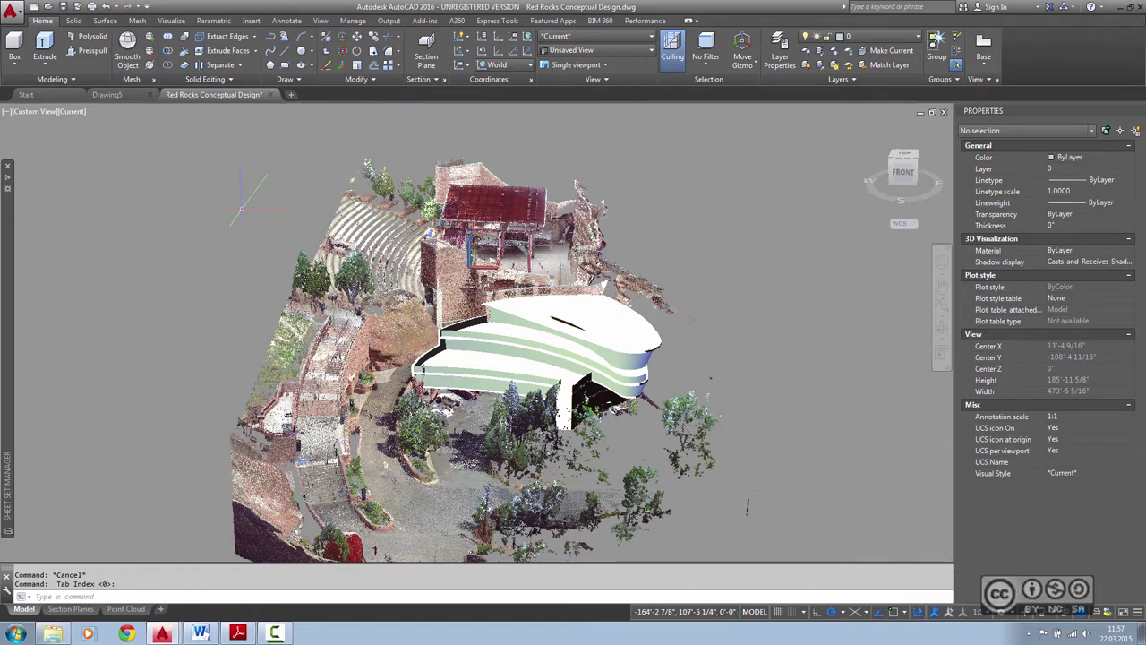
- Start the polyline command with PL
type("PL")
key("Return")
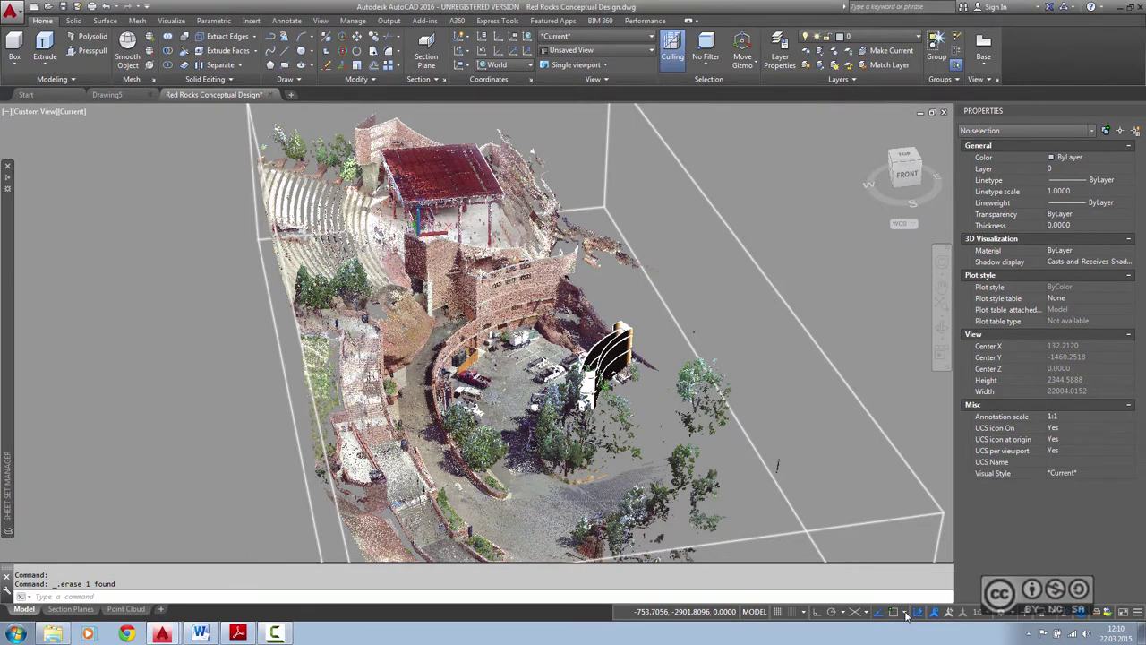
- Enable 3D Object Snap with the point-cloud Edge and Centerline snaps in Drafting Settings
left_click(906, 615)
left_click(922, 598)
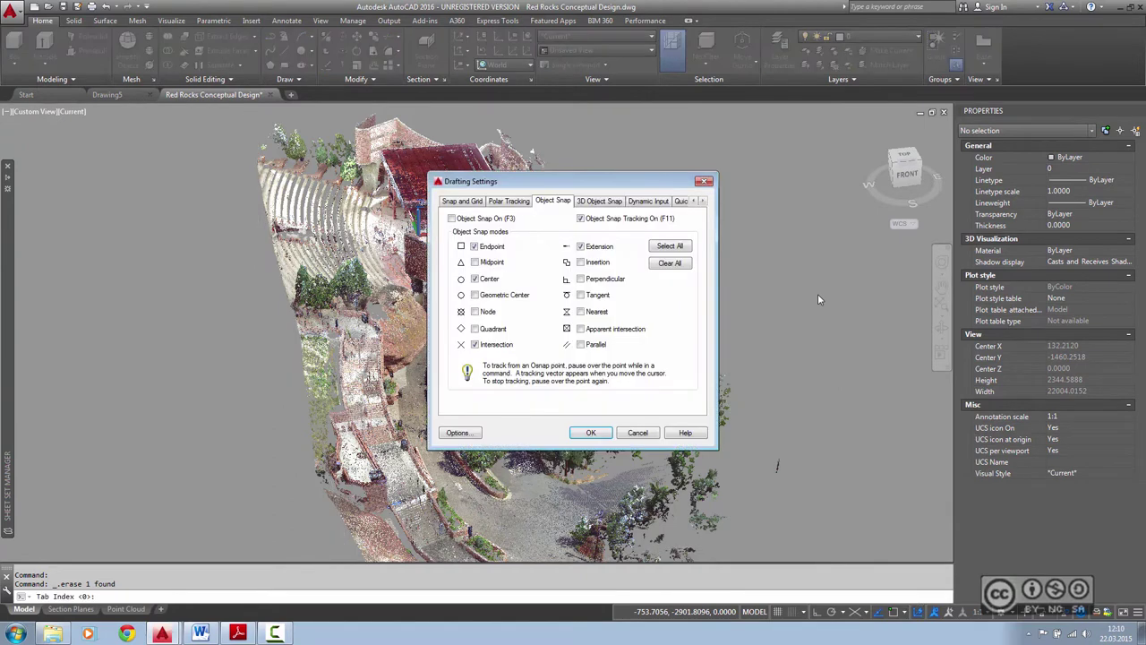
left_click(596, 203)
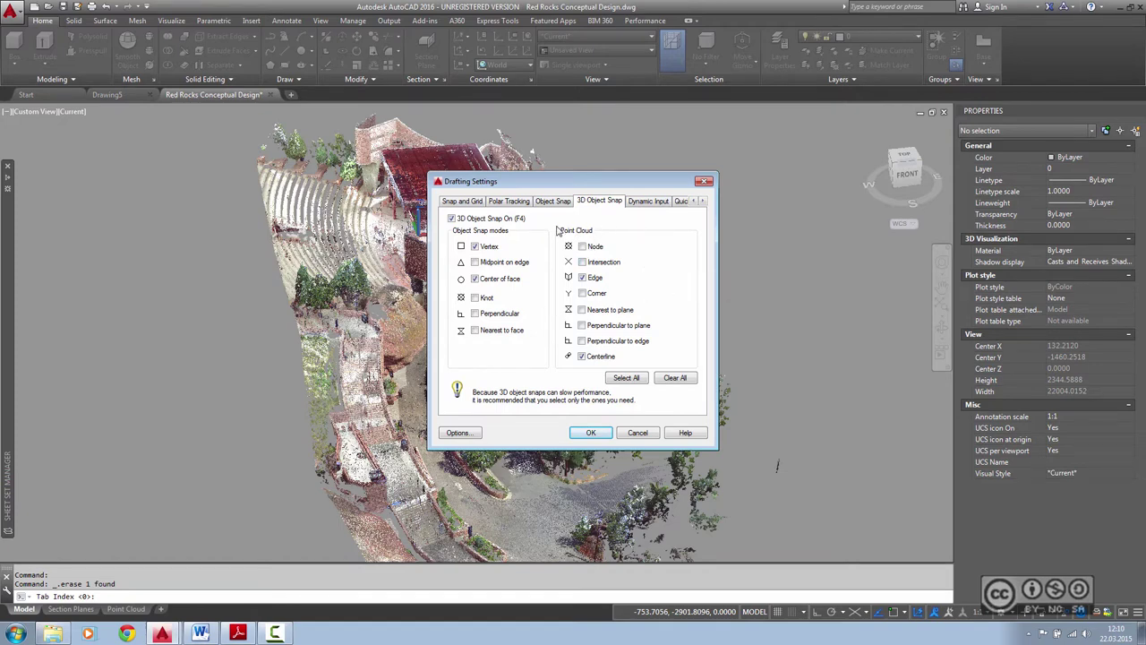
left_click(635, 434)
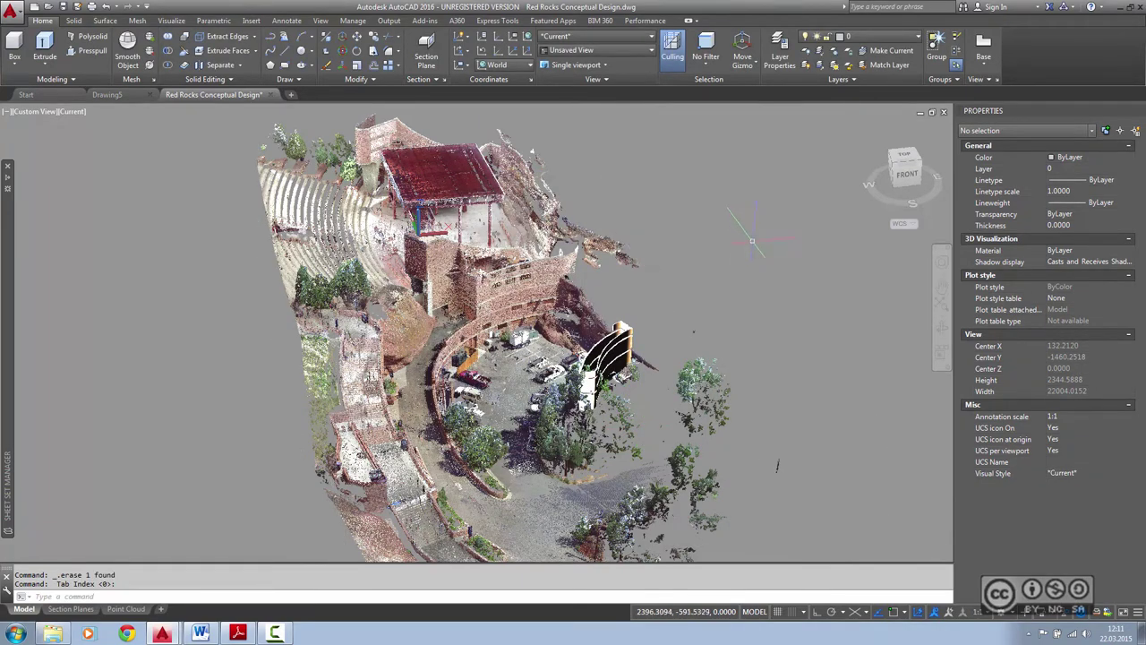
- Zoom in on the parking lot and stage building
scroll(430, 313, "up", 3)
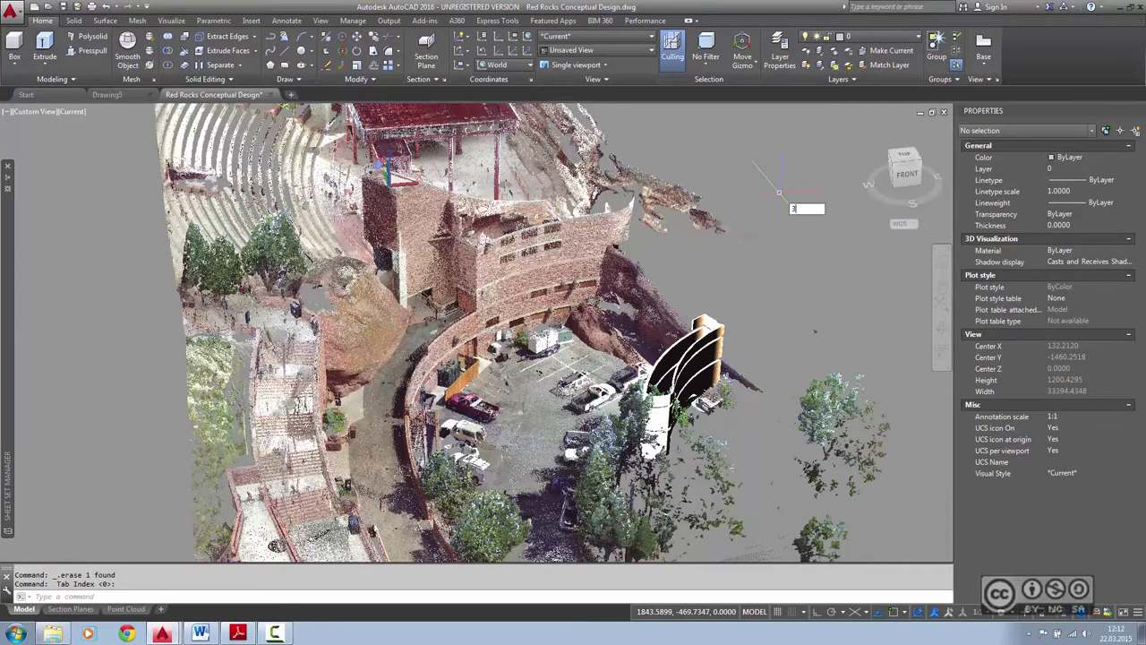
- Draw a 3D polyline from the curved wall's cylinder centerline rising 100 units straight up (@0,0,100)
type("3dpoly")
key("Return")
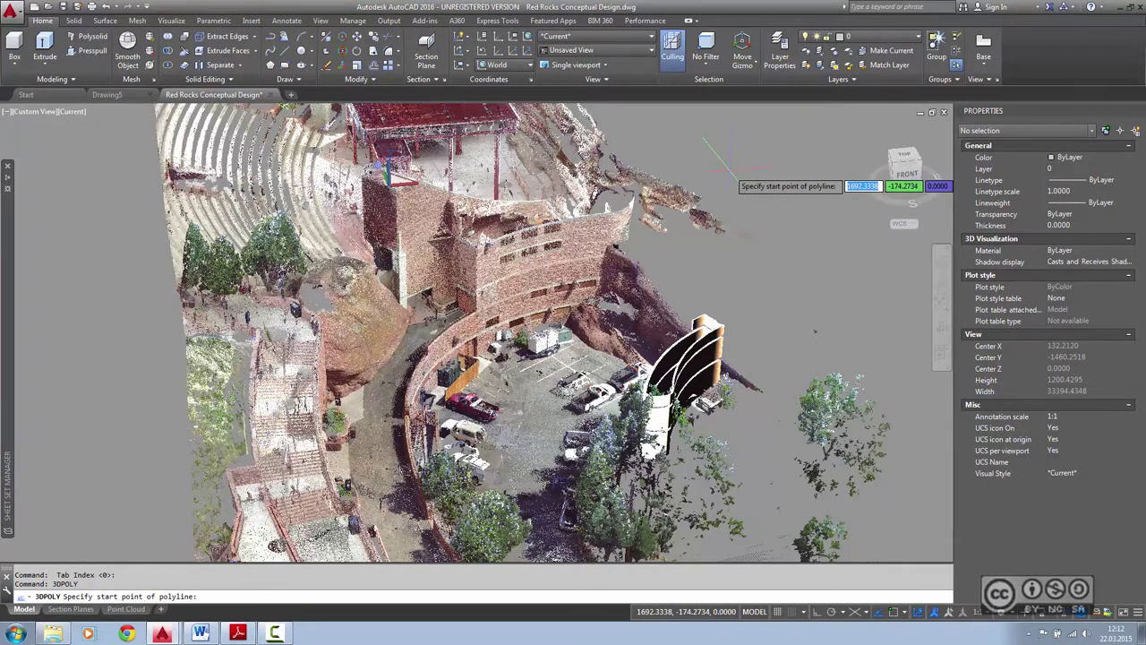
right_click(731, 173, "shift")
mouse_move(766, 236)
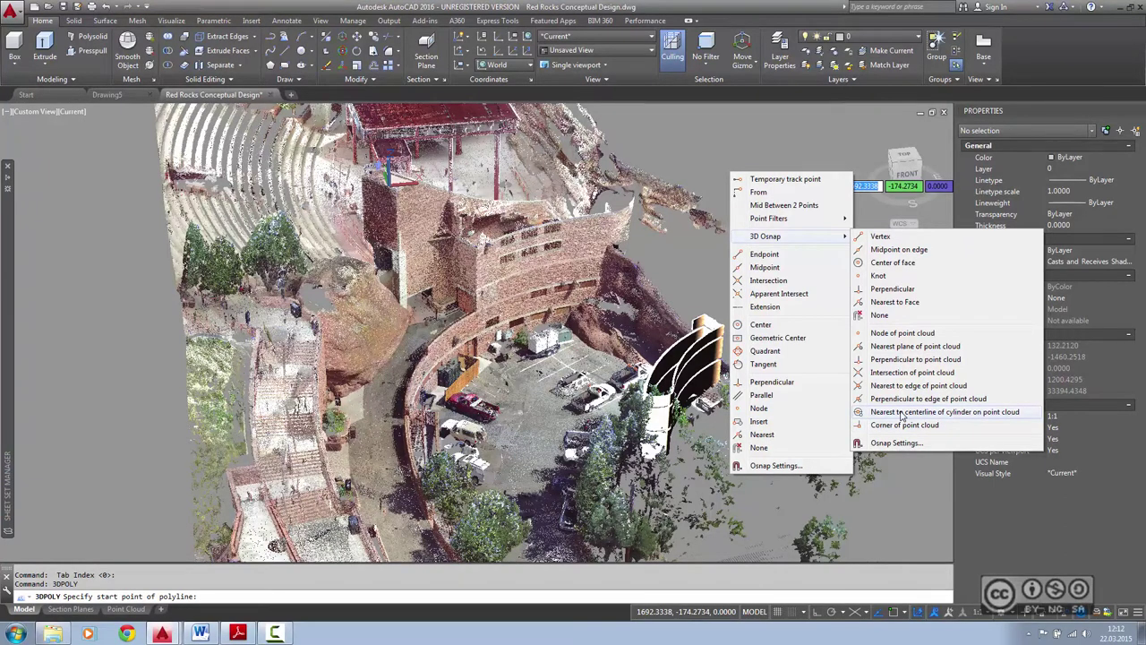
left_click(901, 415)
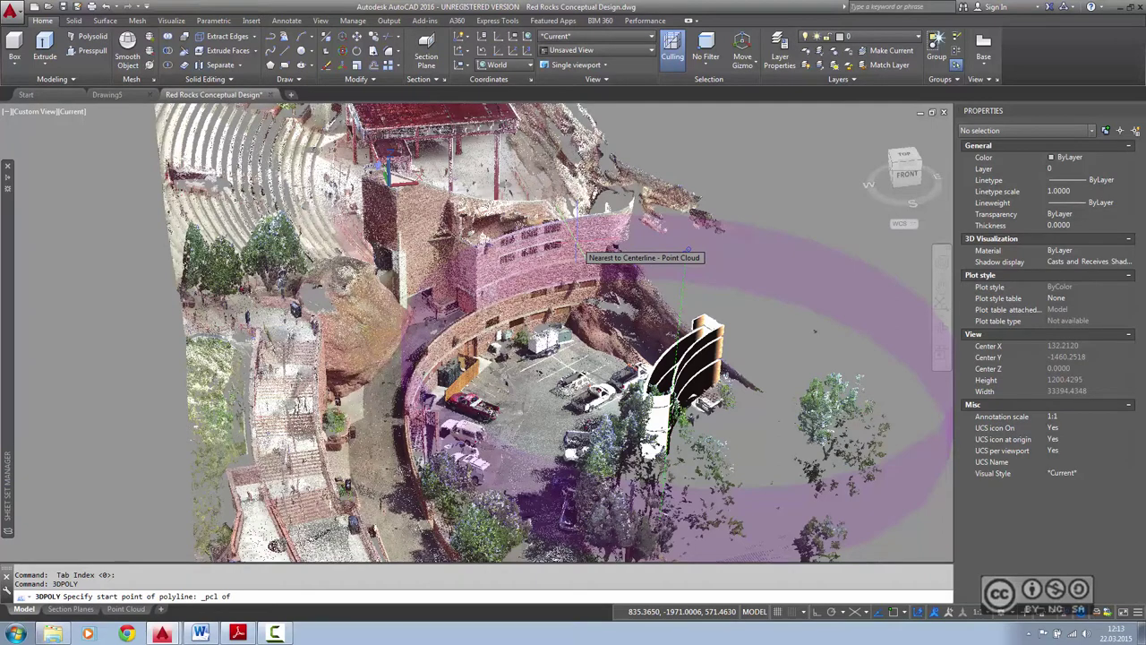
left_click(688, 251)
type("100")
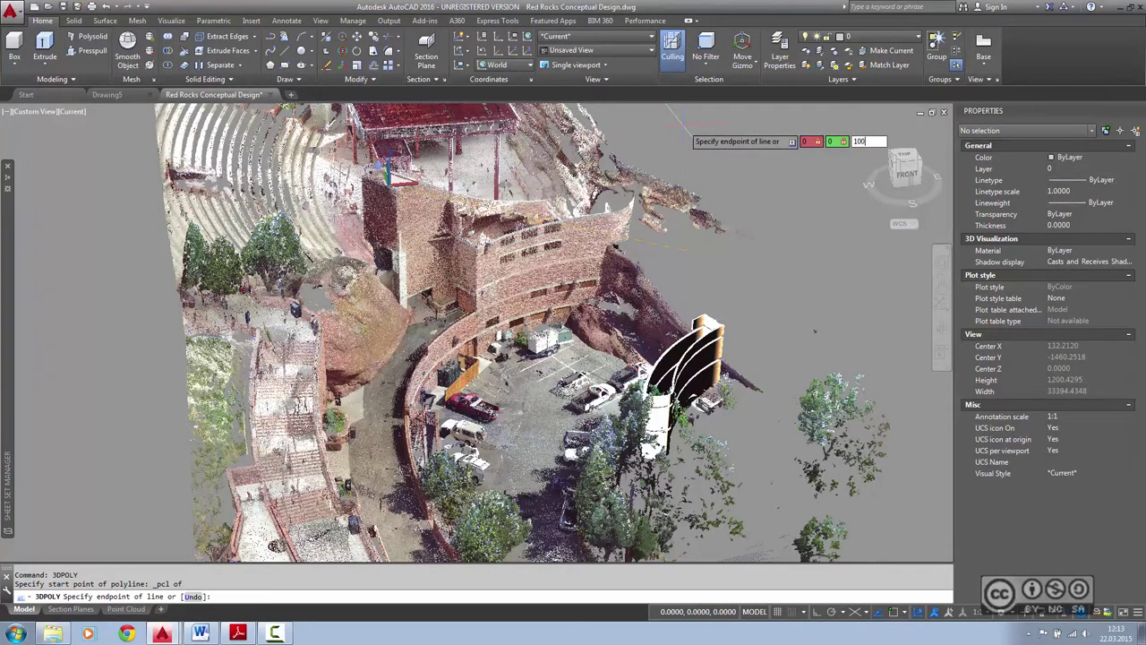
key("Return")
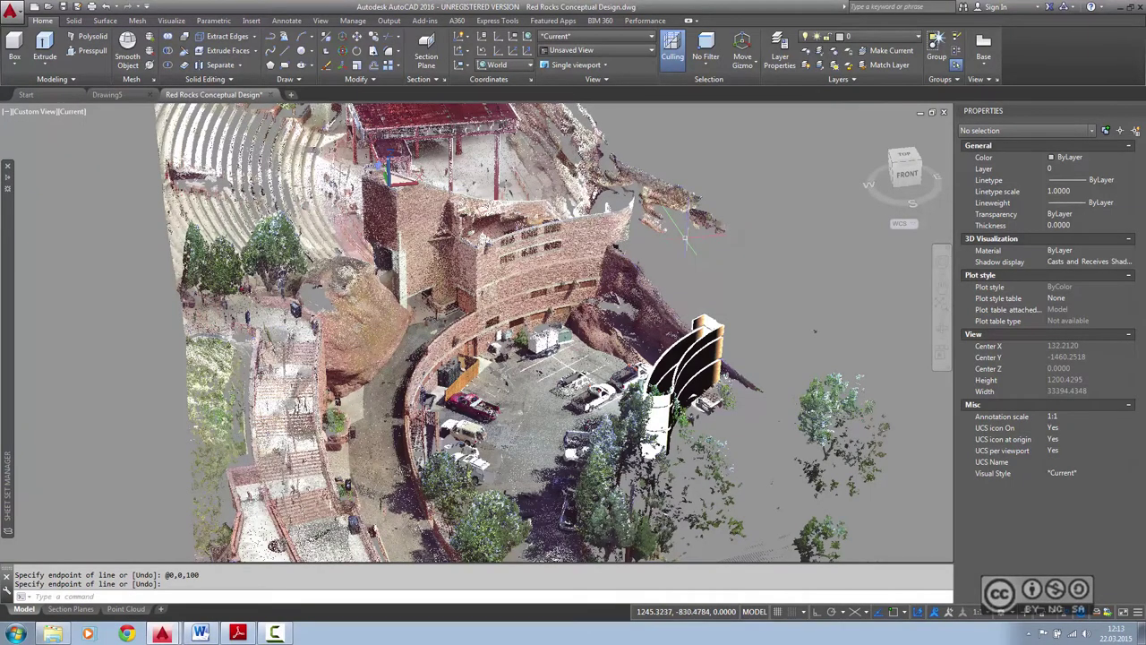
scroll(501, 358, "up", 1)
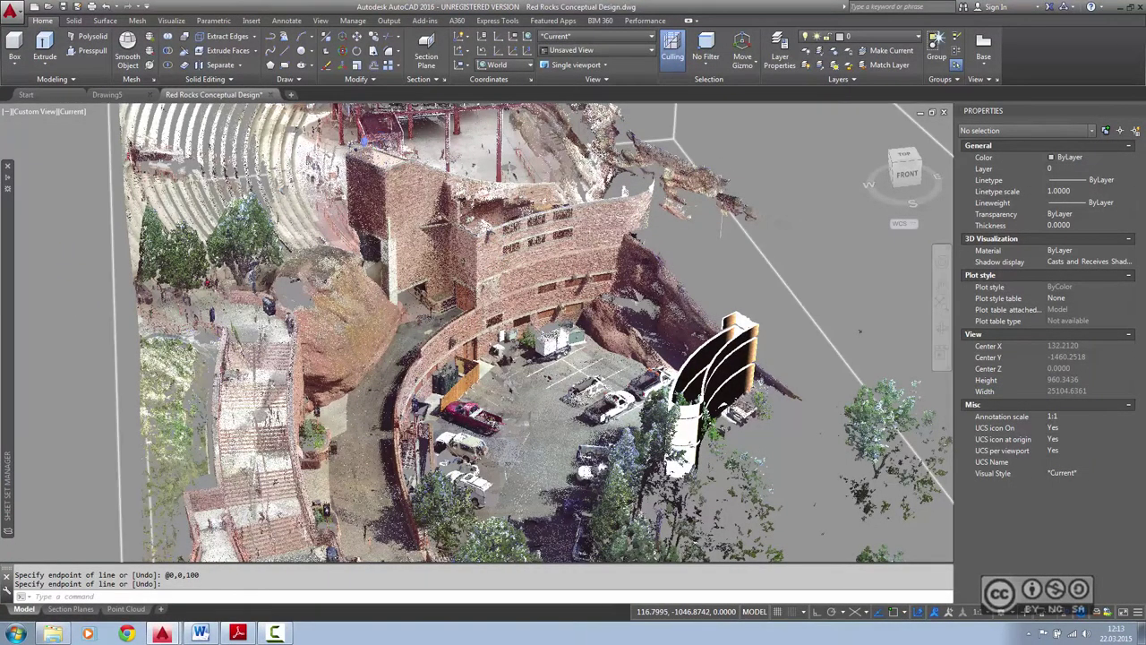
scroll(472, 313, "up", 1)
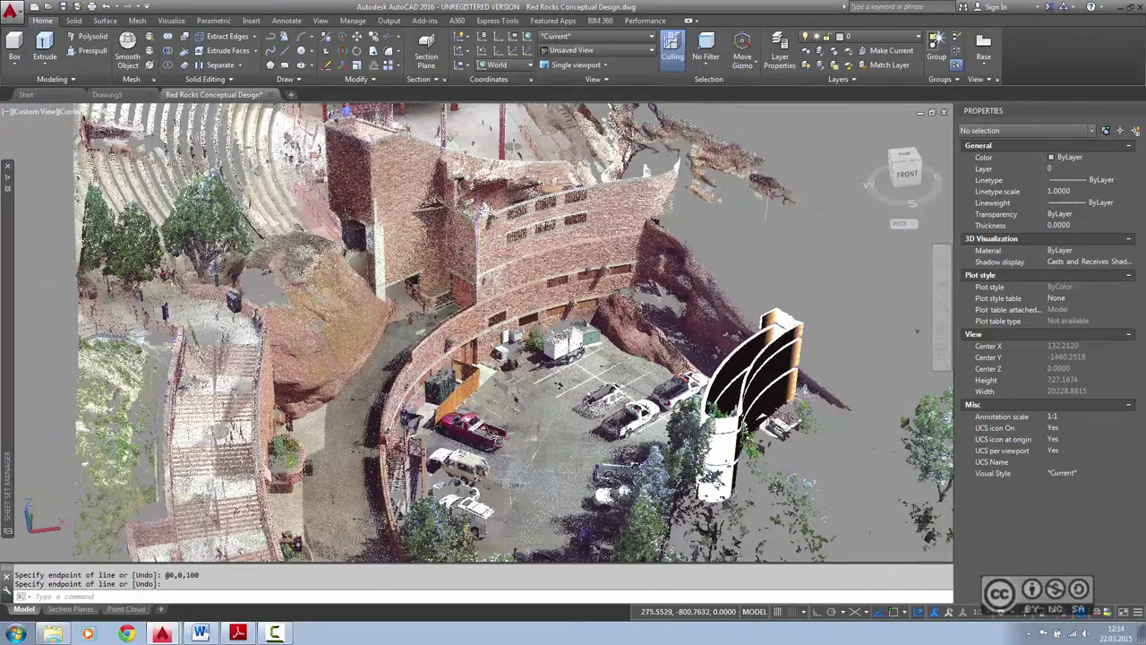
- Draw a 266.4-unit 3D polyline down the facade, snapping both ends to the nearest point-cloud plane, and select it
type("3")
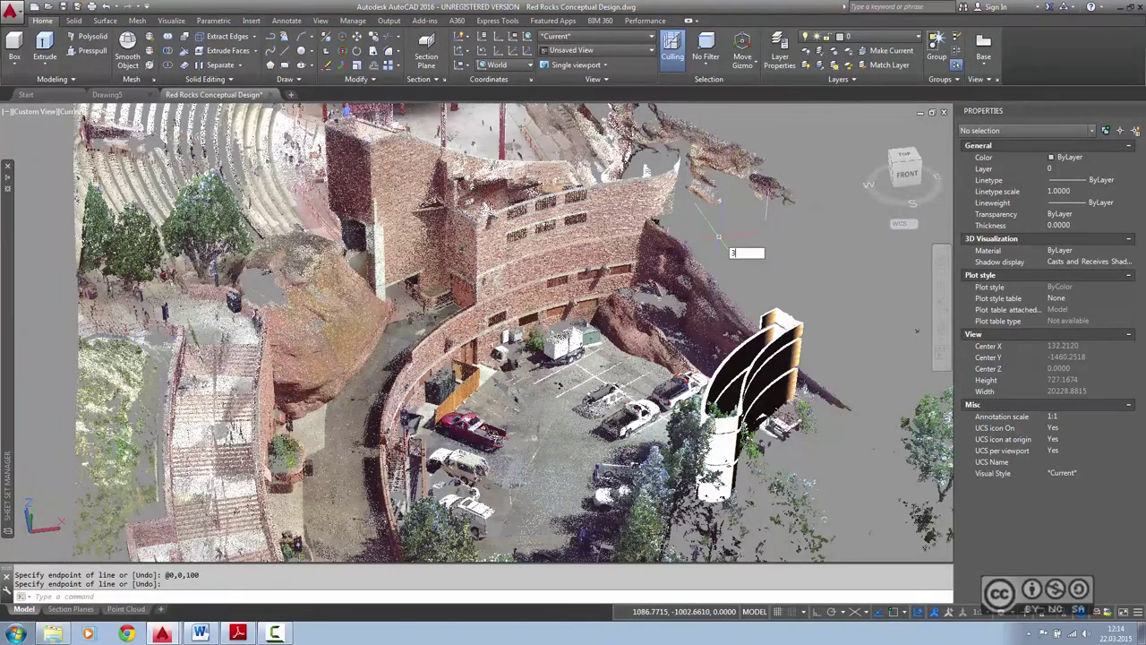
type("DPOLY")
key("Return")
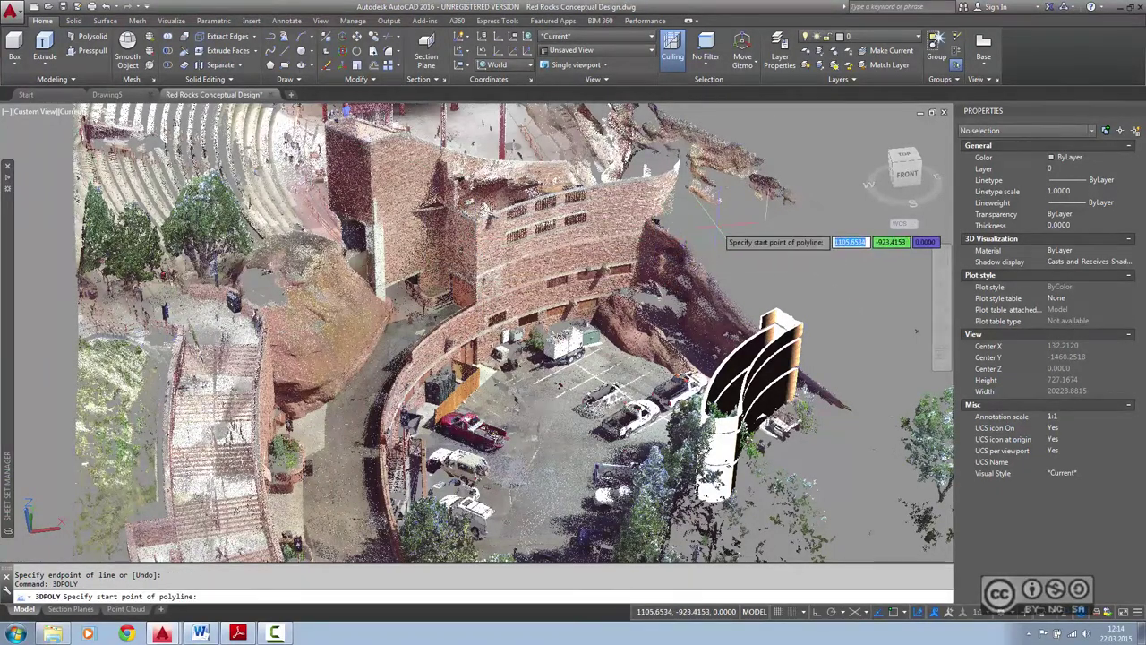
right_click(716, 228, "shift")
mouse_move(757, 292)
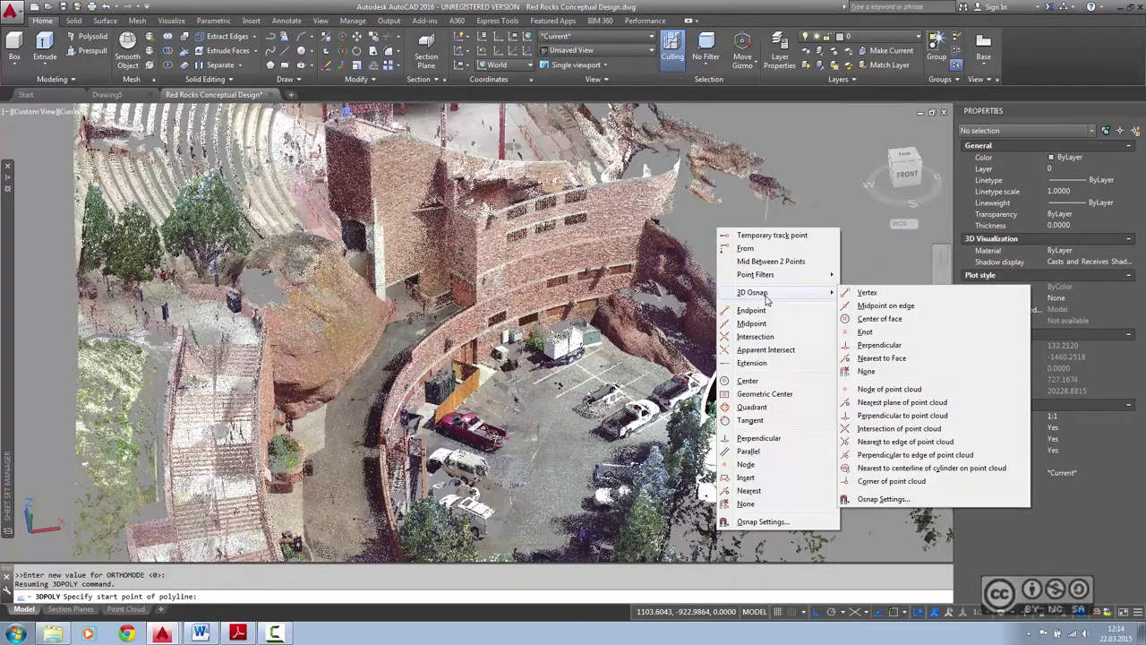
left_click(892, 403)
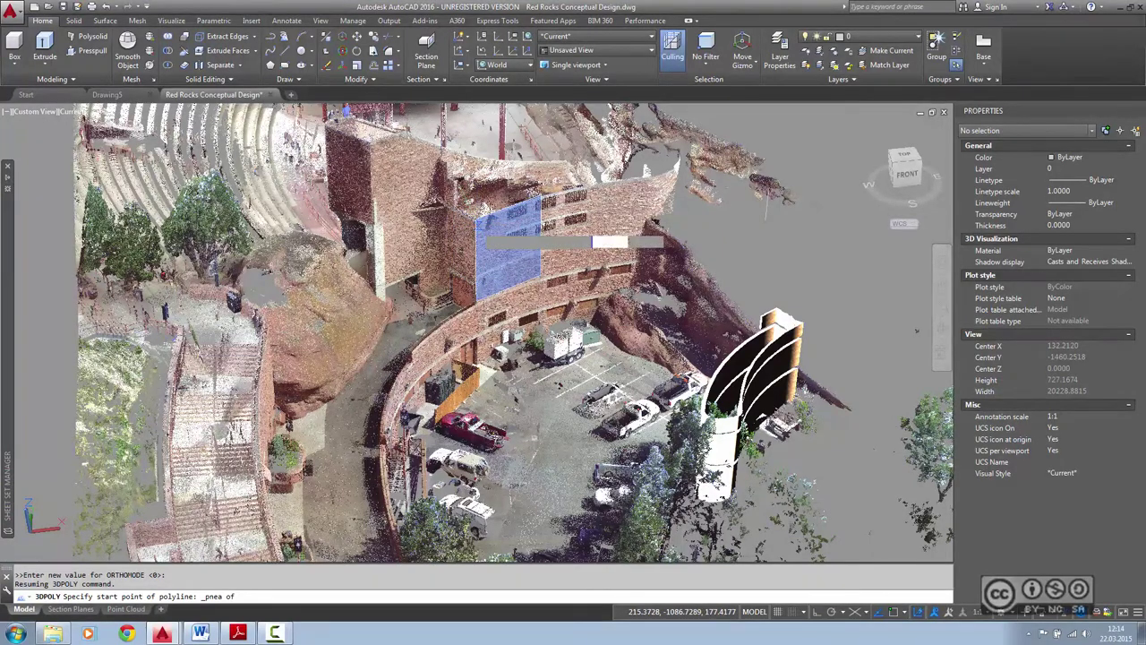
left_click(477, 231)
right_click(480, 306, "shift")
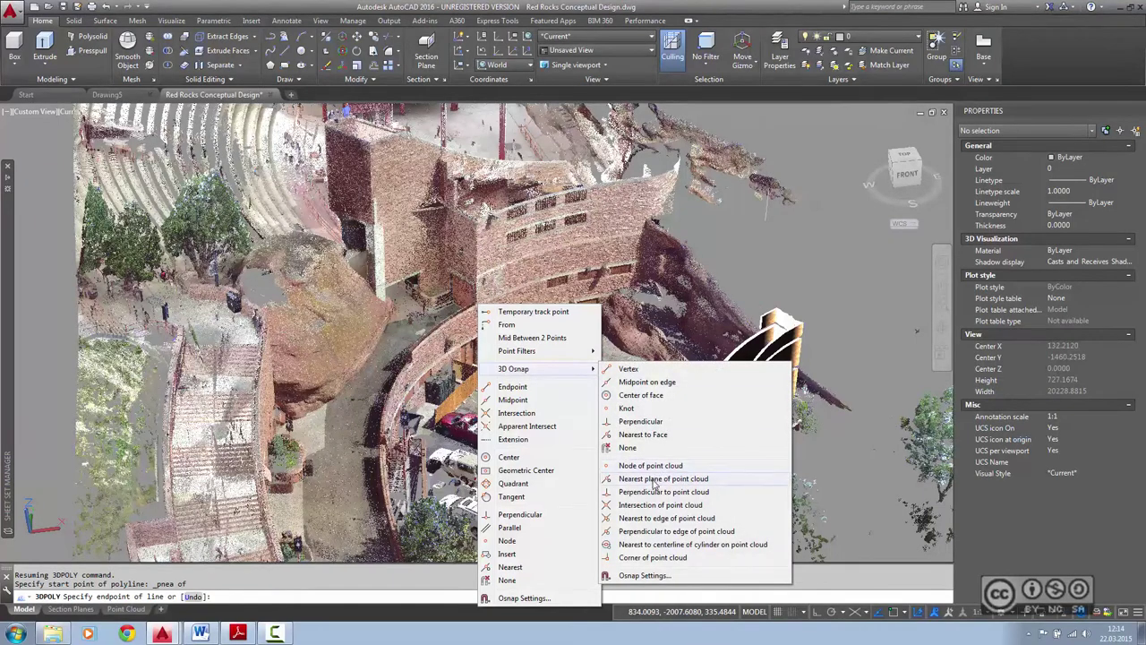
mouse_move(514, 368)
left_click(650, 478)
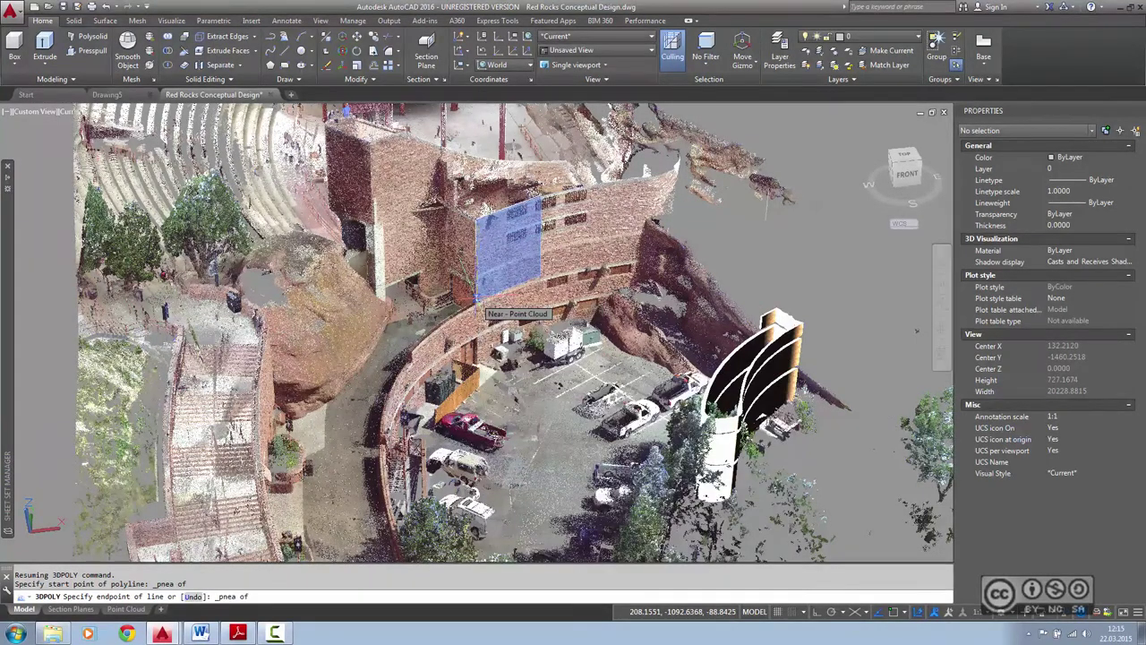
left_click(521, 300)
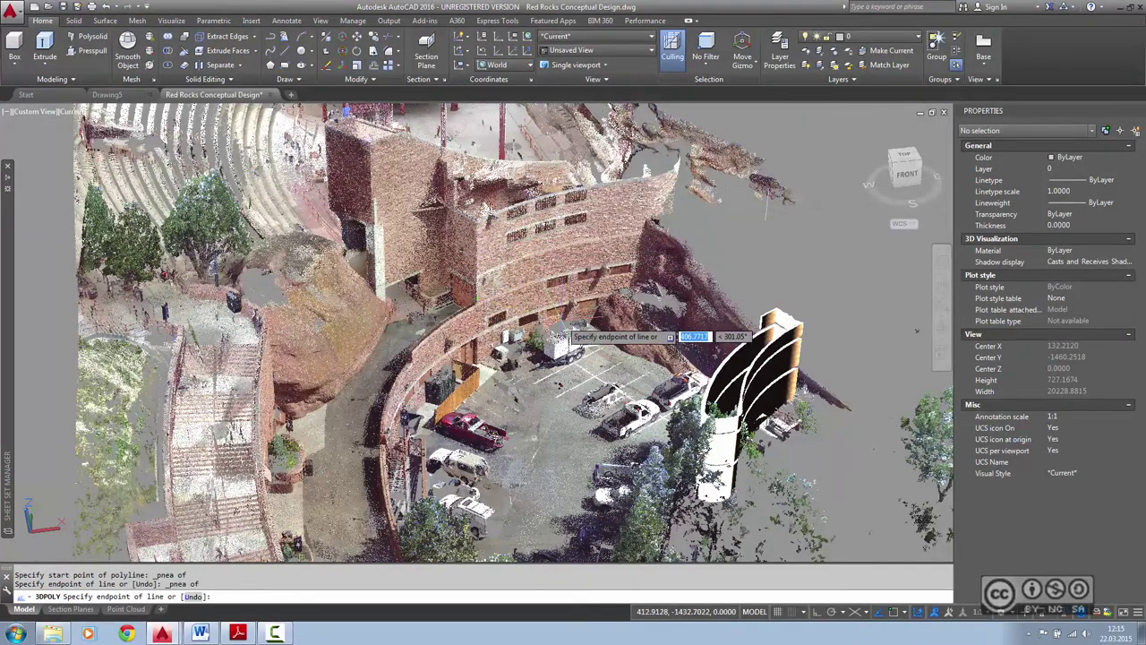
key("Escape")
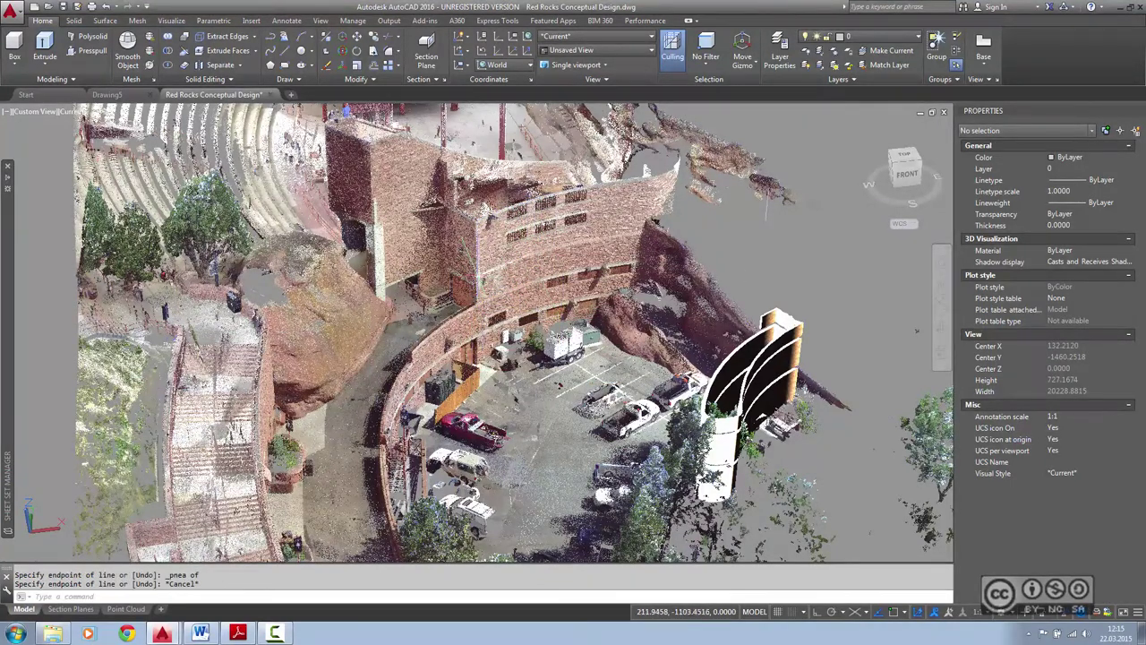
left_click(476, 250)
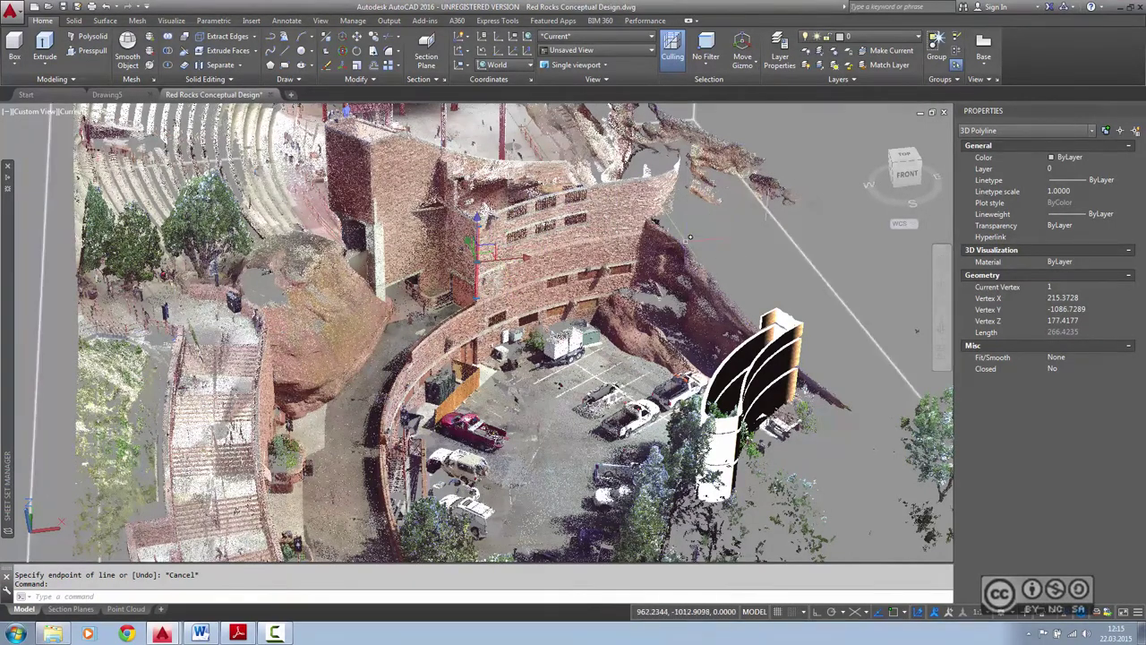
- Revolve the facade polyline in reverse about the vertical polyline by 52.57° along the curved wall
type("revo")
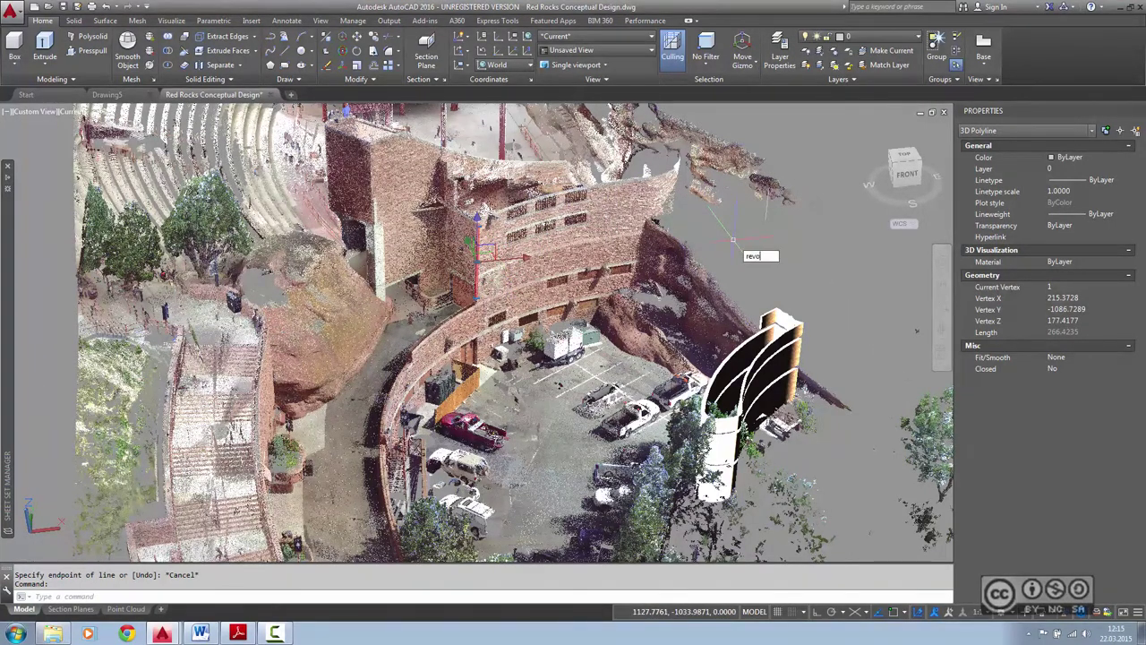
type("lve")
key("Return")
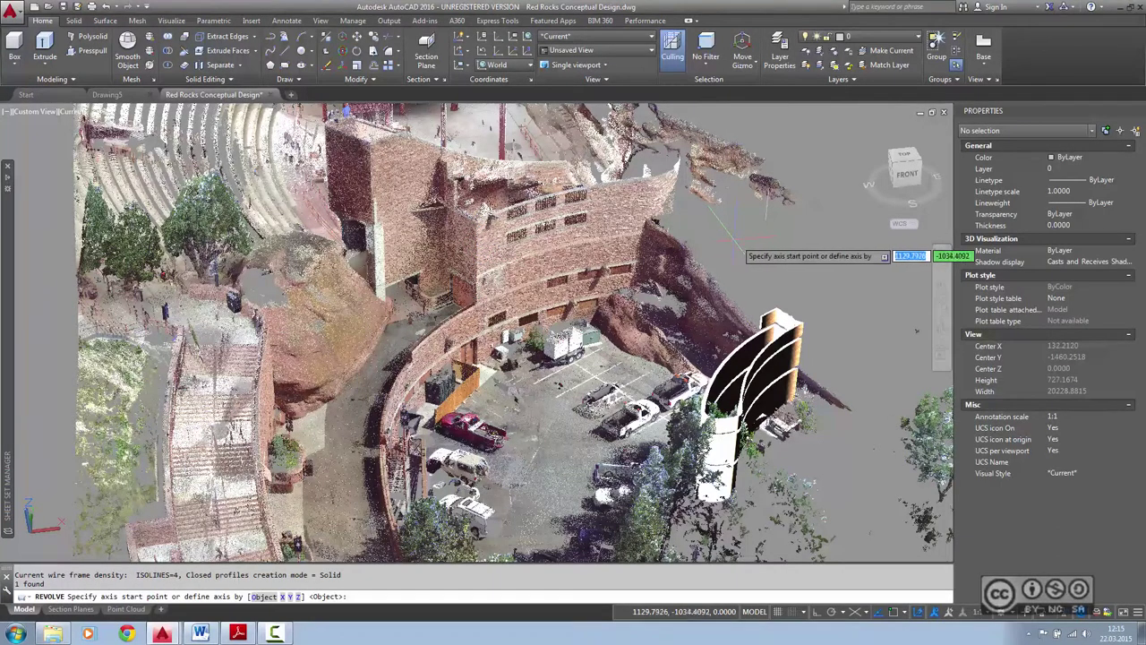
left_click(262, 597)
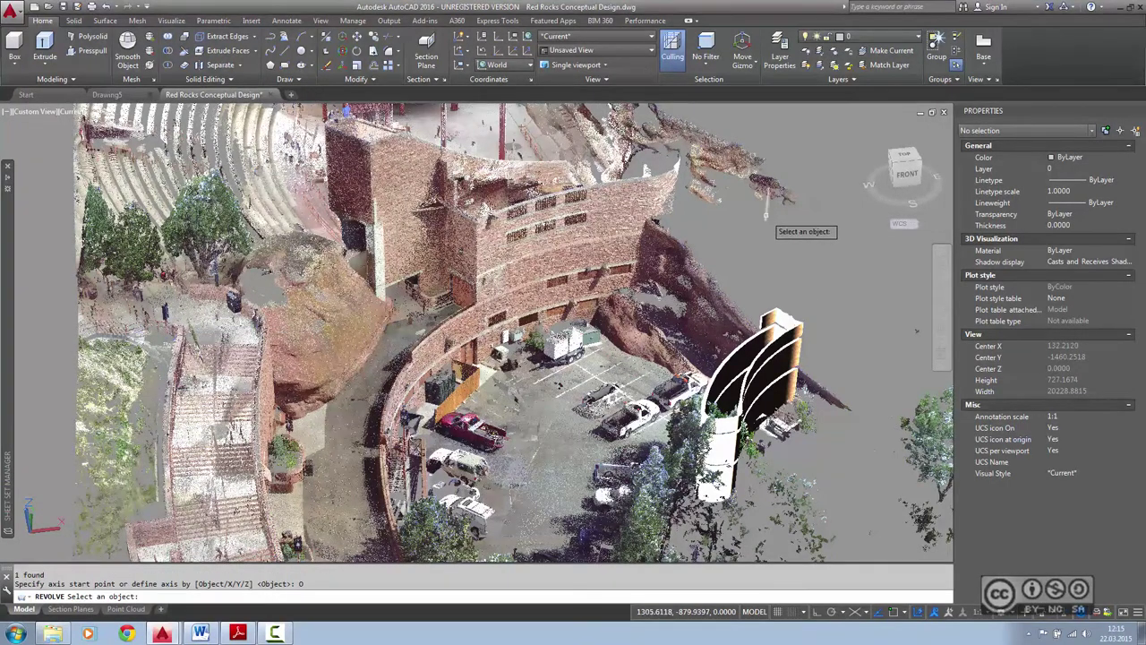
left_click(765, 218)
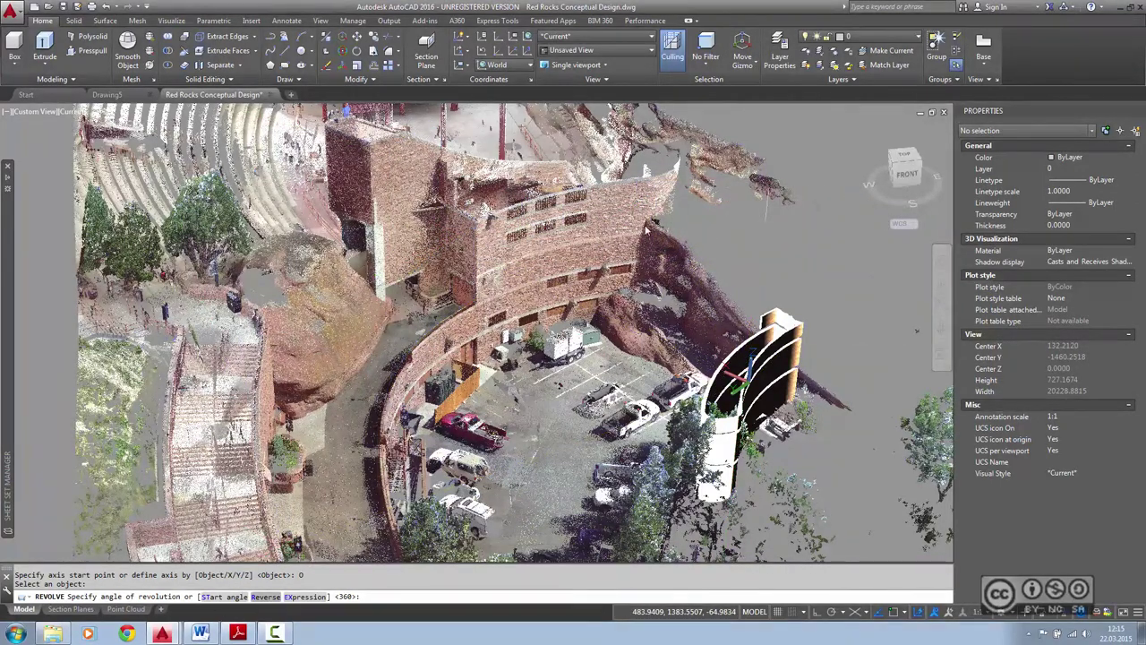
type("r")
key("Return")
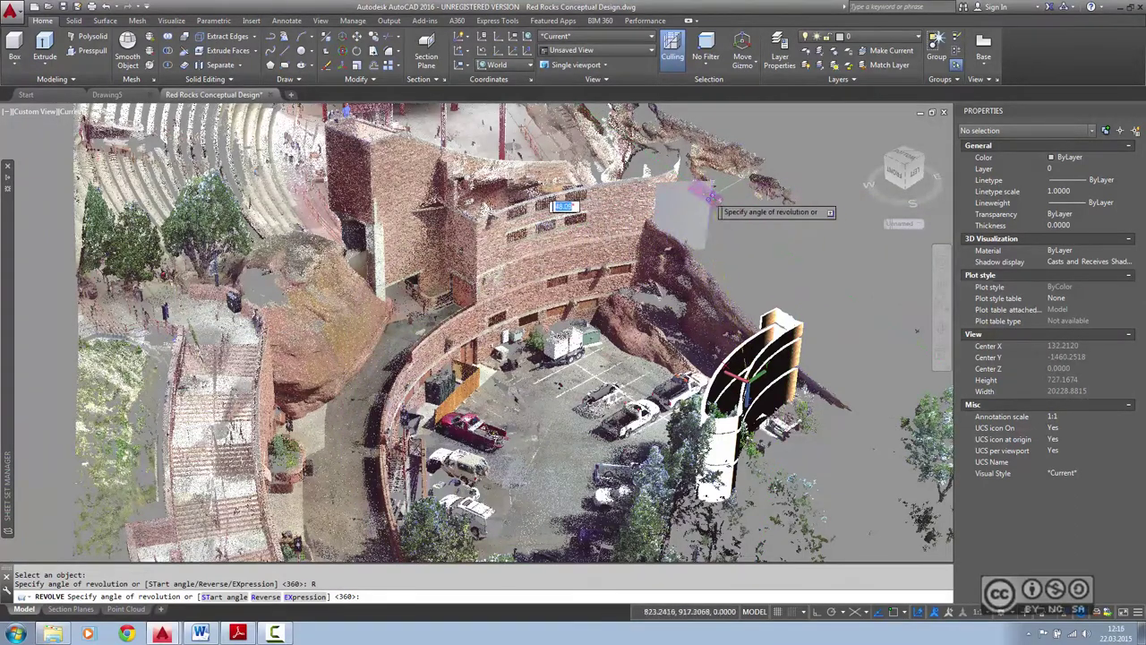
left_click(737, 229)
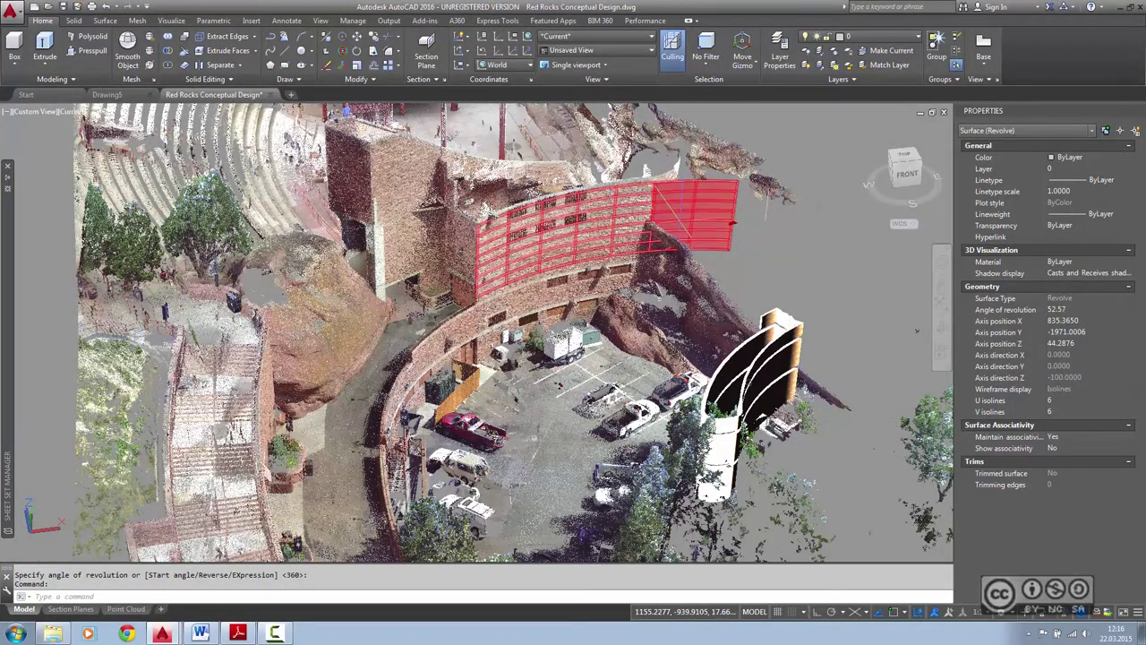
left_click(733, 222)
left_click(733, 222)
key("ctrl+z")
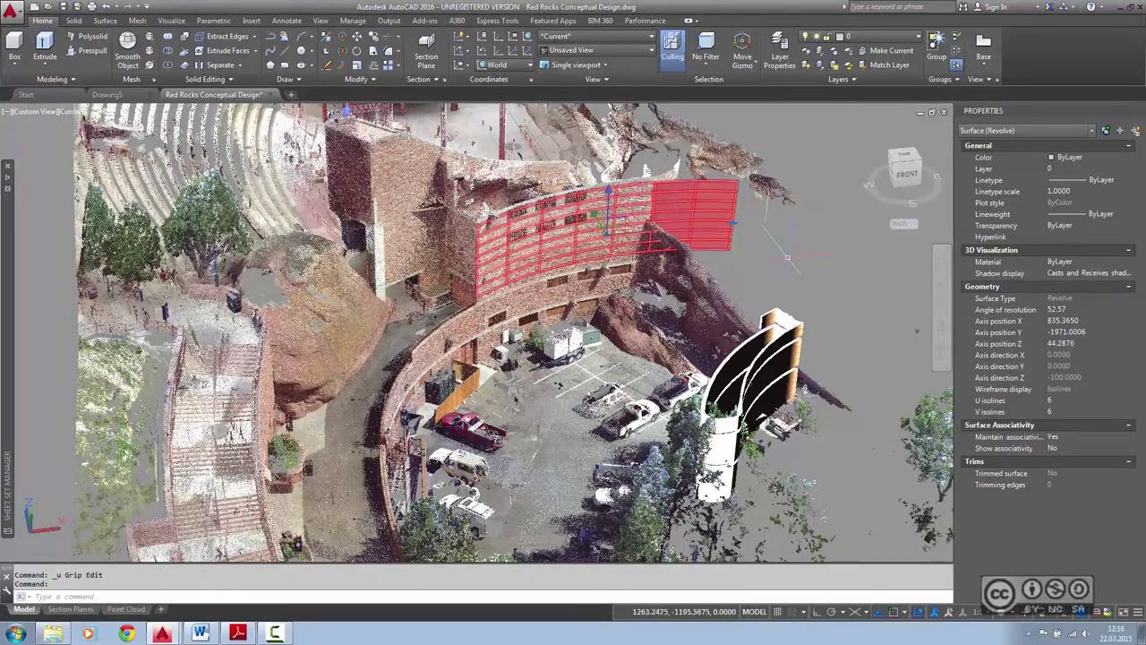
key("Escape")
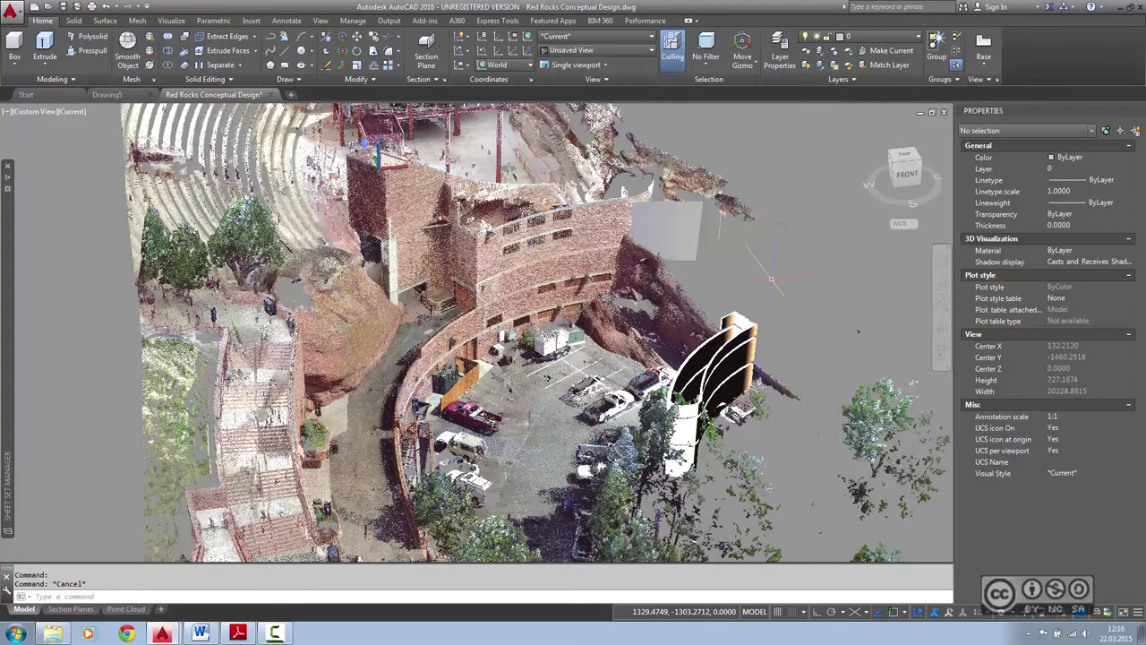
- Zoom out to the whole Red Rocks point cloud and select it
scroll(761, 278, "down", 2)
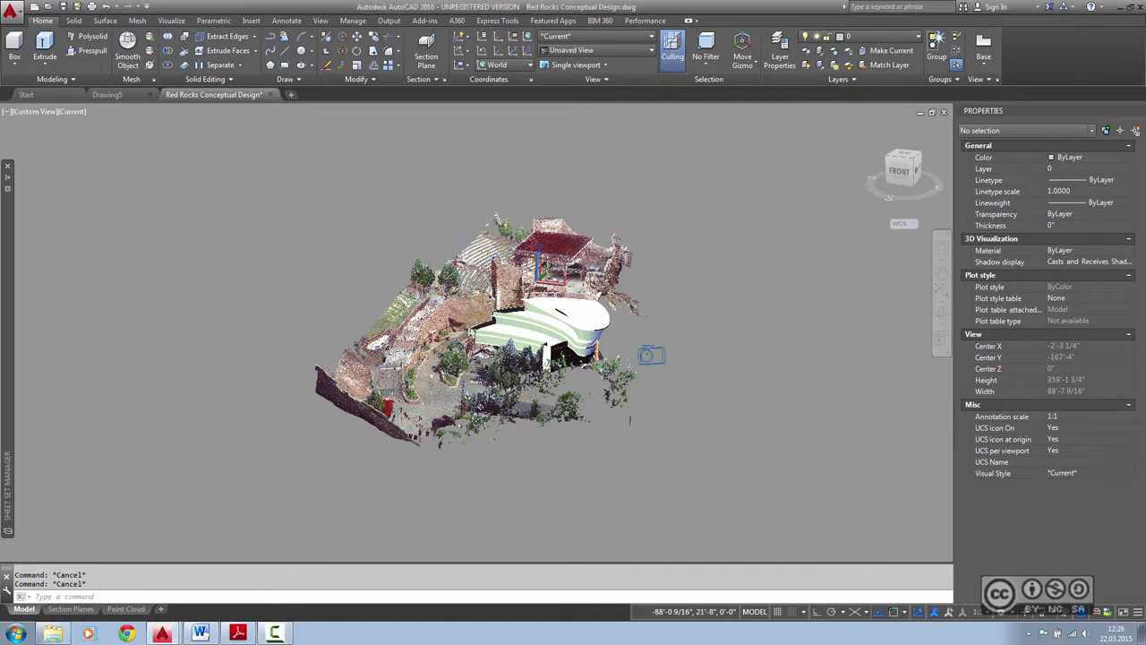
left_click(631, 419)
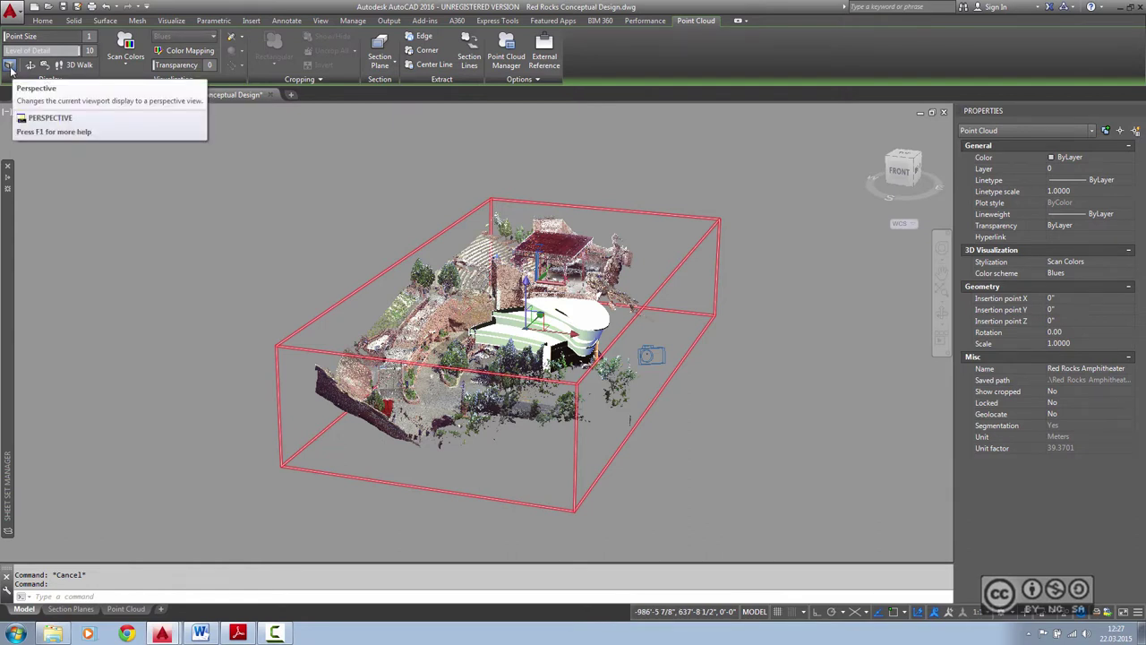
- In a parallel top view, crop the point cloud to a rectangle around the stage, keeping inside points
left_click(11, 70)
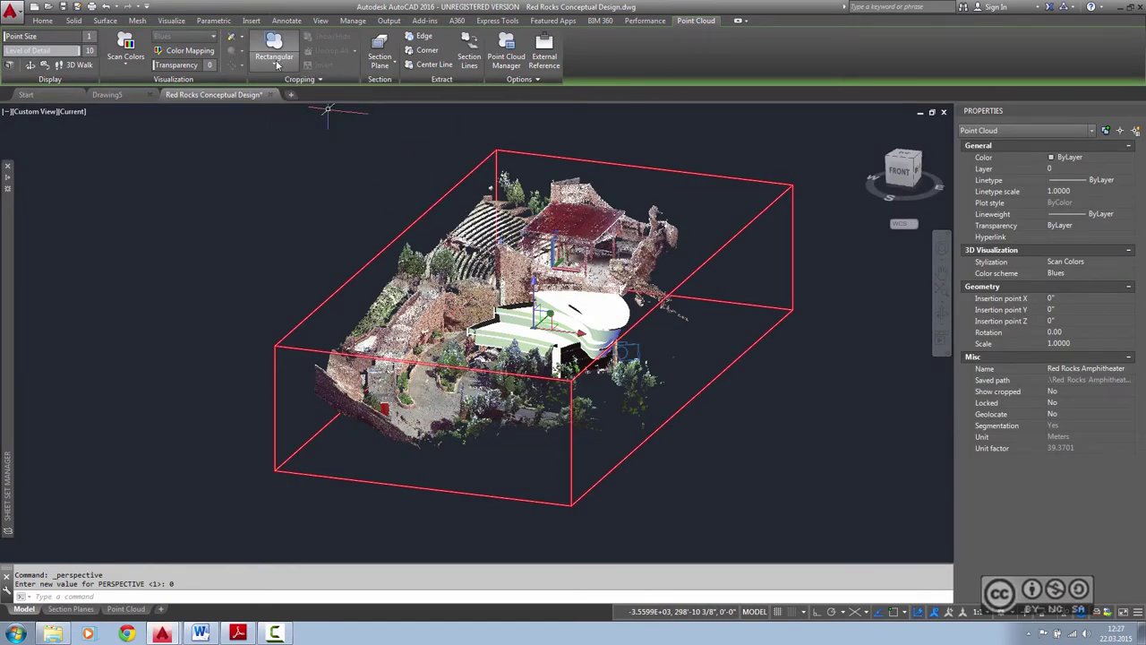
left_click(902, 156)
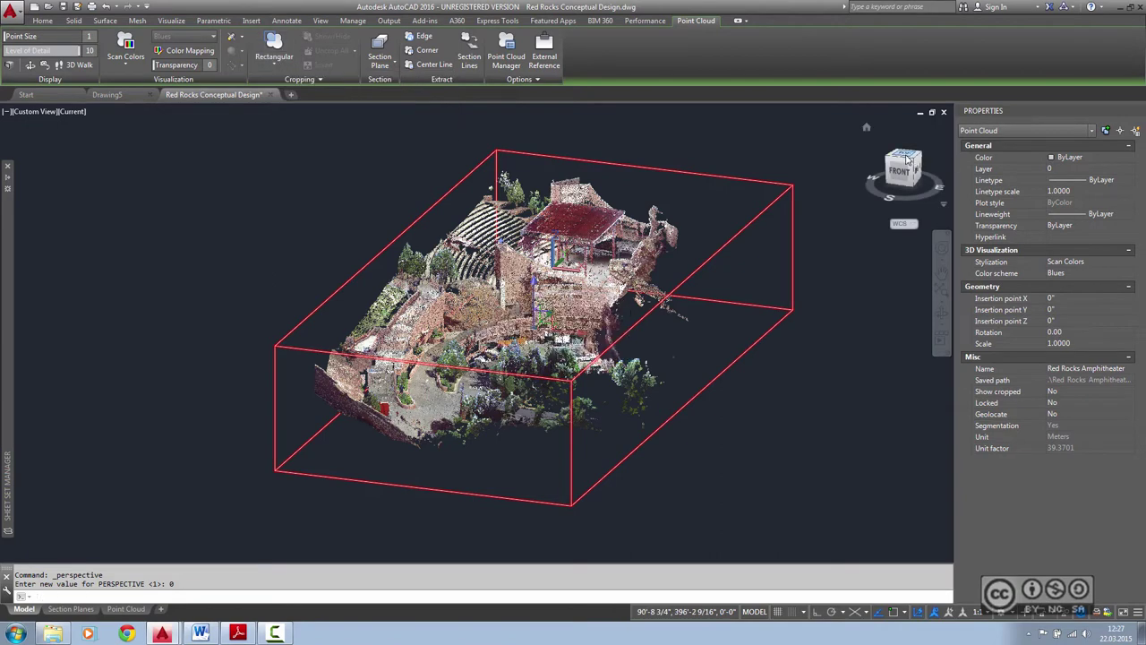
left_click(274, 61)
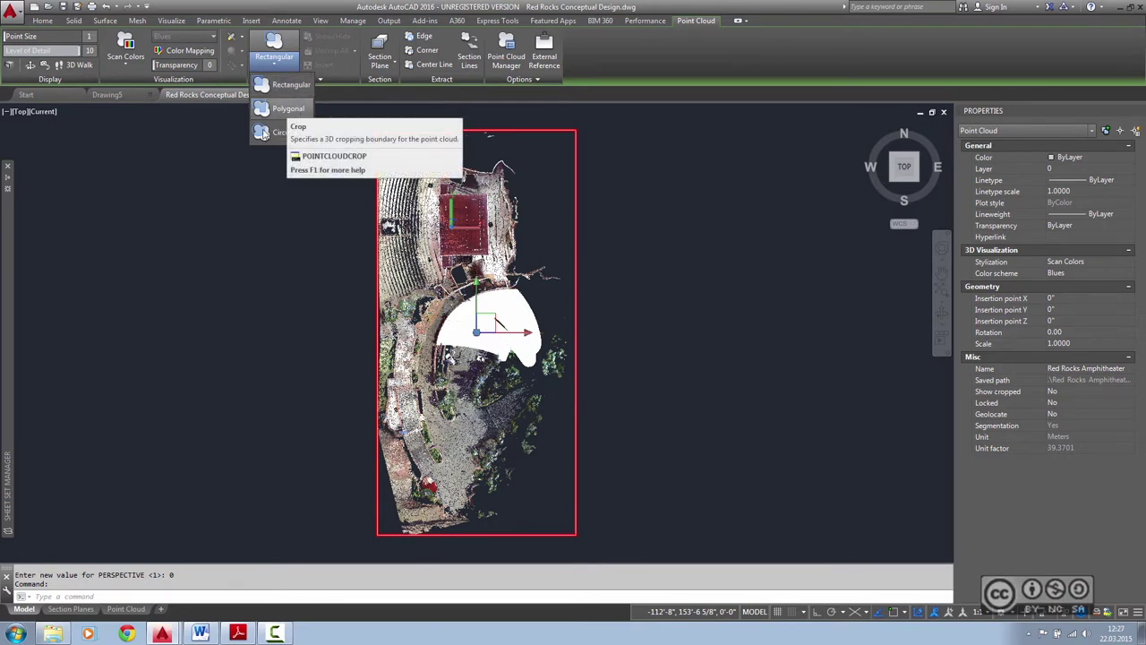
left_click(288, 84)
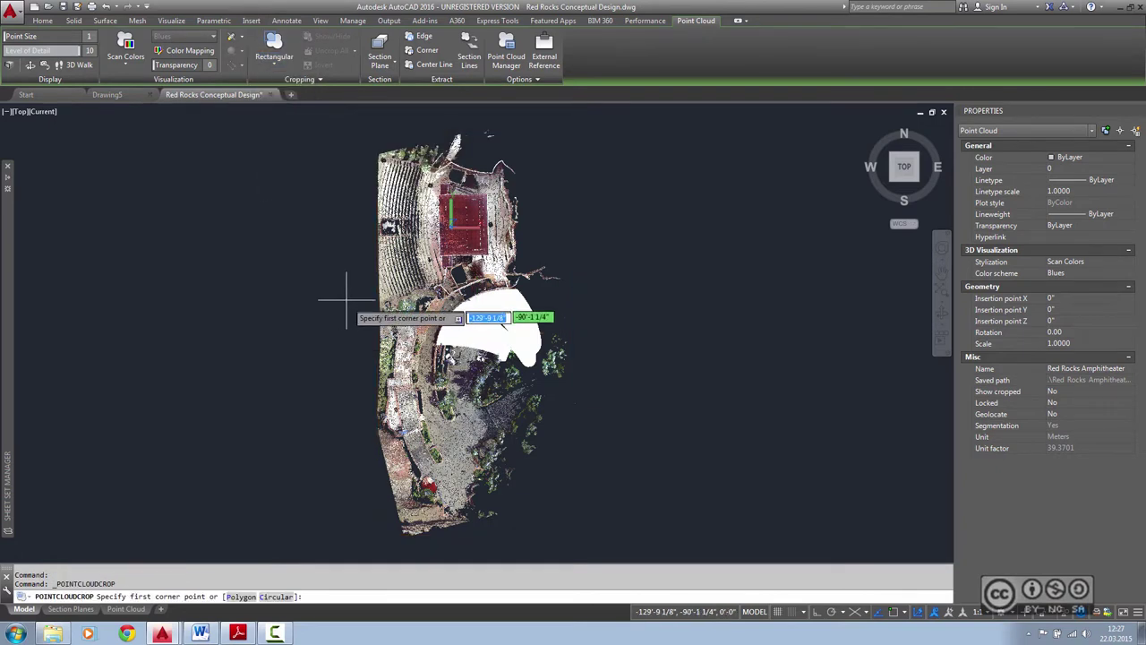
left_click(359, 244)
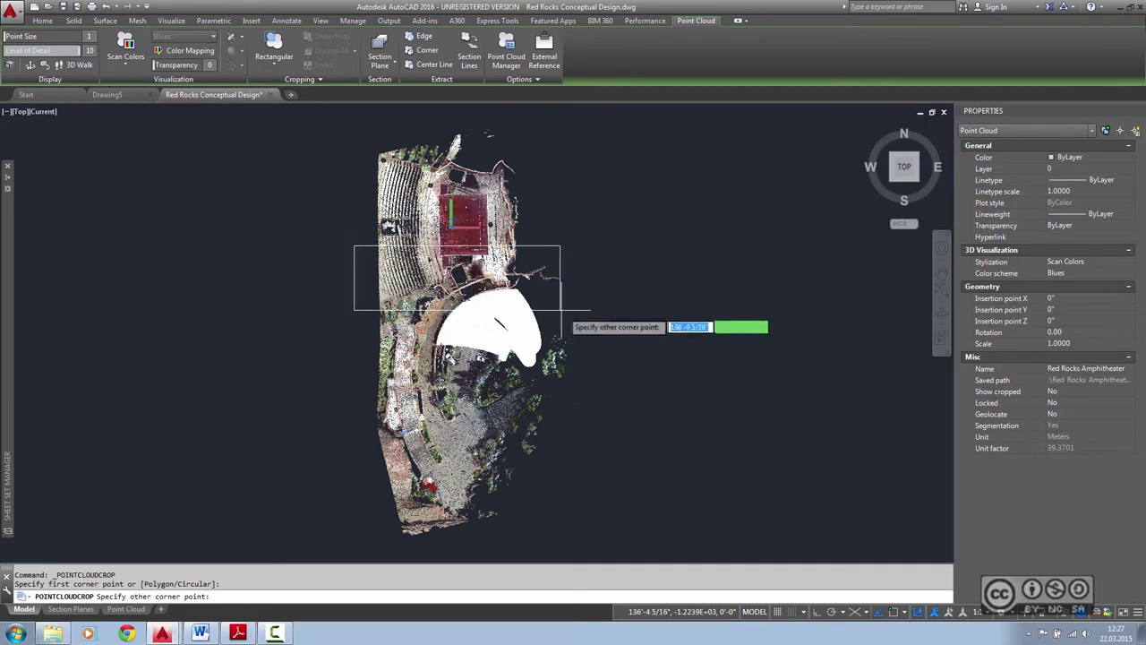
left_click(569, 318)
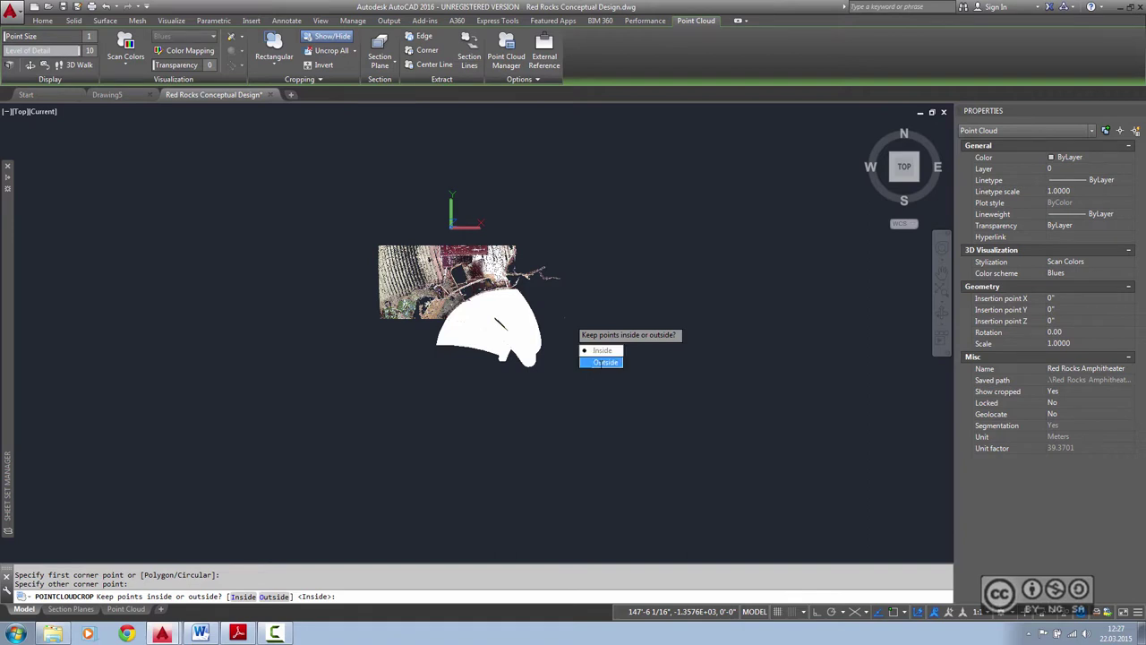
left_click(602, 363)
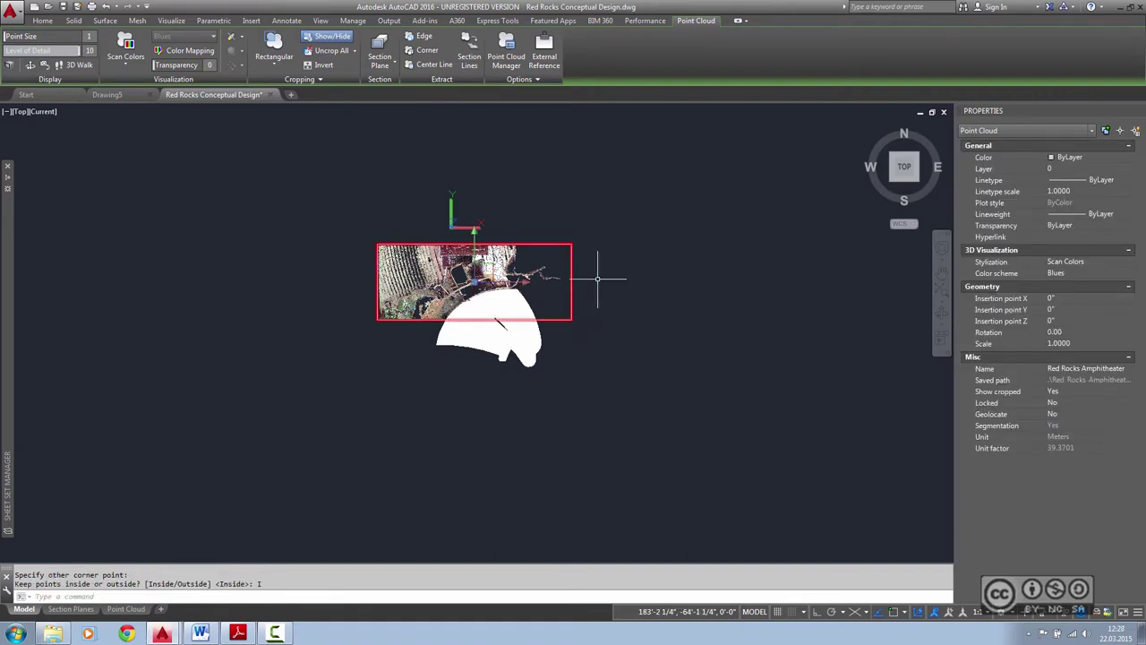
- Expand the additional cropping options on the Point Cloud tab
left_click(614, 231)
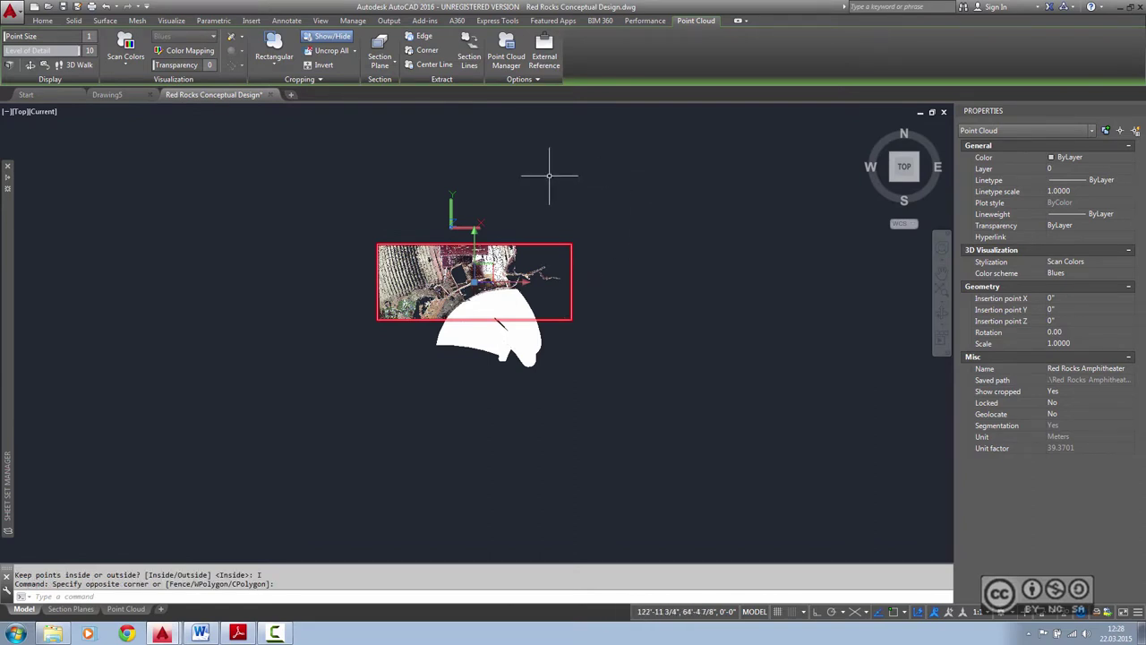
left_click(409, 134)
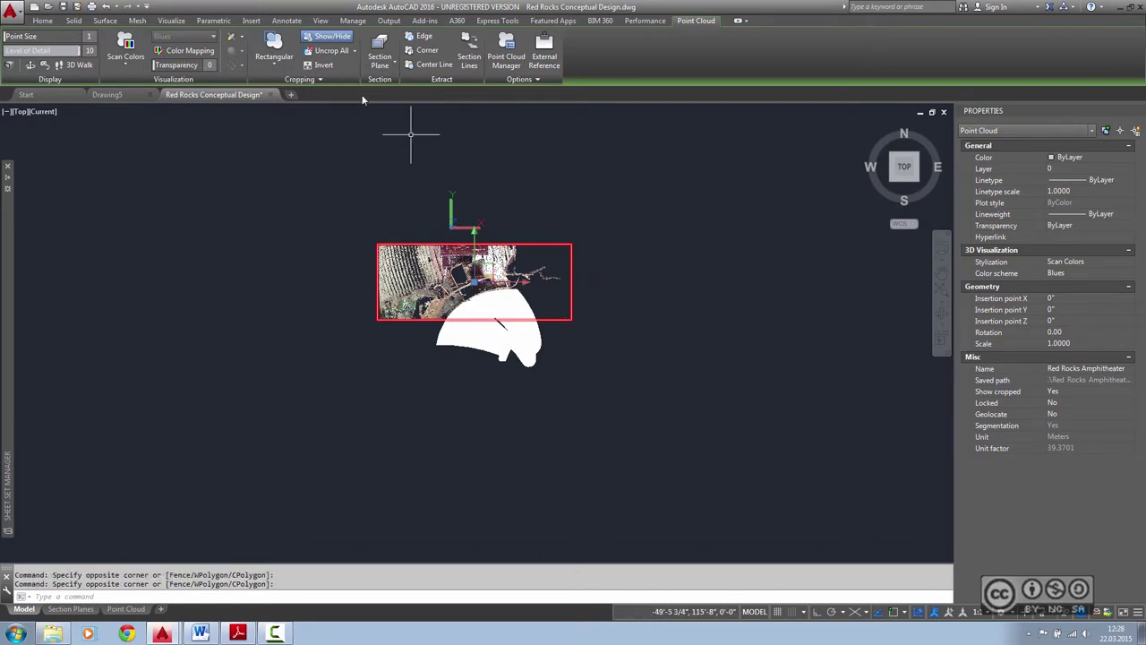
left_click(318, 81)
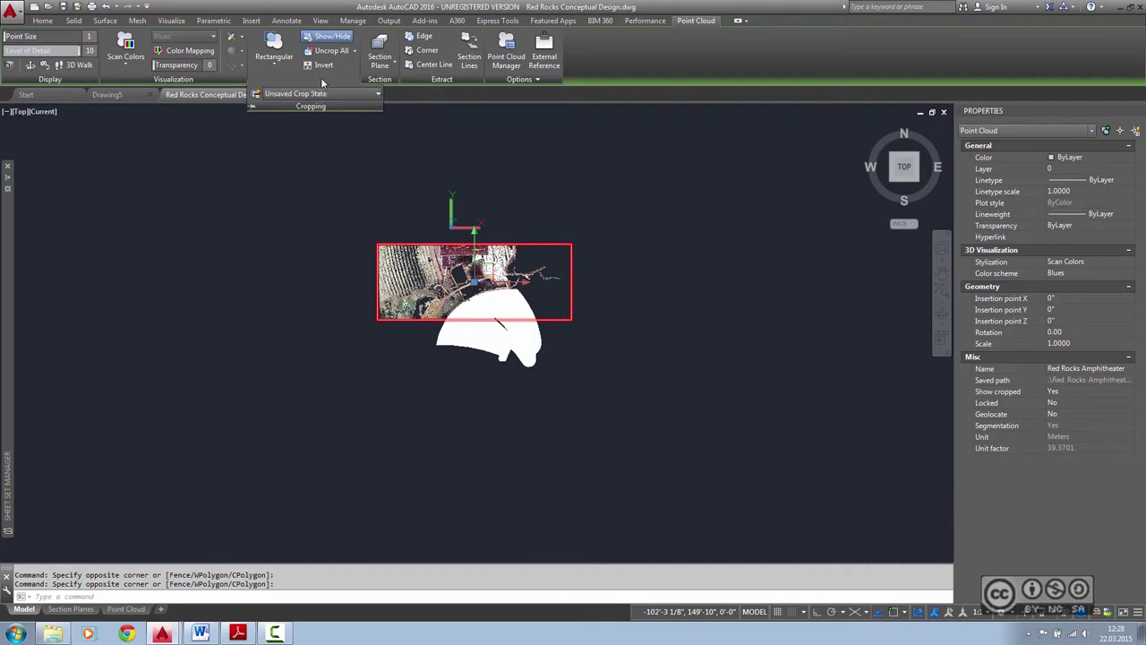
- Save the crop as crop state 'sissepääs' and inspect the 3D crop box from southwest isometric
left_click(256, 95)
type("sisse")
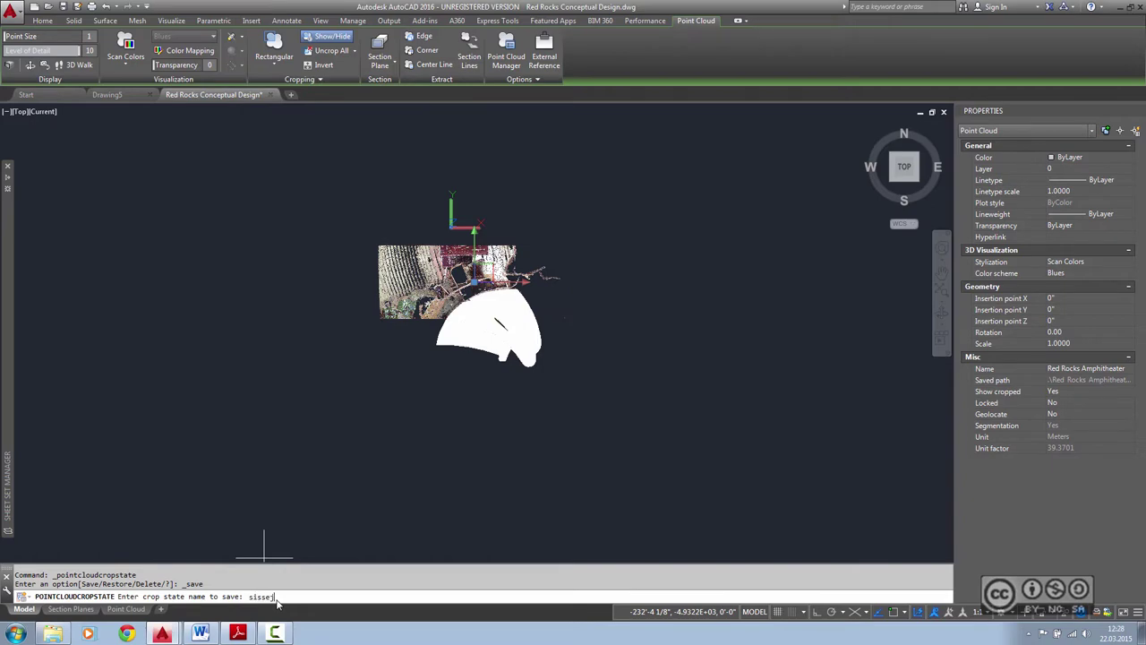
type("pääs")
key("Return")
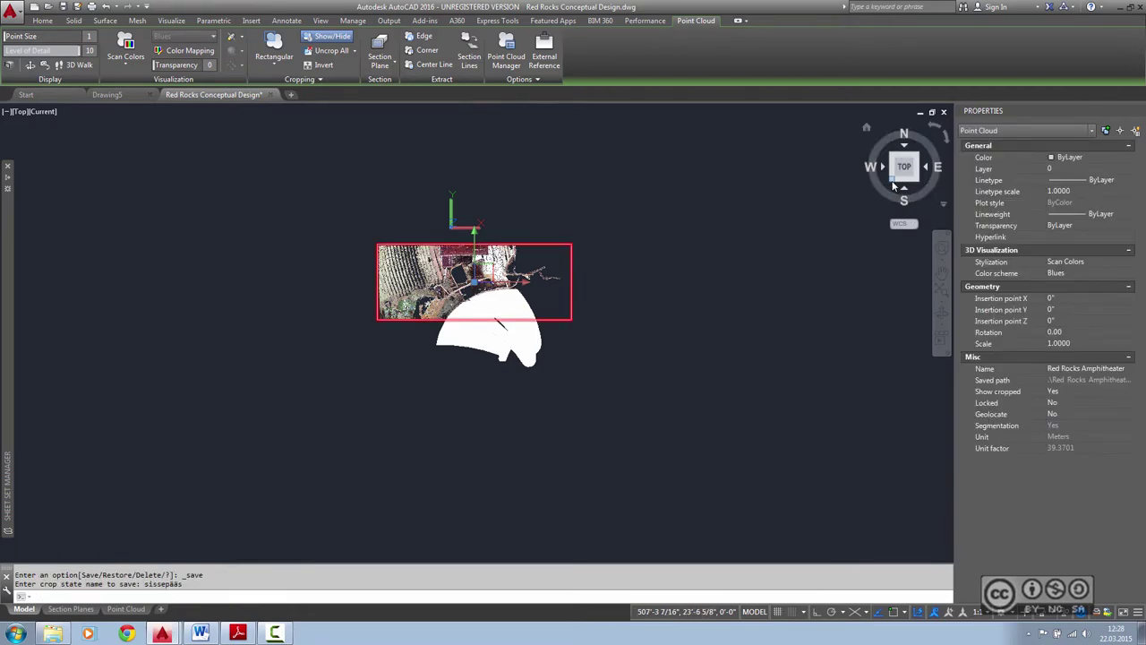
left_click(893, 185)
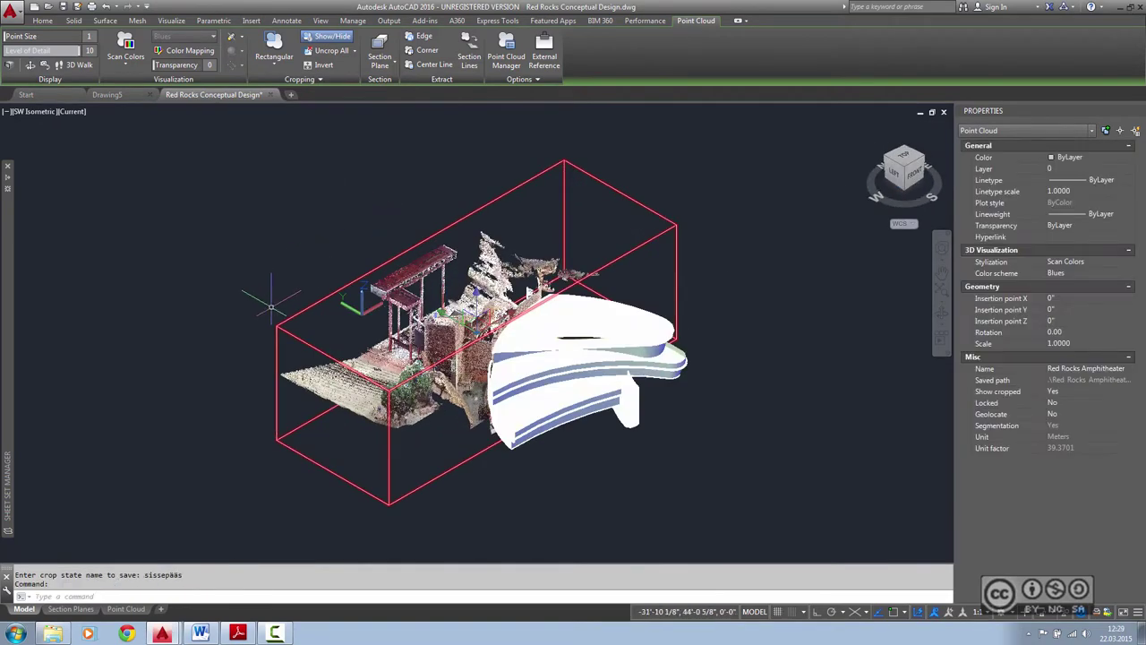
left_click_drag(273, 351, 288, 398, "shift")
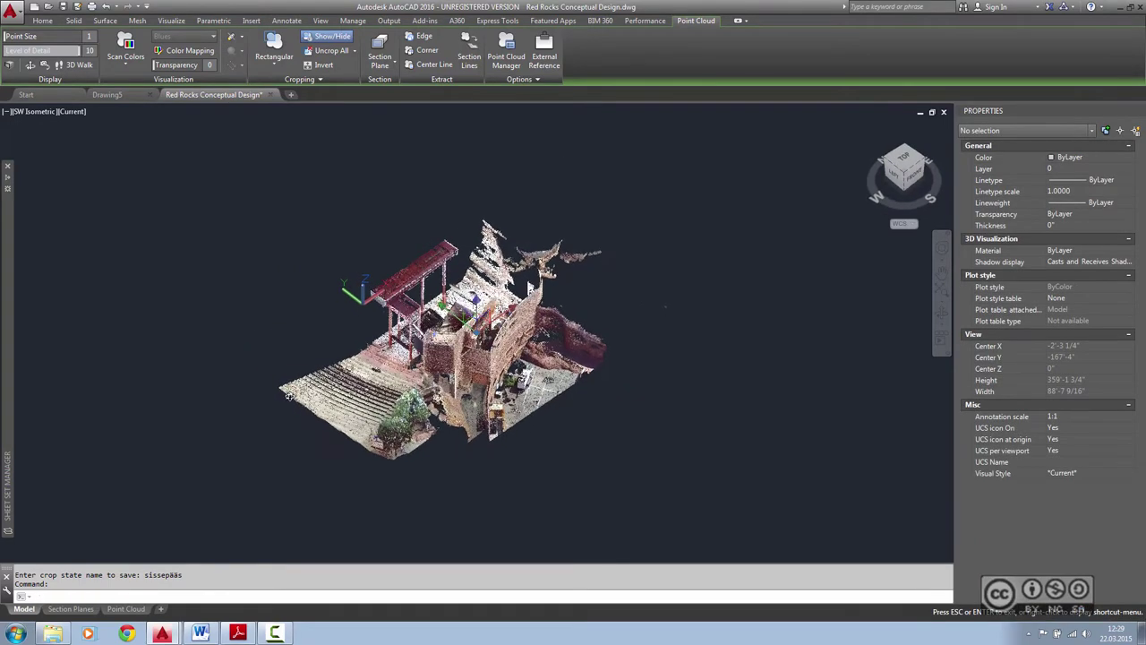
middle_click_drag(289, 398, 299, 404, "shift")
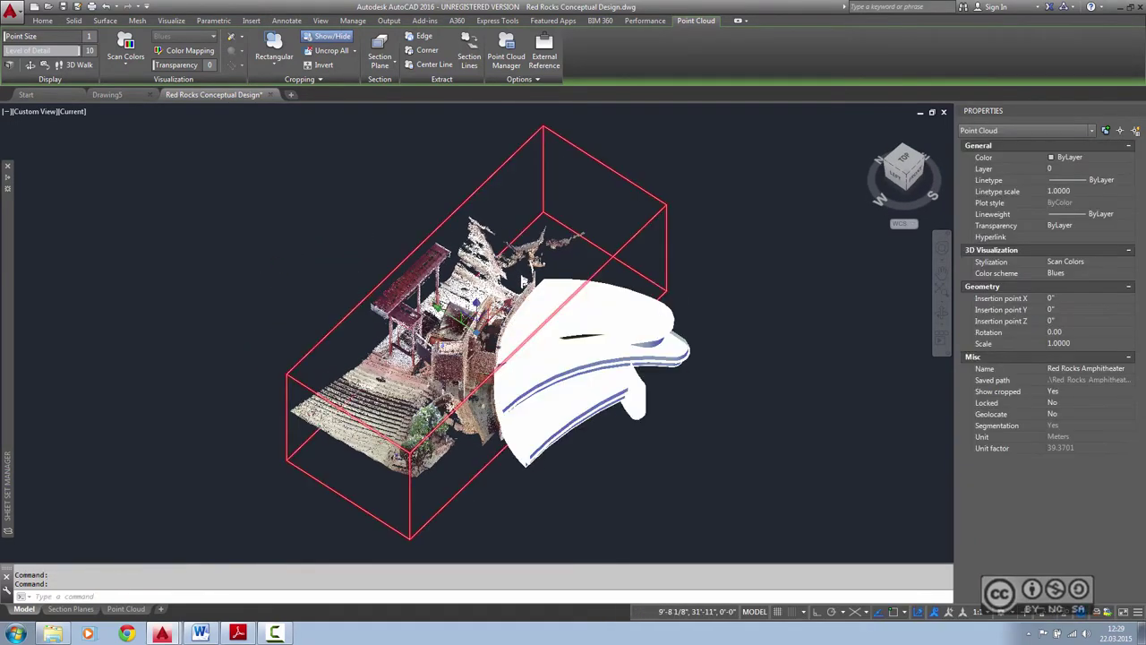
scroll(447, 295, "down", 2)
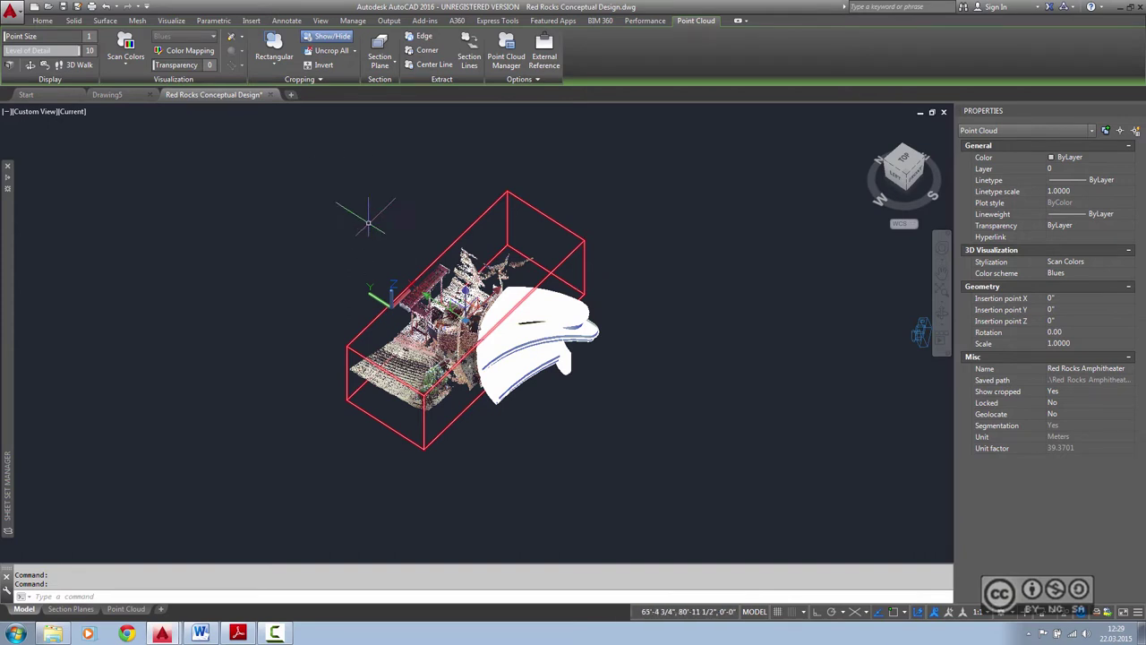
- Apply the sissepääs crop state from the saved crop state list
left_click(313, 79)
left_click(324, 94)
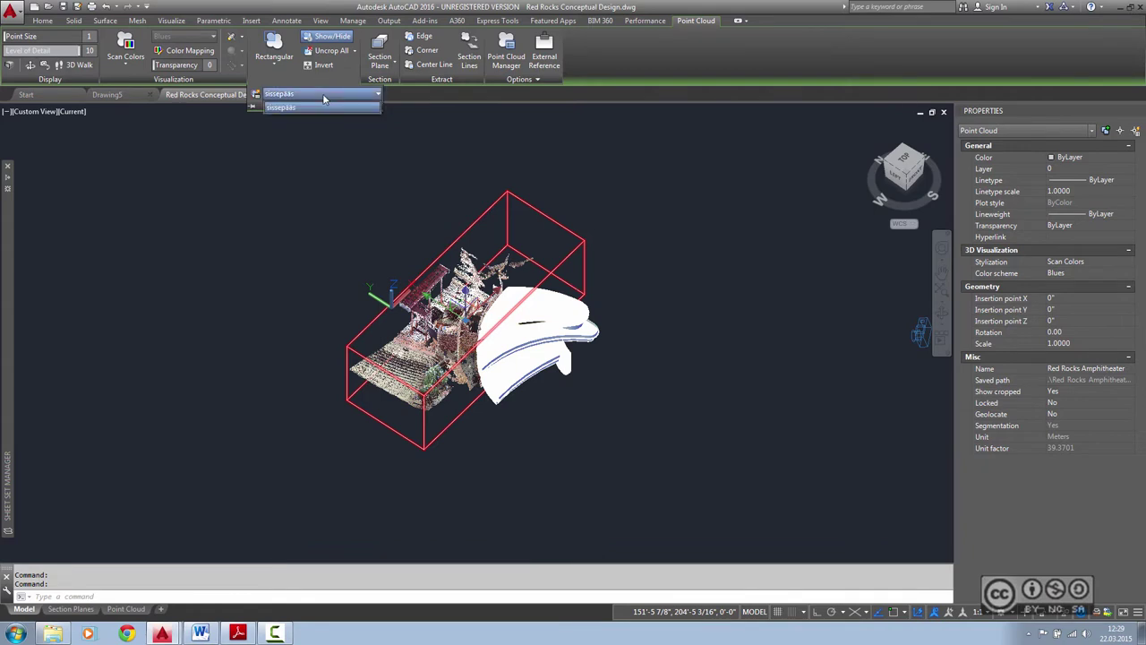
left_click(324, 107)
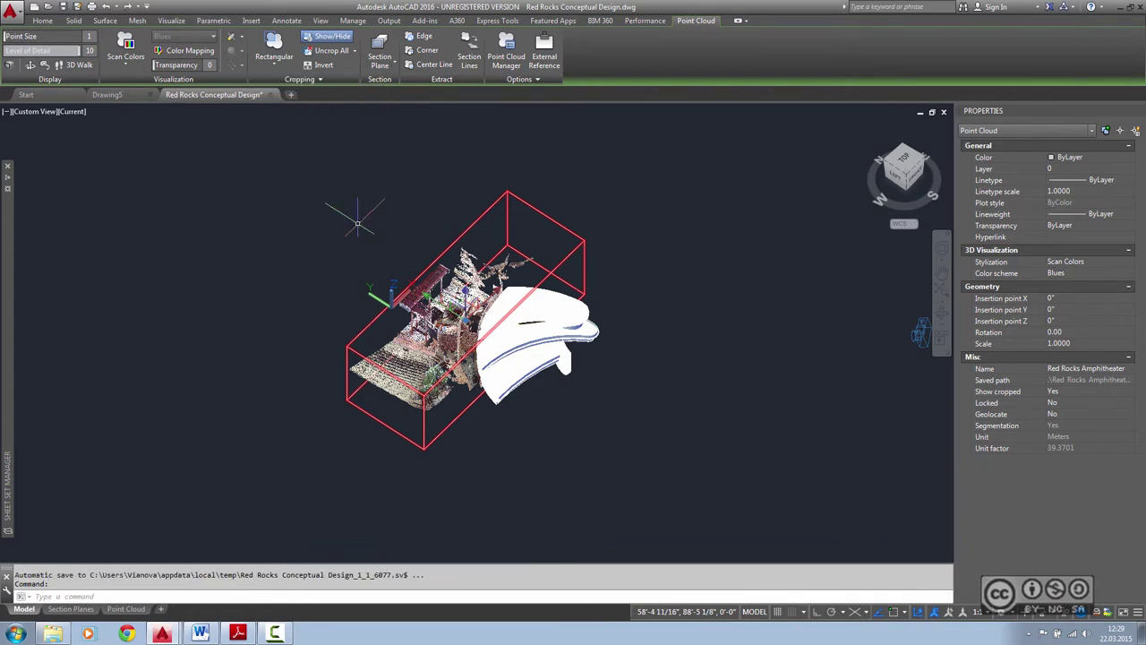
- Uncrop the point cloud, restore the saved sissepääs crop state, and deselect the cloud
left_click(325, 52)
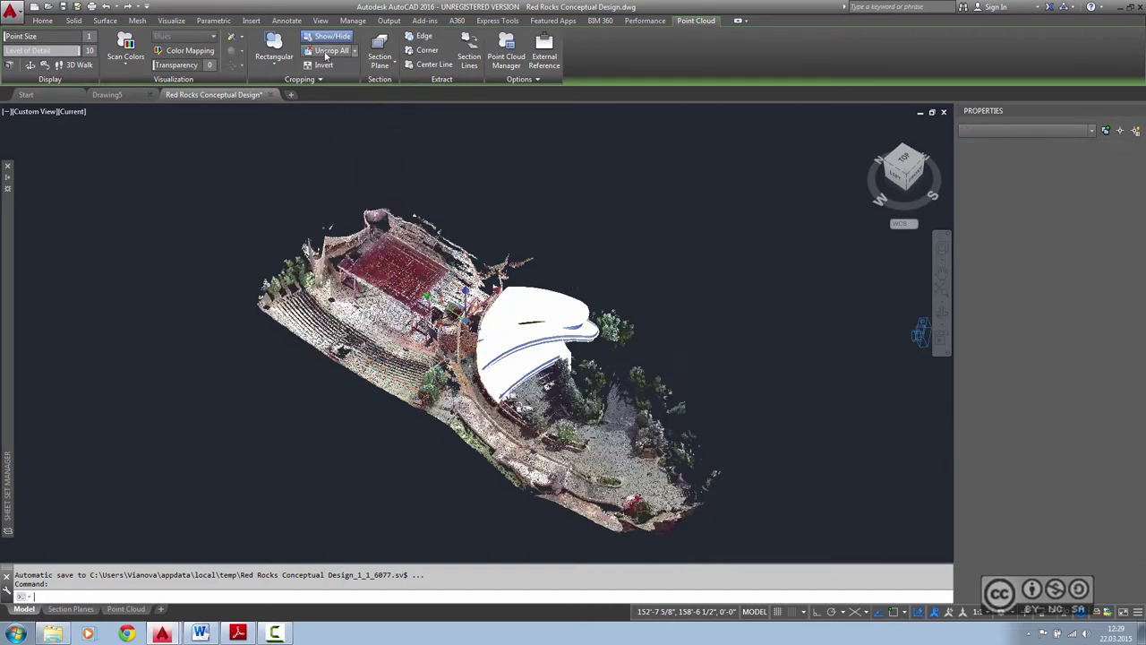
scroll(488, 365, "up", 3)
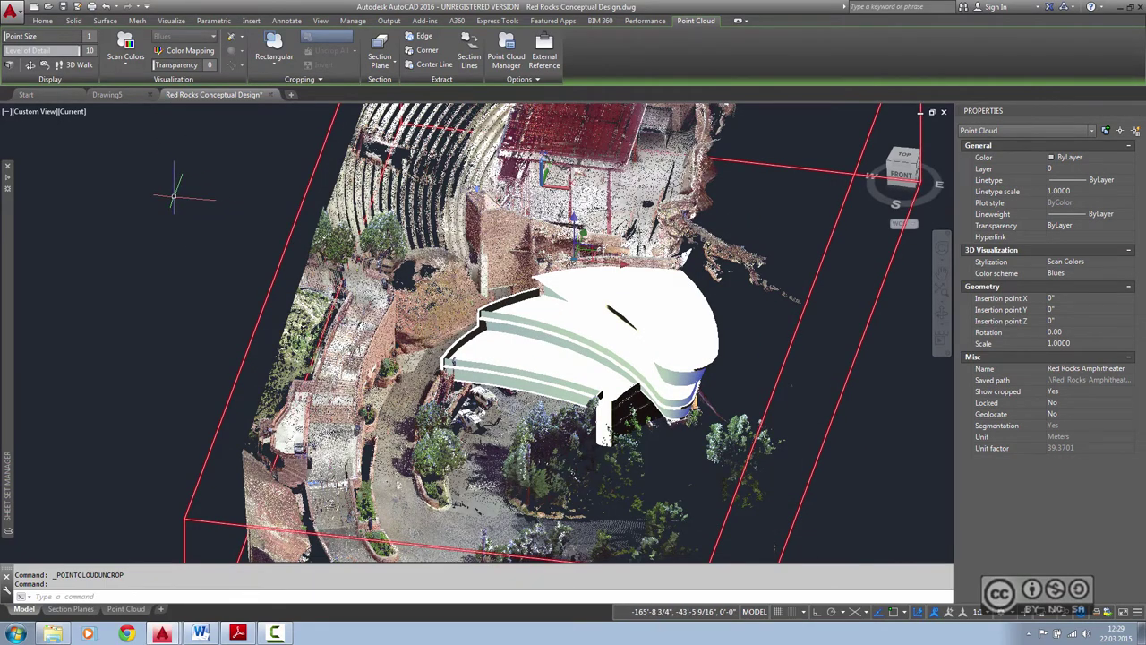
left_click(322, 80)
left_click(289, 94)
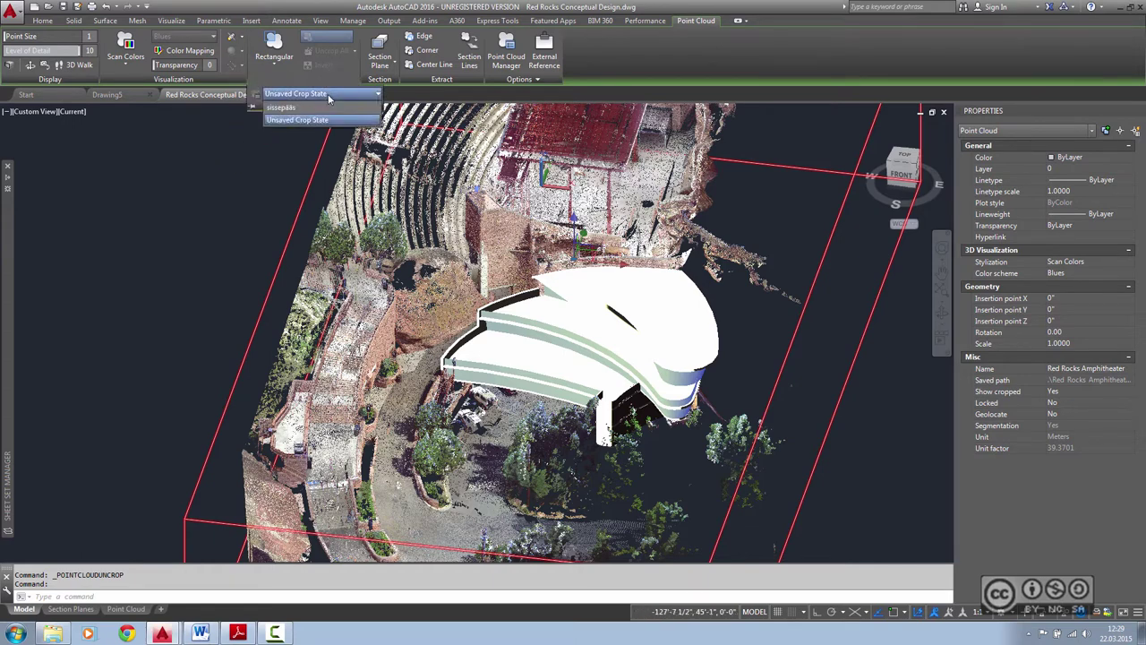
left_click(284, 109)
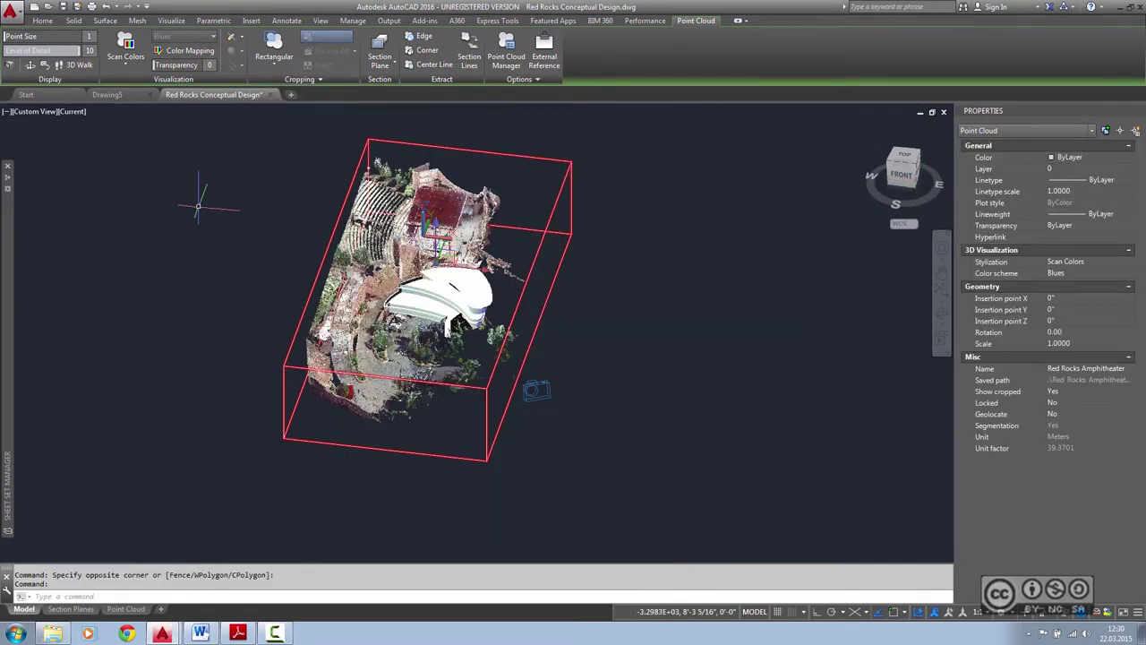
key("Escape")
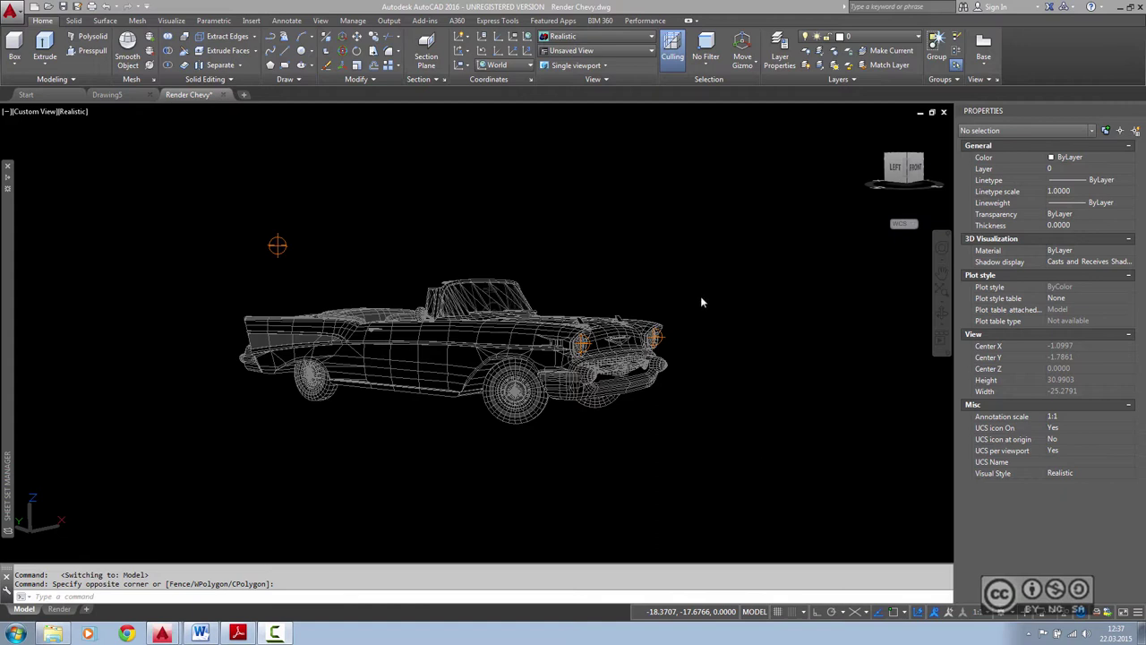
- Review the Render to Size output settings and auto-save file options, then cancel without changes
left_click(173, 21)
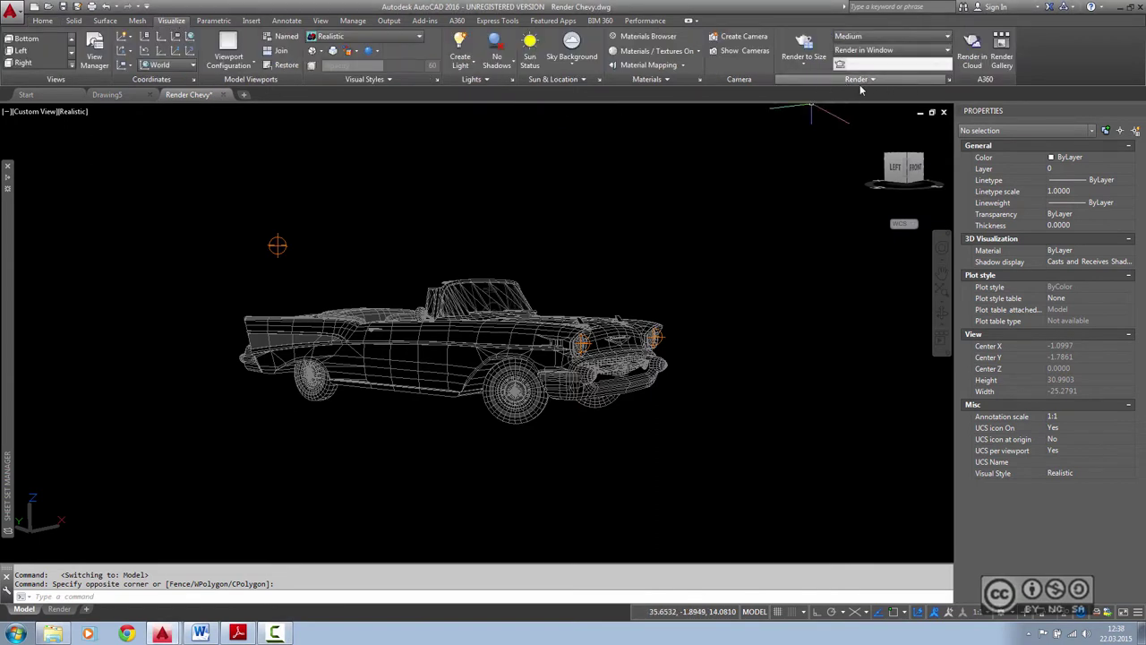
left_click(807, 66)
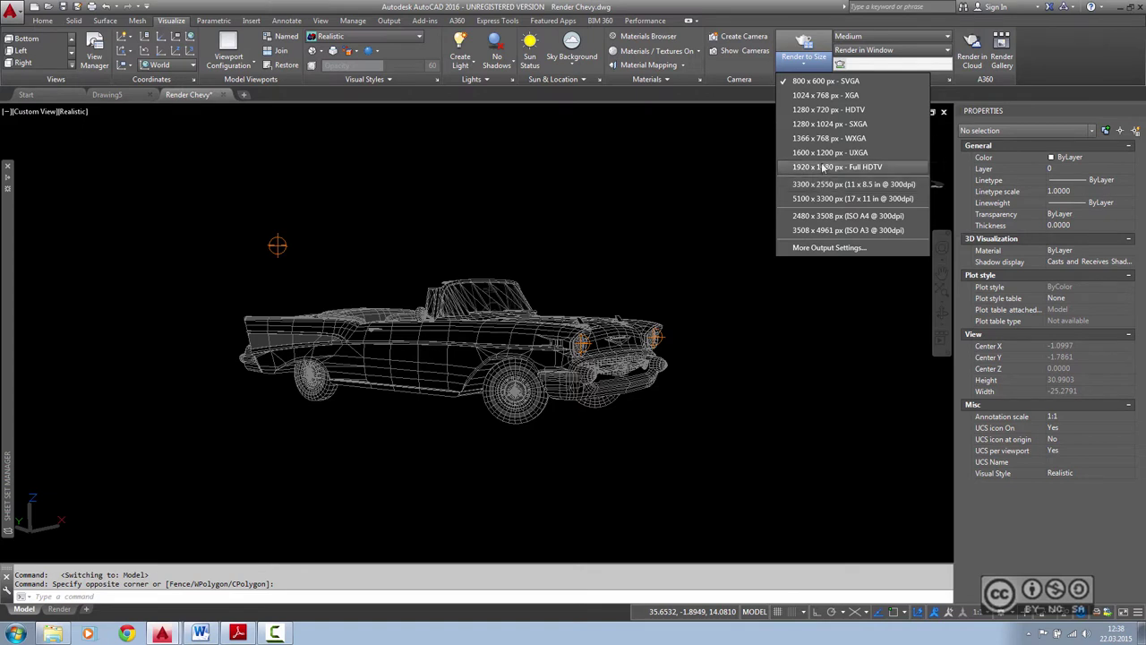
left_click(826, 248)
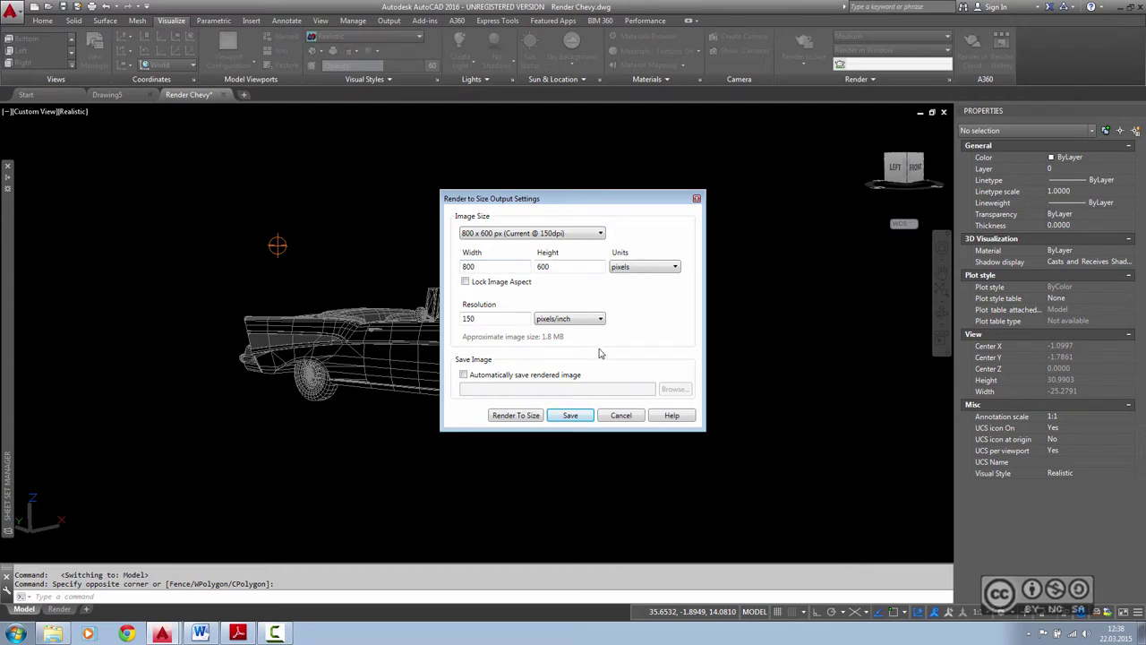
left_click(464, 376)
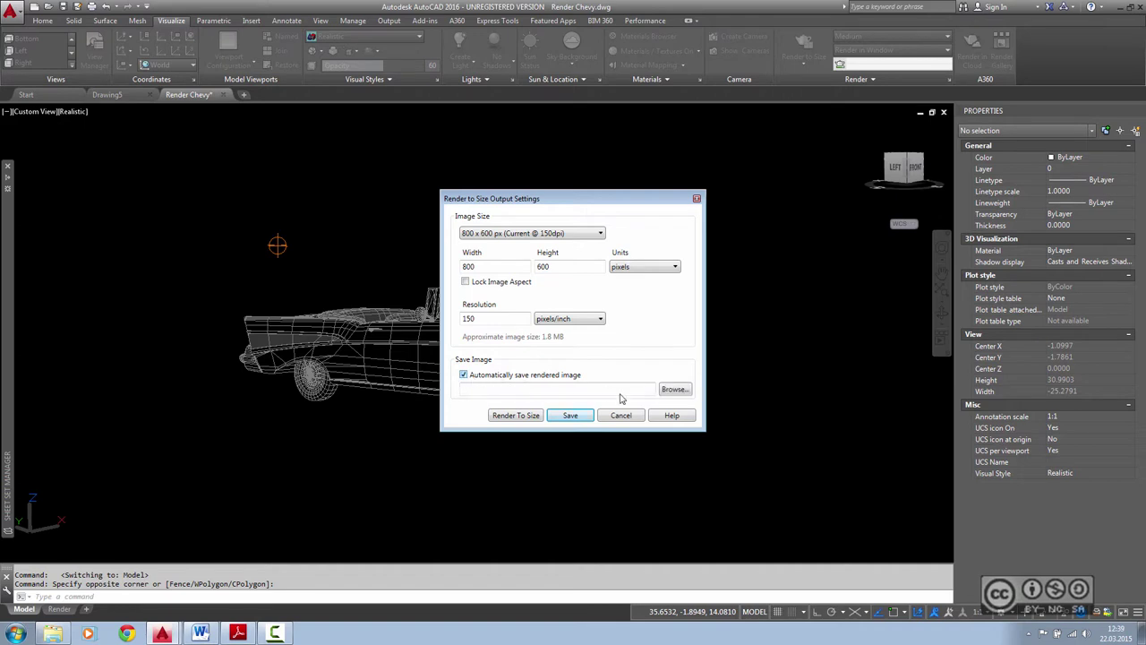
left_click(674, 390)
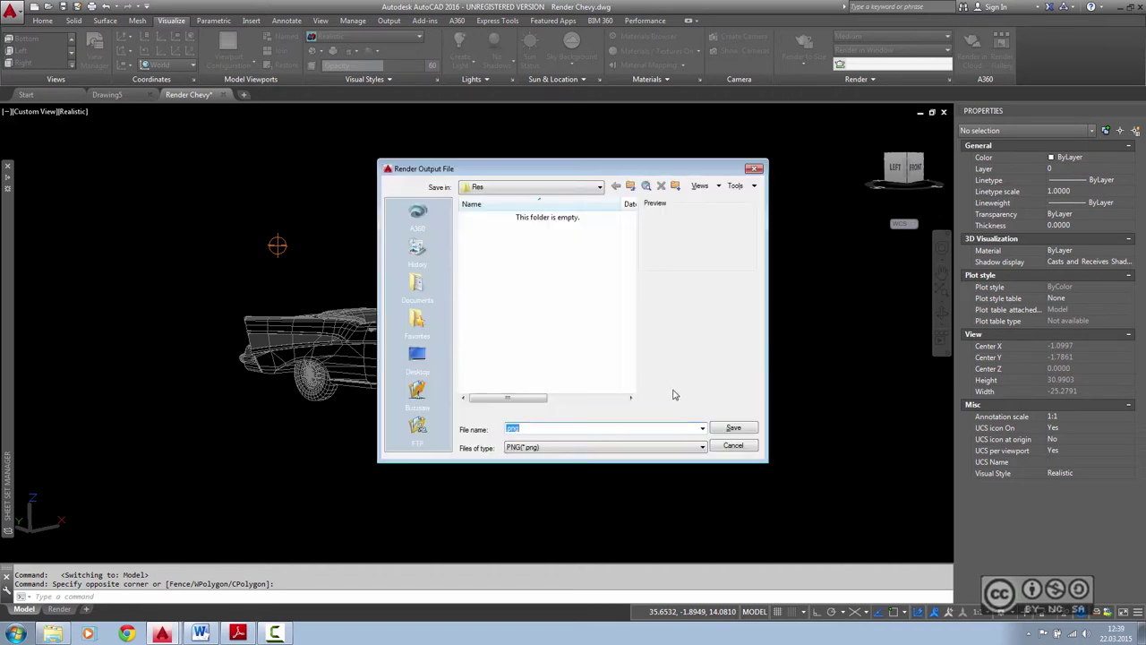
left_click(567, 451)
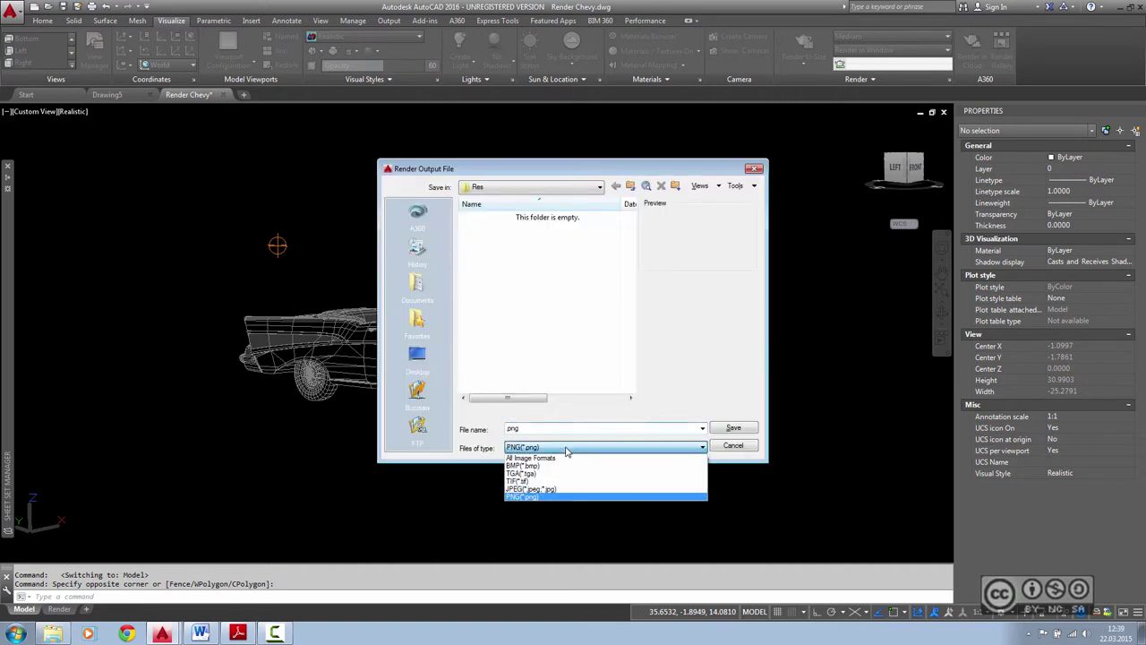
left_click(524, 496)
left_click(732, 445)
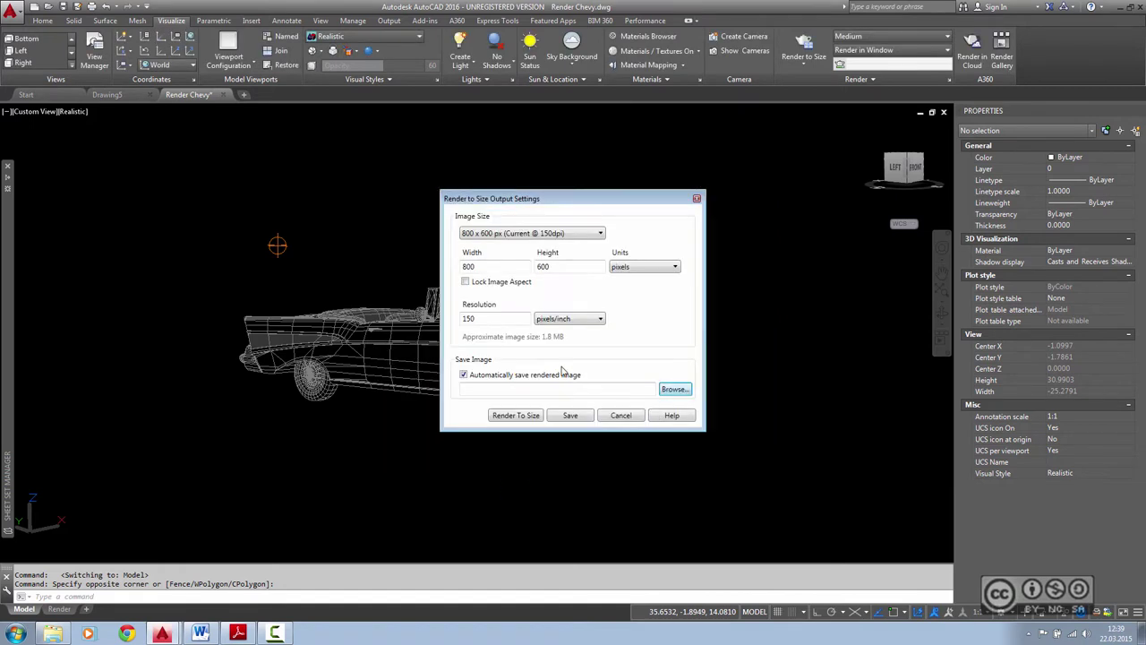
left_click(622, 417)
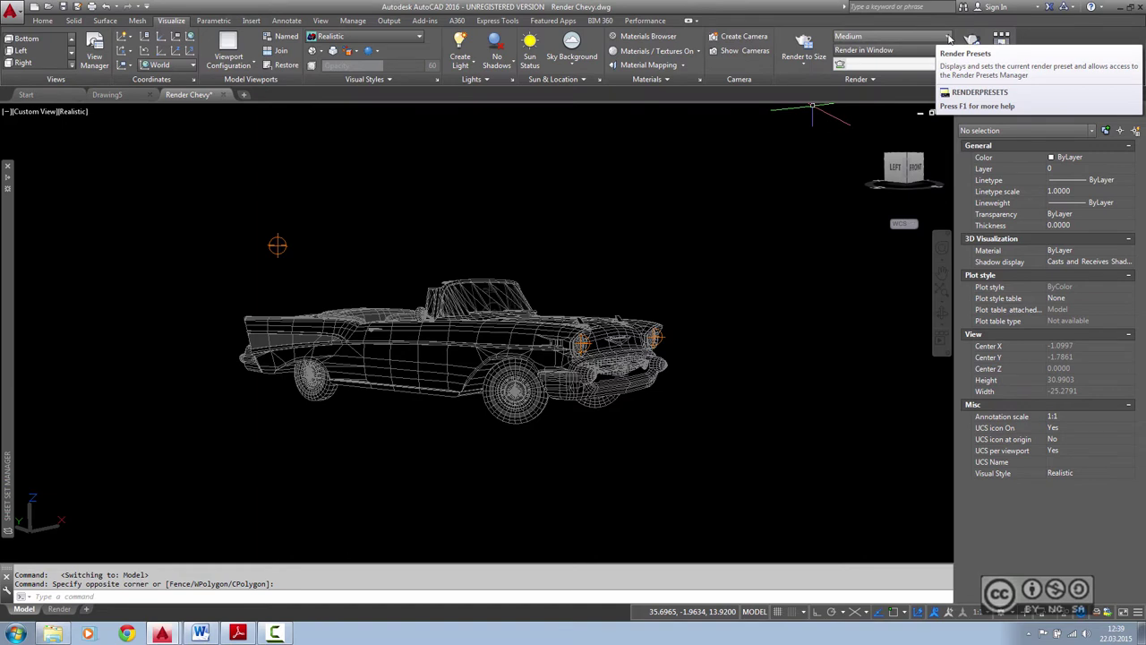
- Make Coffee-Break Quality the current render preset in the Render Presets Manager
left_click(949, 38)
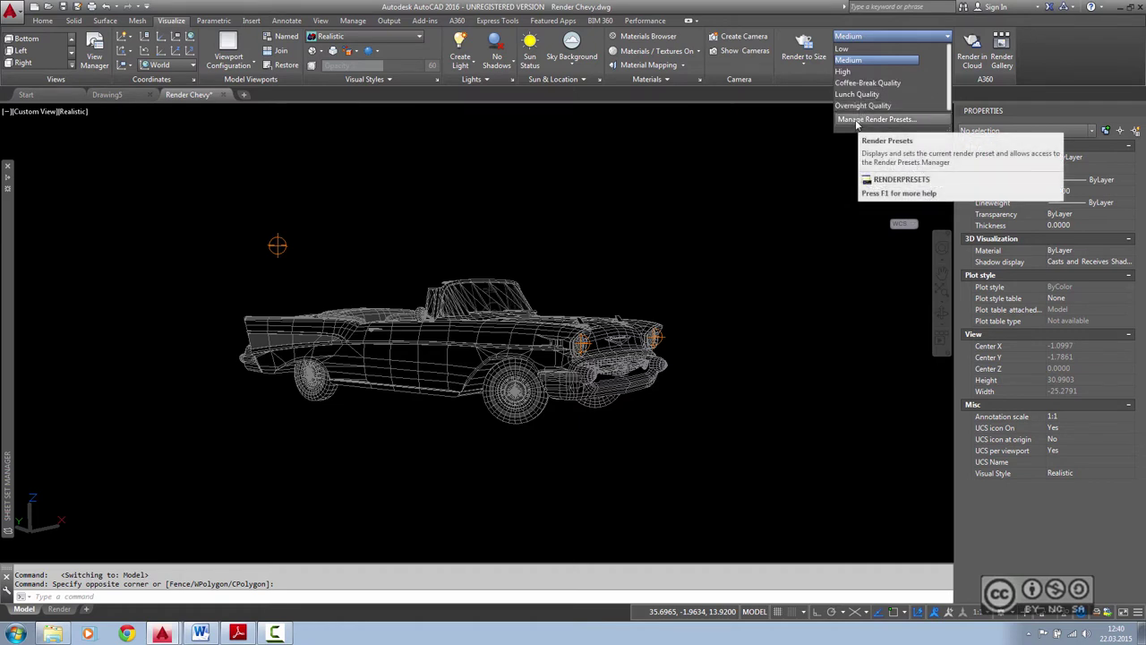
left_click(875, 119)
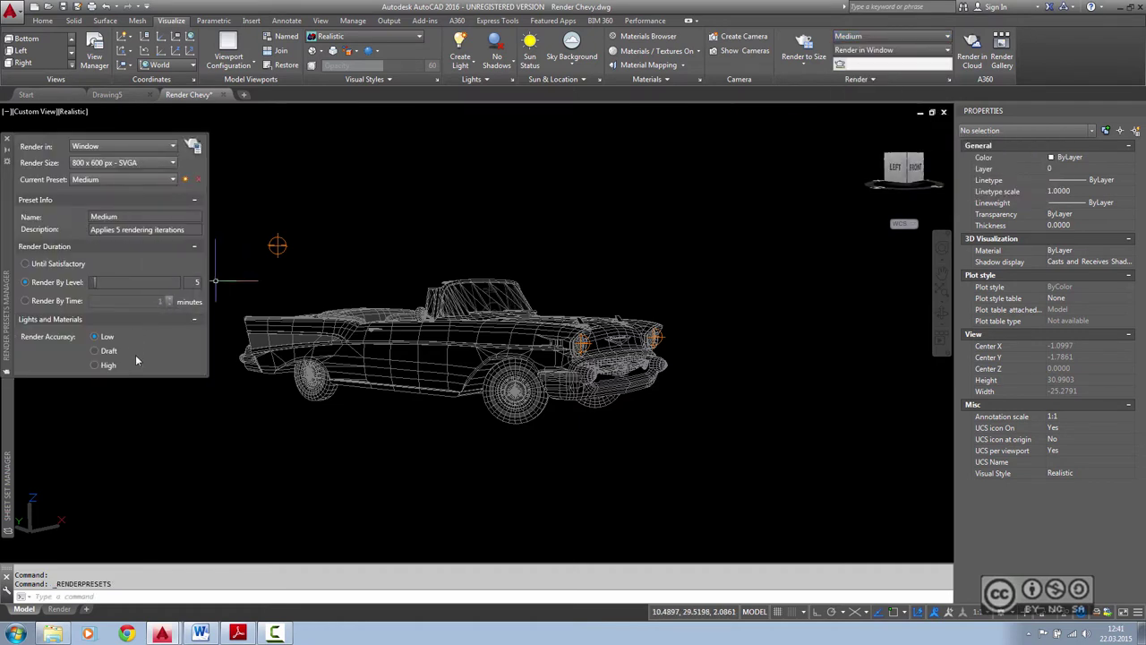
left_click(168, 181)
left_click(85, 219)
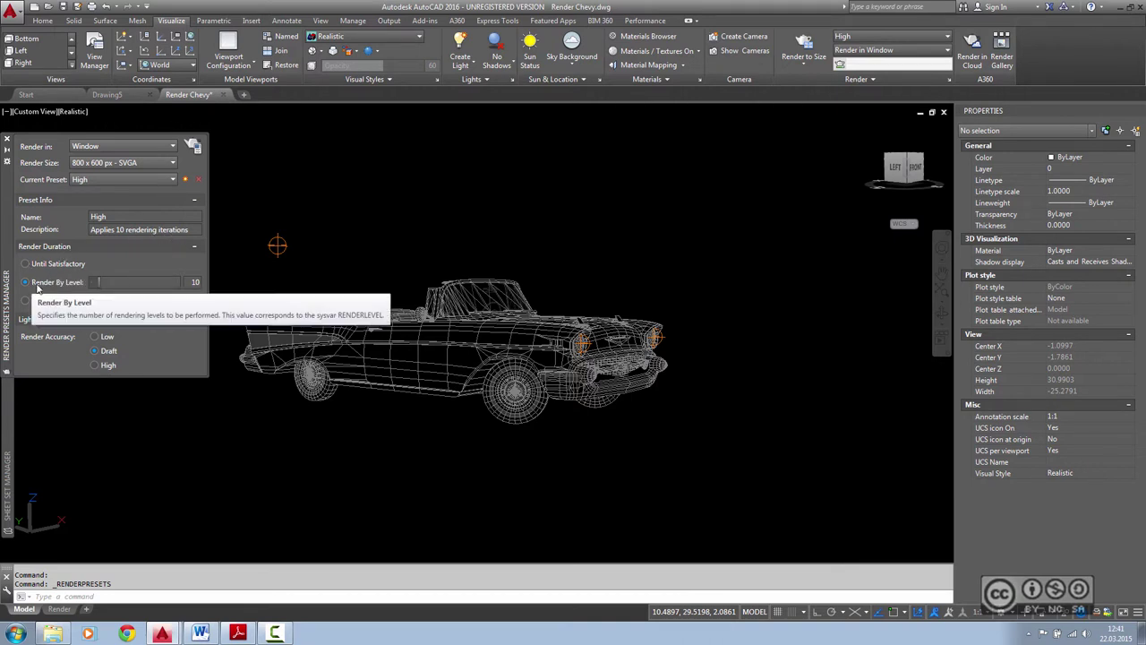
left_click(112, 179)
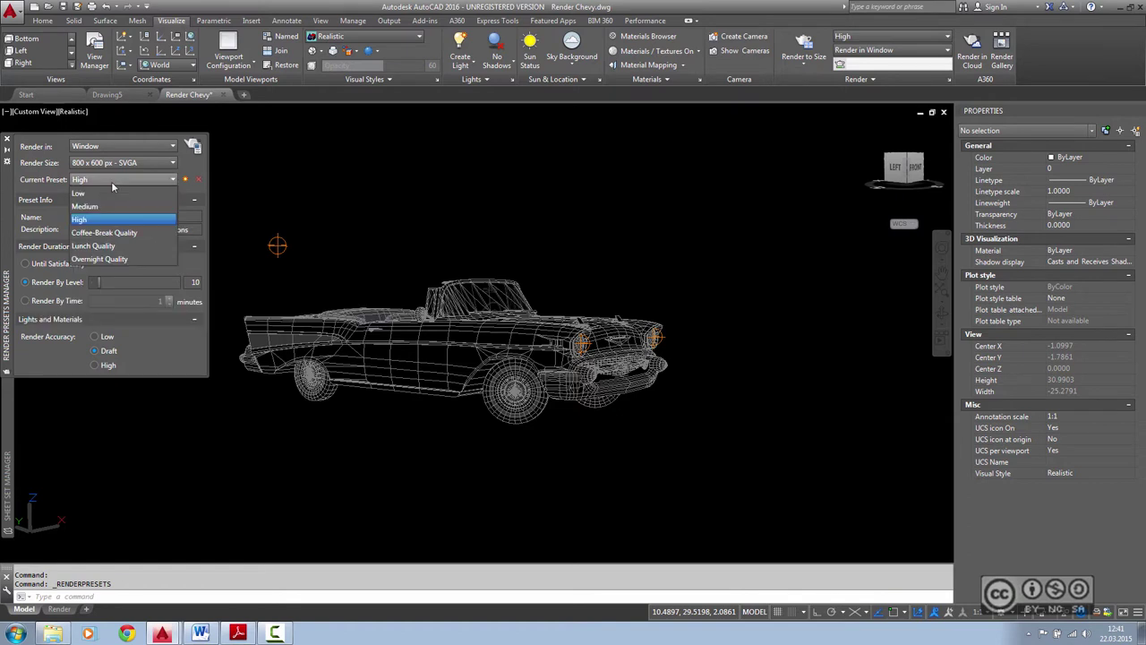
left_click(102, 234)
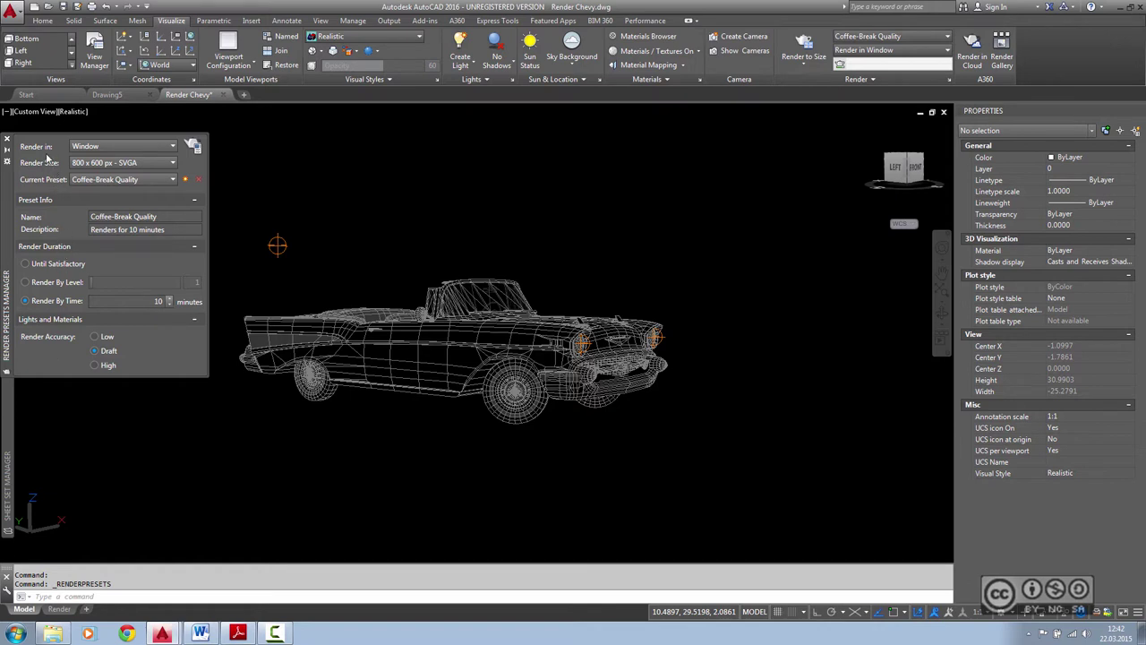
- Keep rendering in a window at 800 x 600 and close the preset palette
left_click(141, 152)
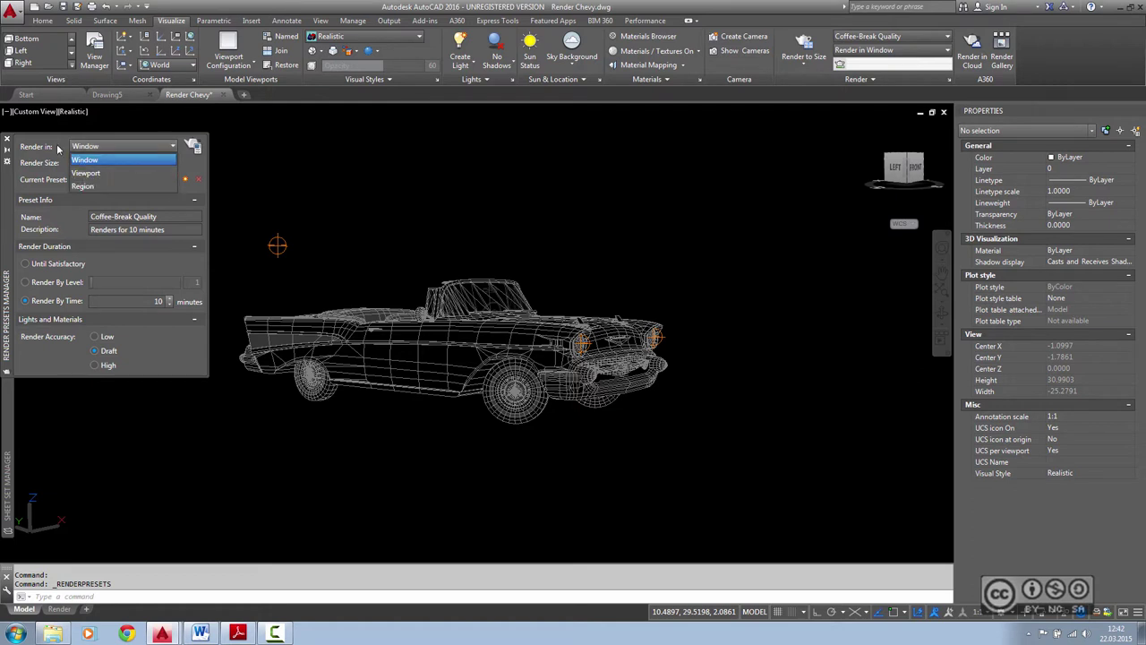
mouse_move(82, 185)
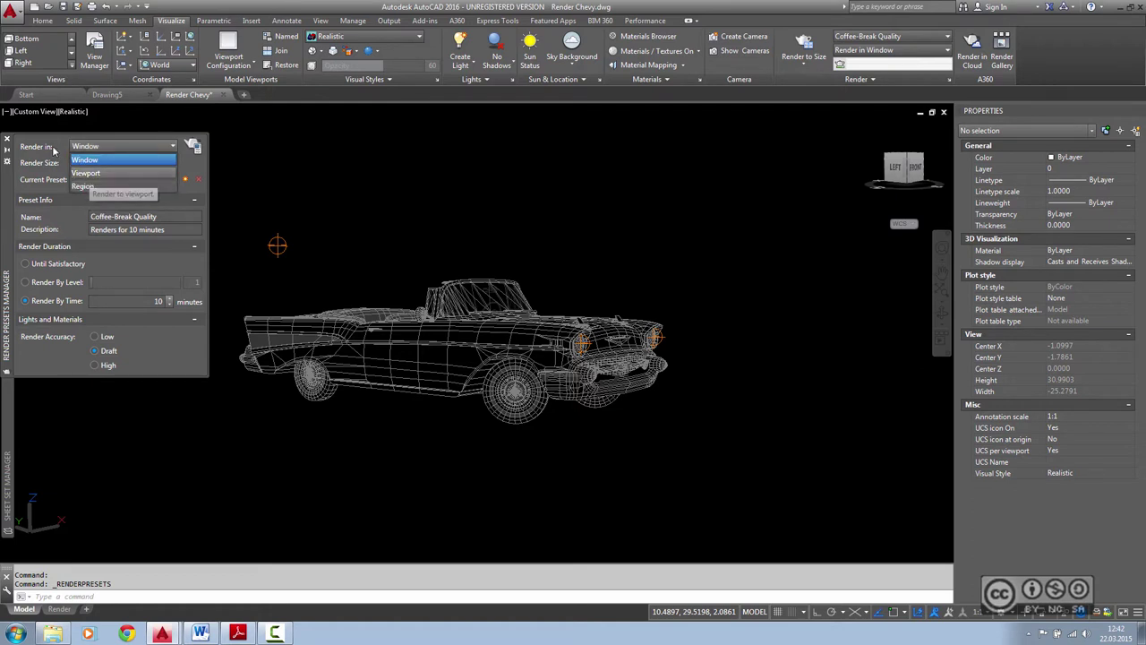
left_click(56, 150)
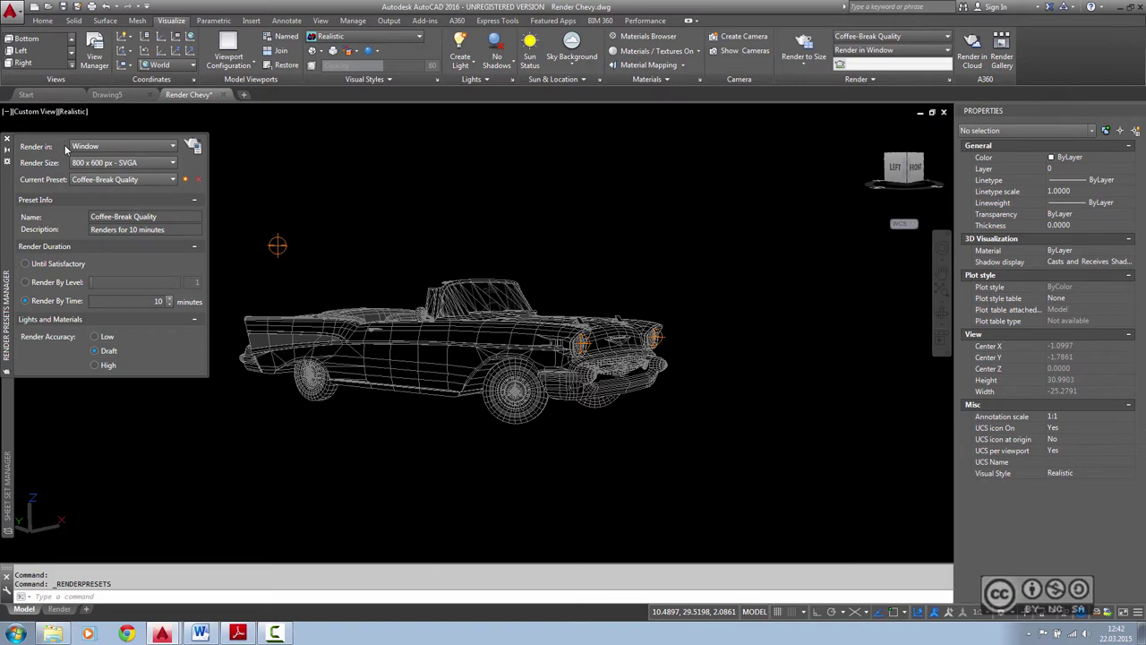
left_click(107, 163)
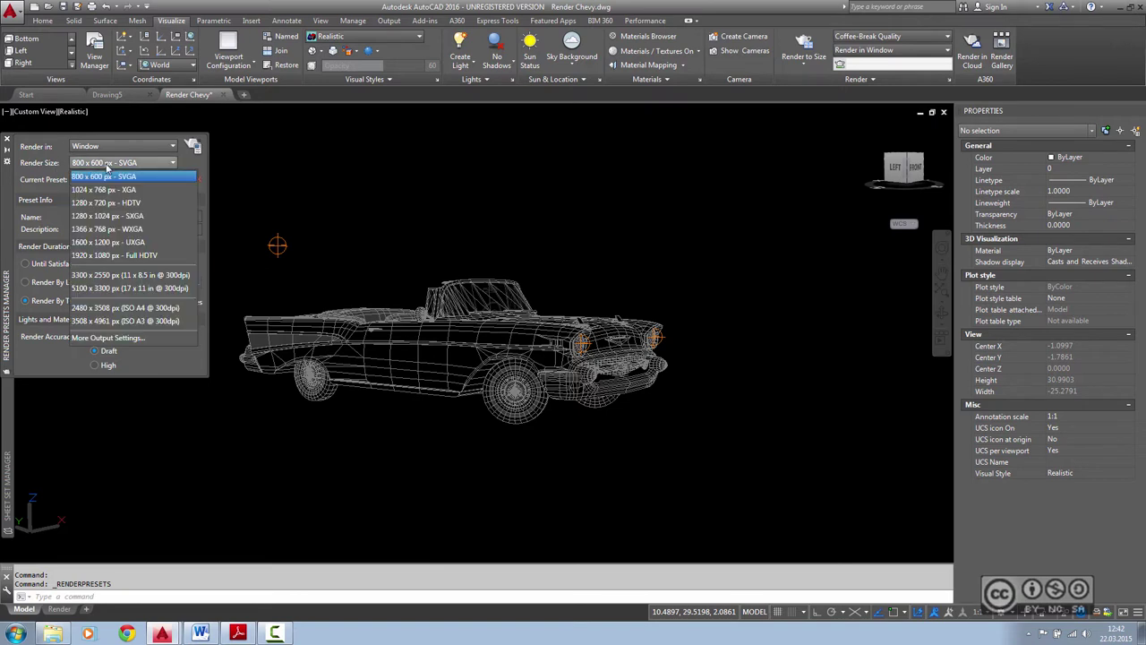
left_click(107, 163)
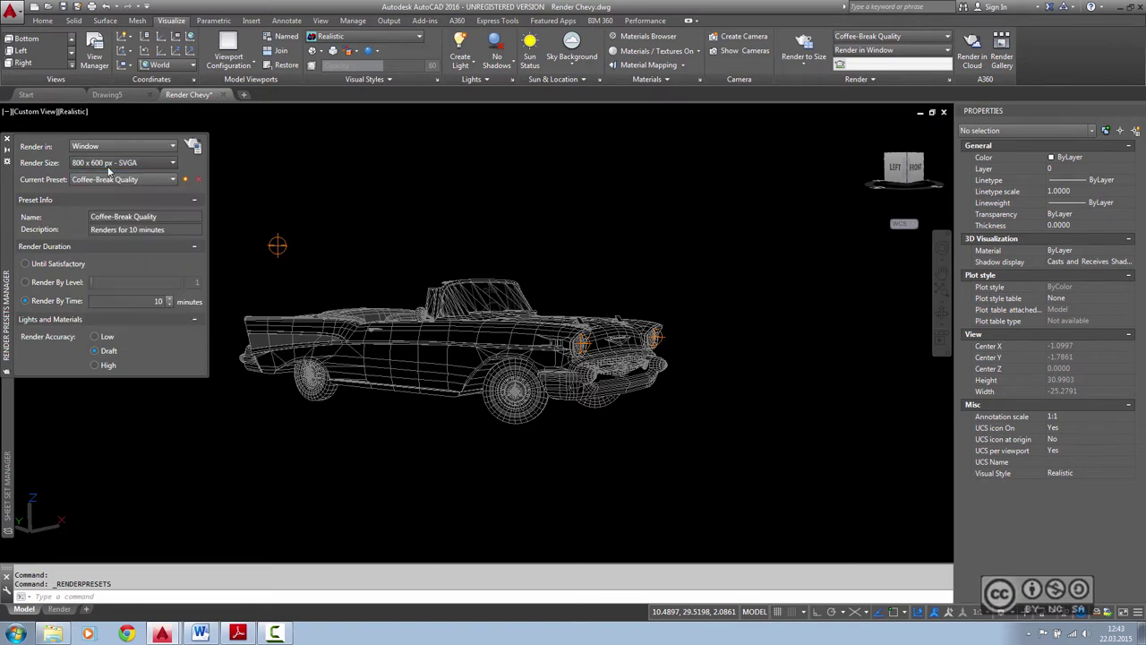
left_click(108, 164)
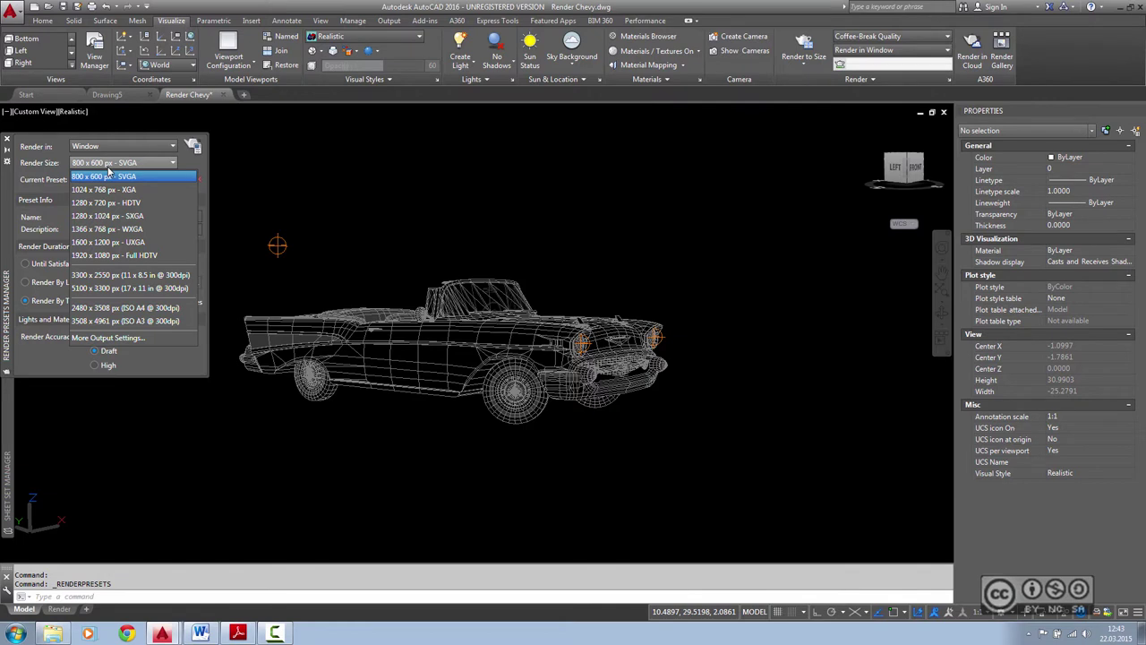
left_click(52, 163)
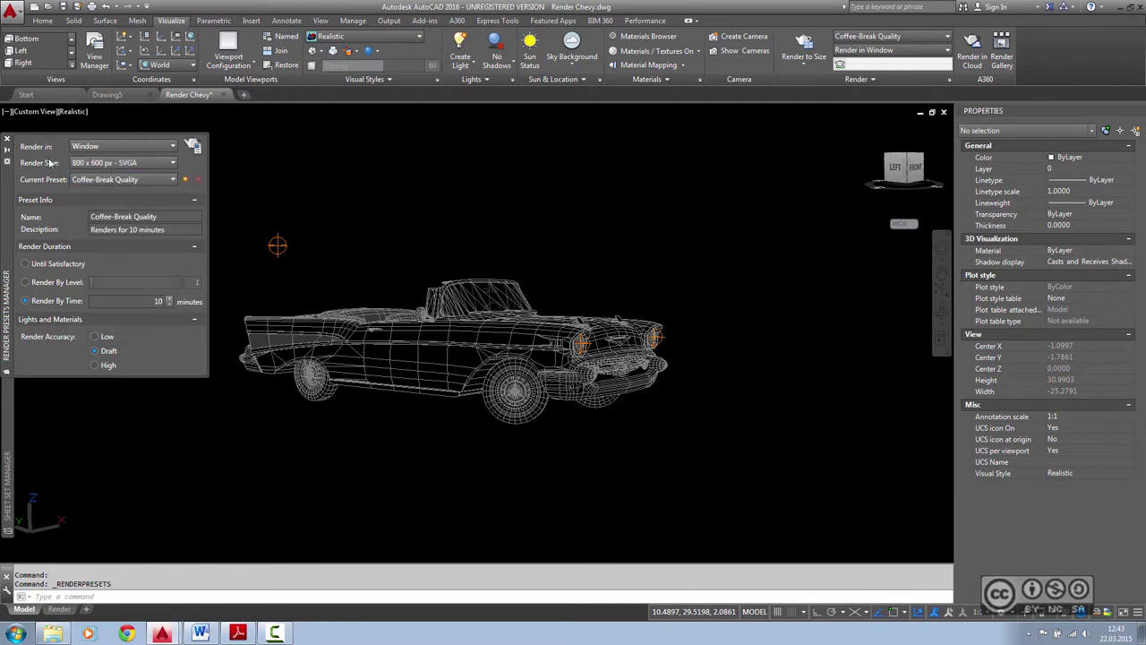
left_click(6, 139)
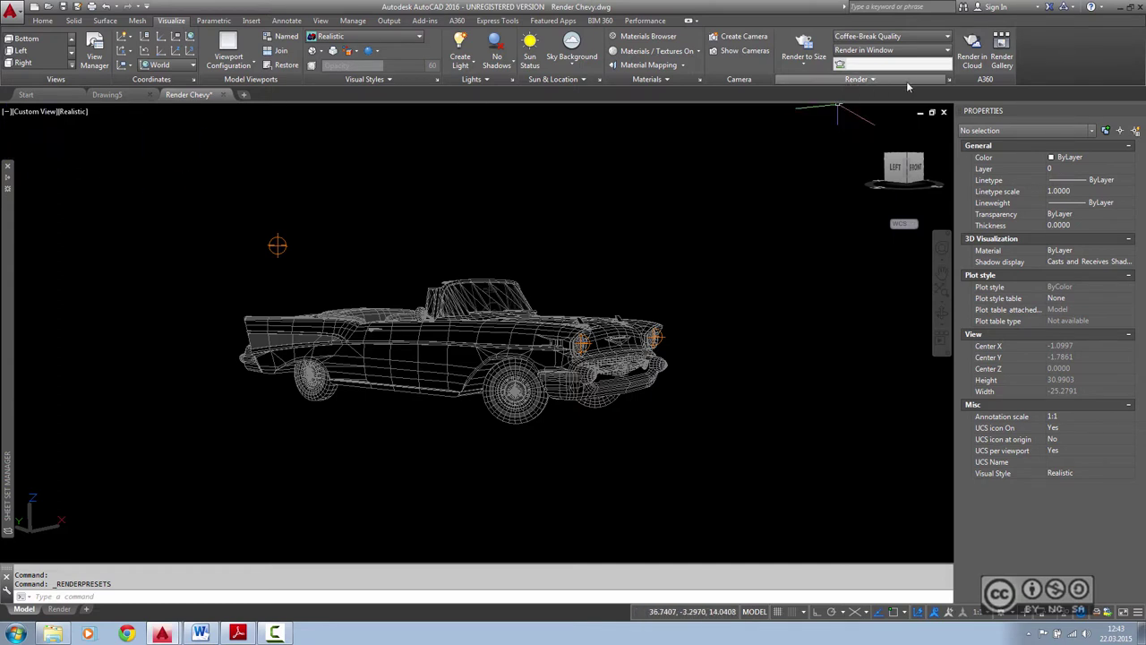
left_click(879, 85)
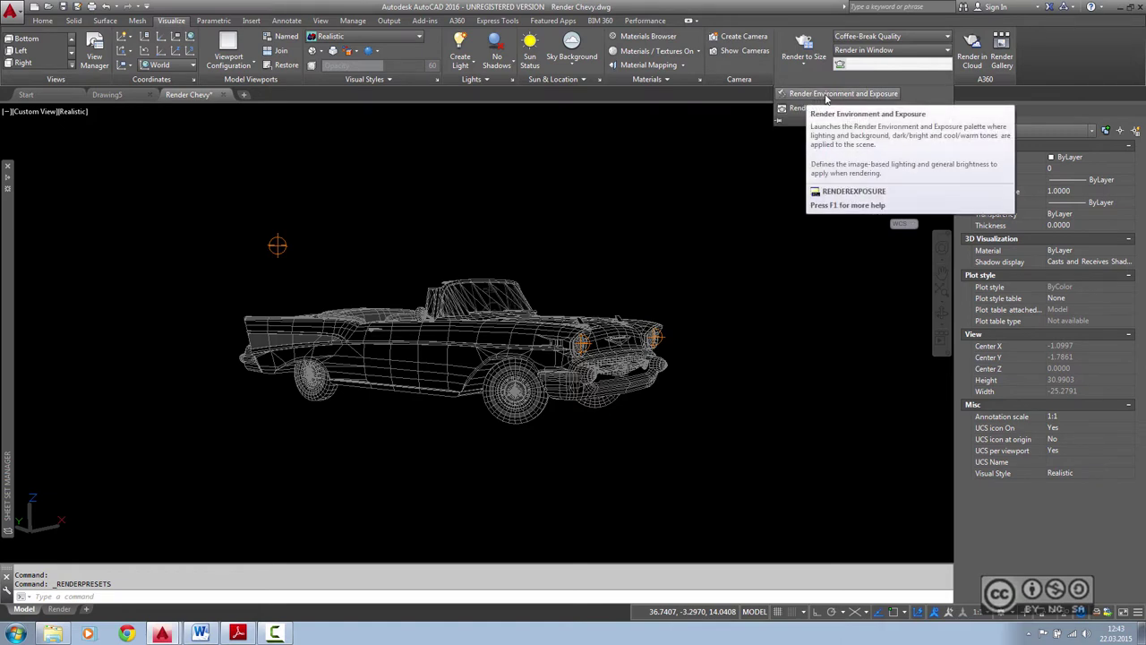
left_click(818, 95)
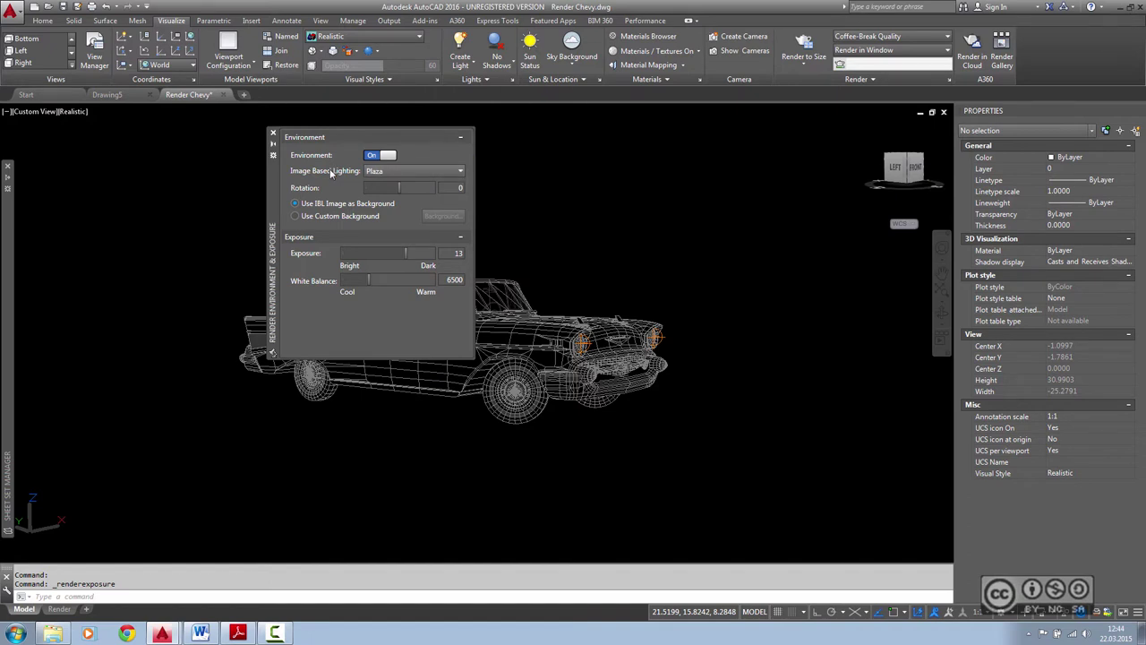
left_click(300, 217)
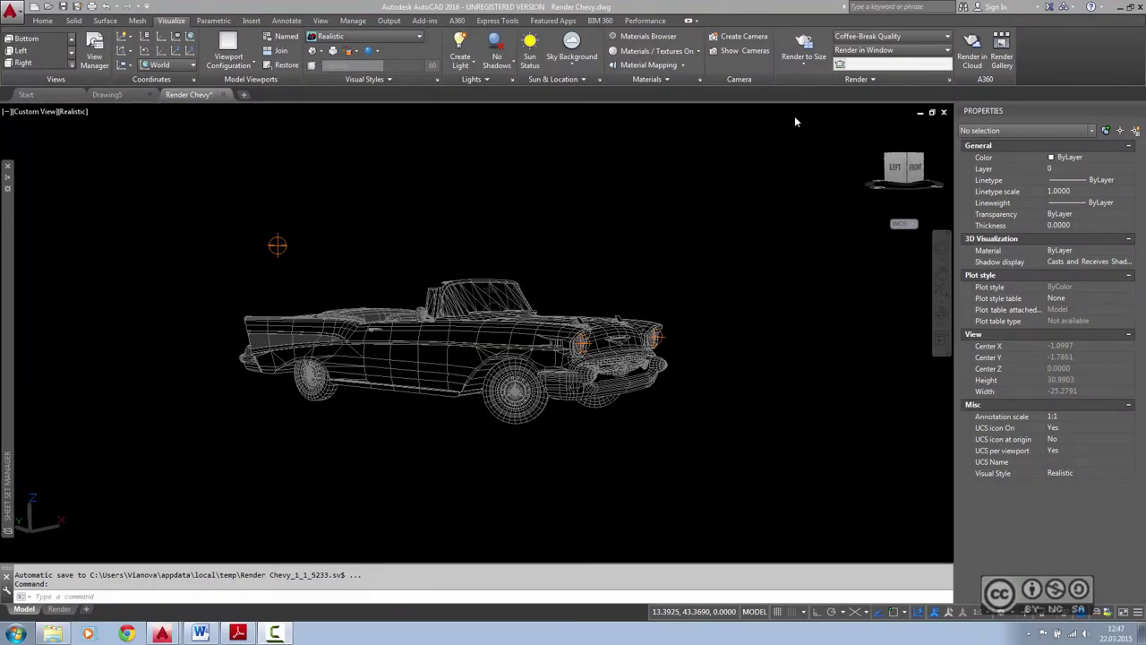
- Render the Chevy plaza scene, stop it at 15%, and expand the render history list
left_click(805, 42)
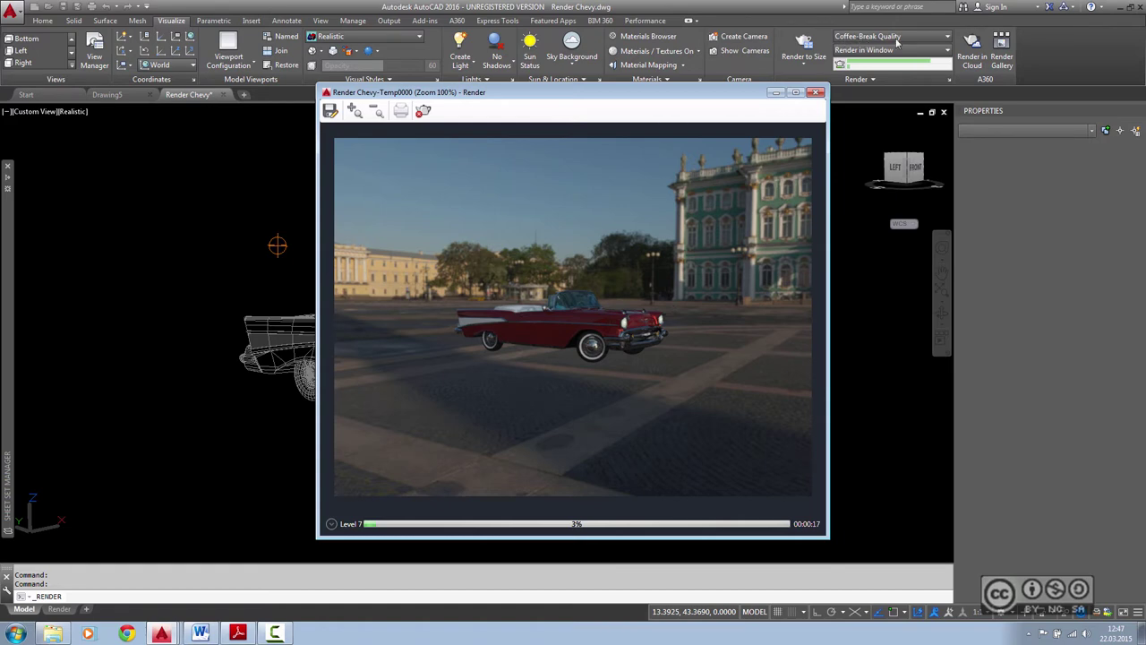
left_click_drag(582, 92, 275, 94)
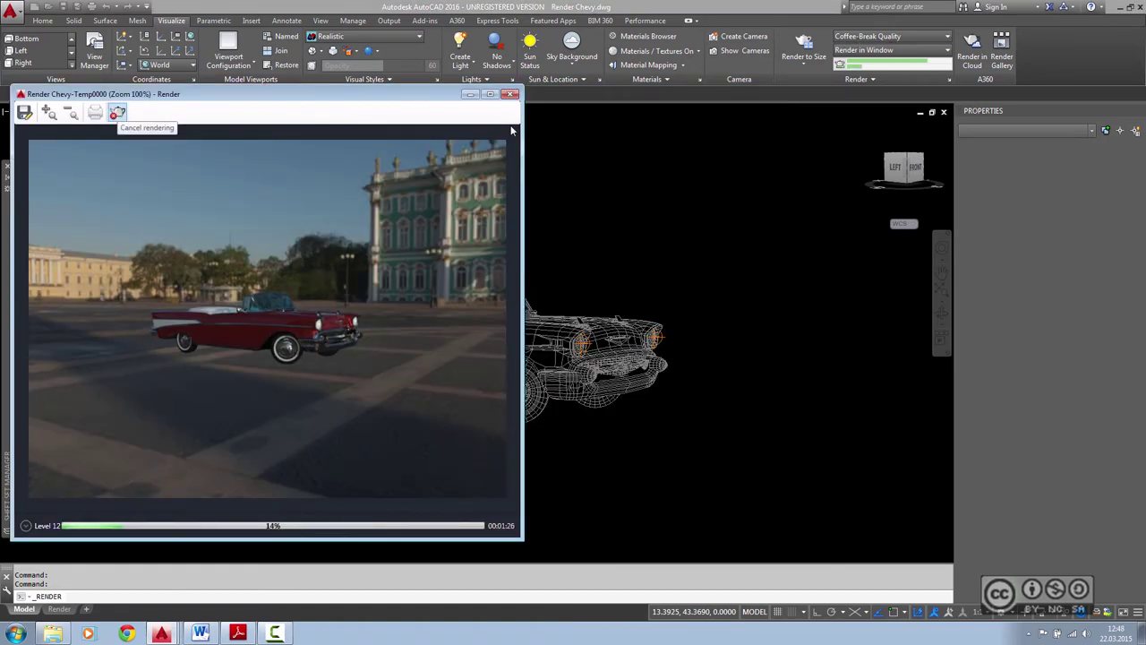
key("Escape")
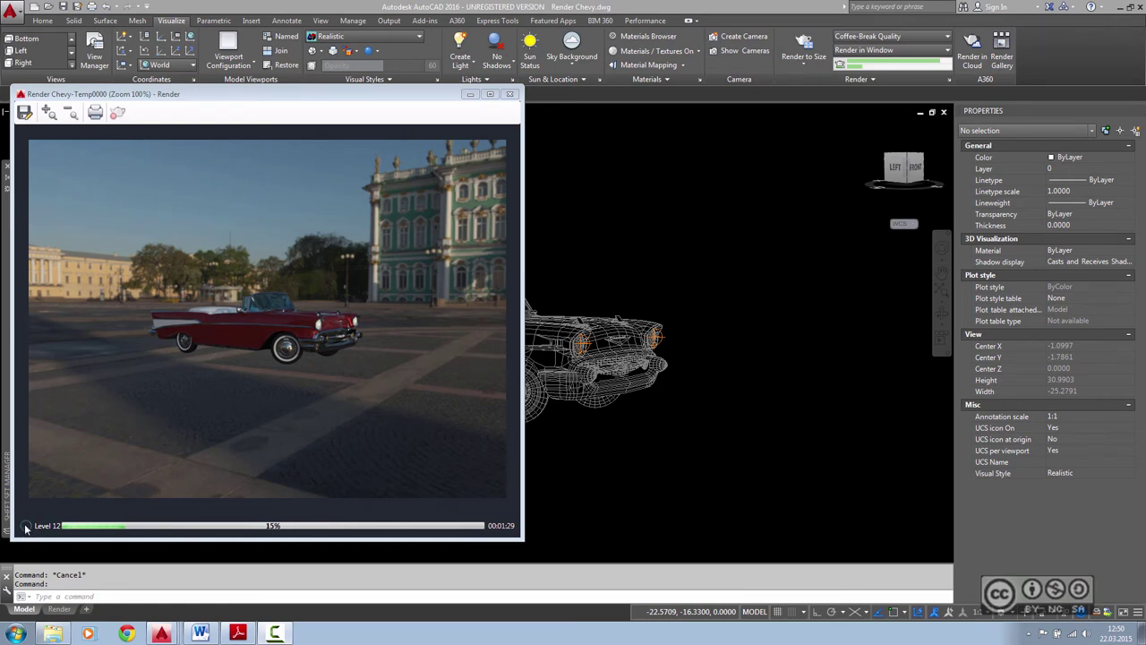
left_click_drag(27, 530, 248, 466)
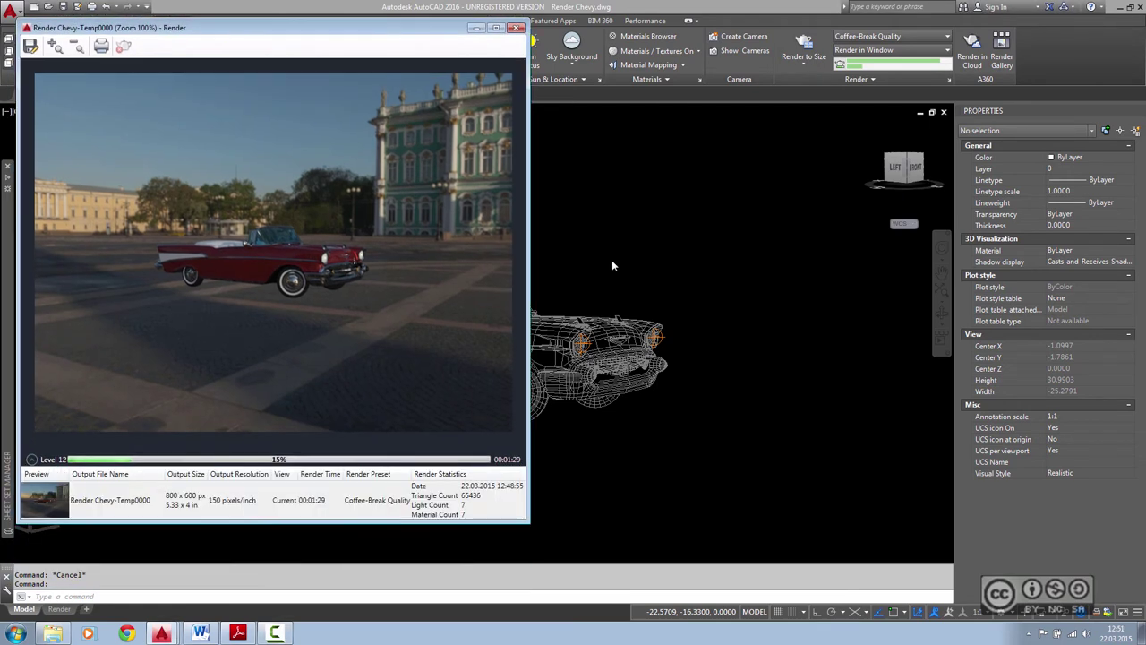
- Orbit the car to a front-left view and start a second render
left_click(614, 263)
right_click(630, 268, "shift")
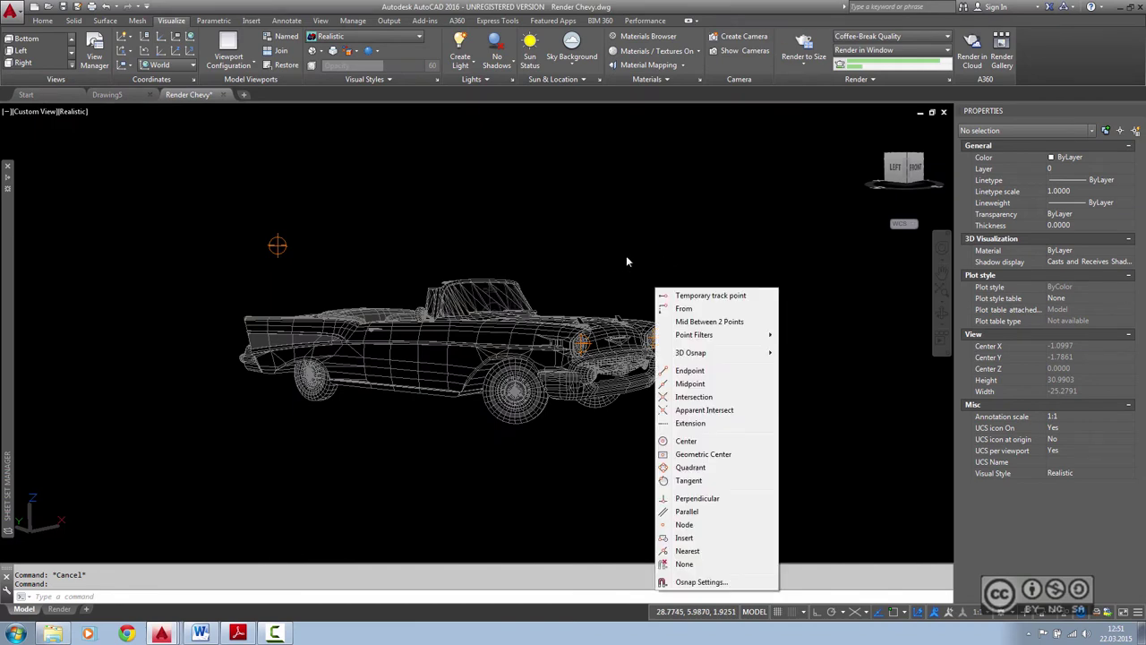
left_click(625, 261)
middle_click_drag(596, 299, 596, 344, "shift")
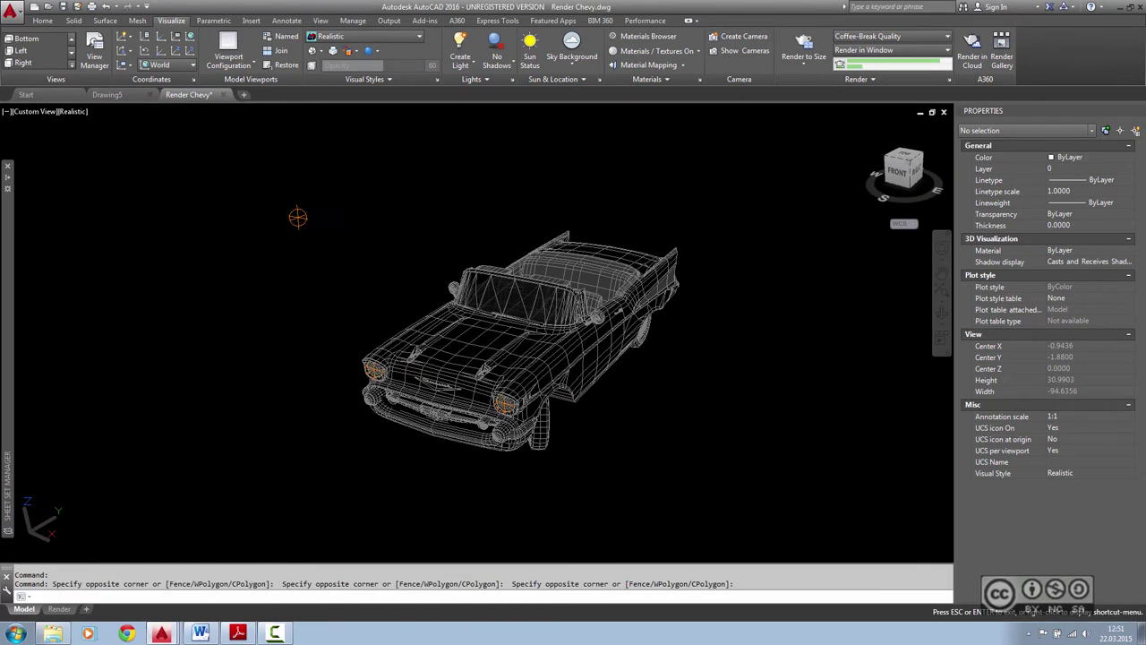
key("Return")
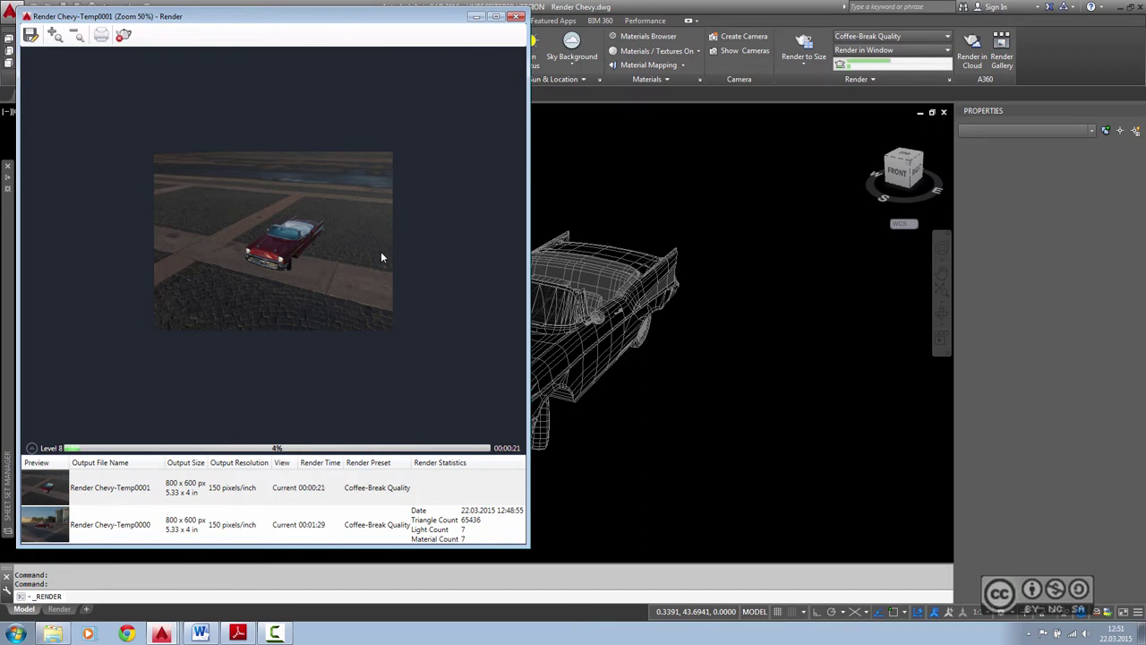
- View the render at 100%, abort it, and redisplay the first Temp0000 plaza render
left_click(54, 34)
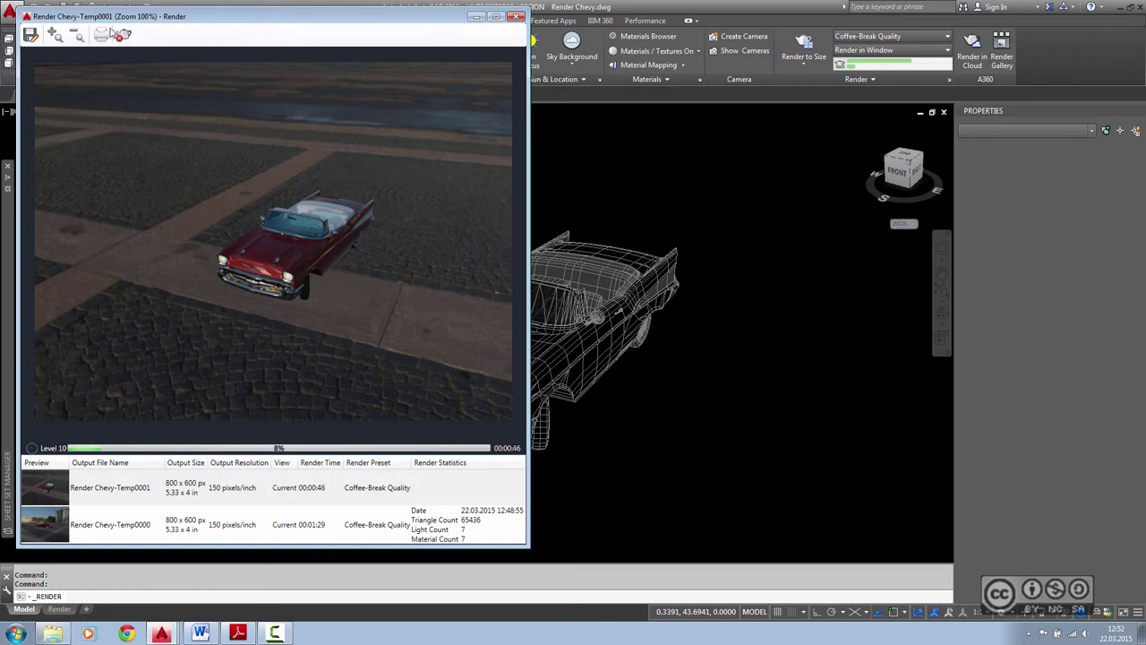
left_click(122, 38)
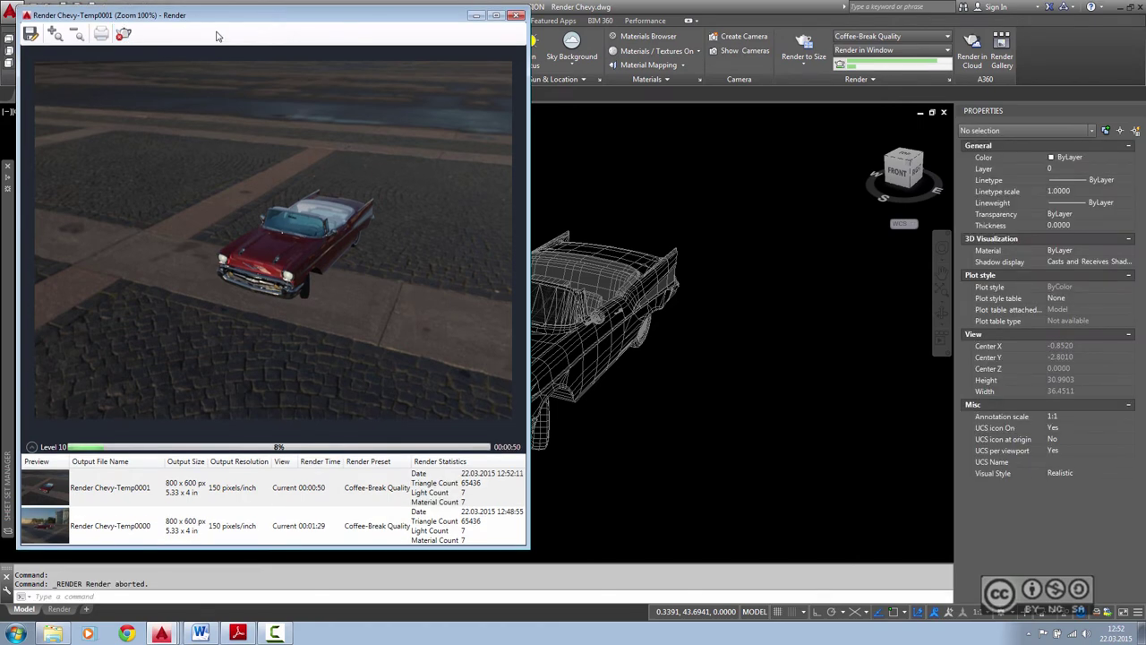
left_click(51, 534)
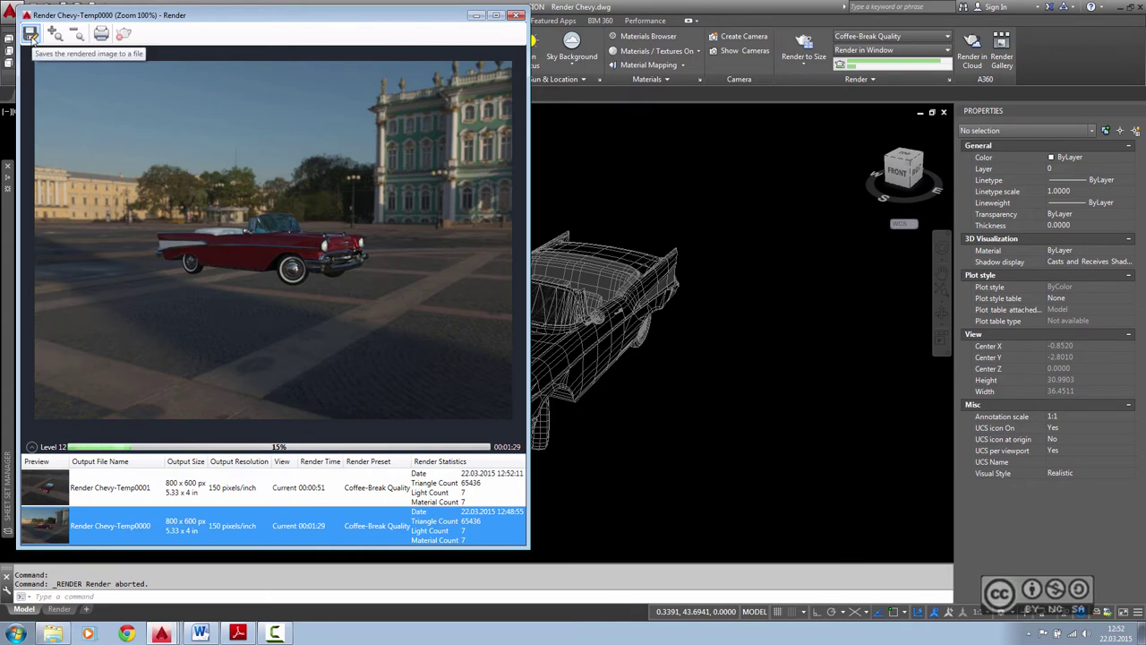
- Save the displayed render as the PNG image Render Chevy-Temp0000.png
left_click(31, 34)
left_click(650, 446)
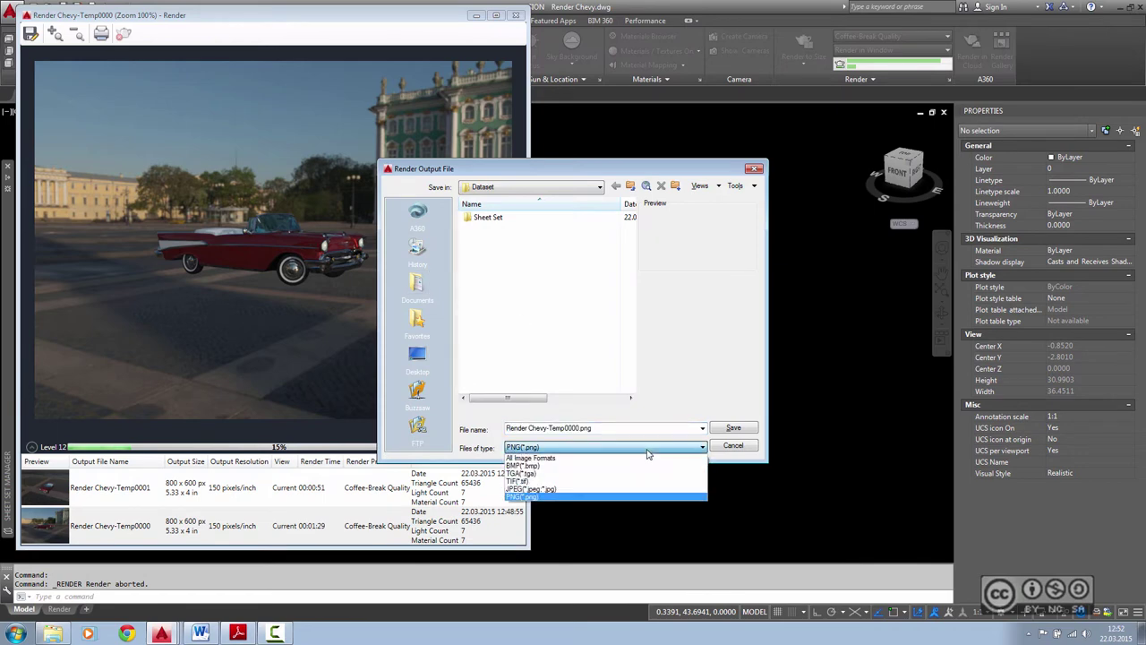
left_click(648, 495)
left_click(733, 427)
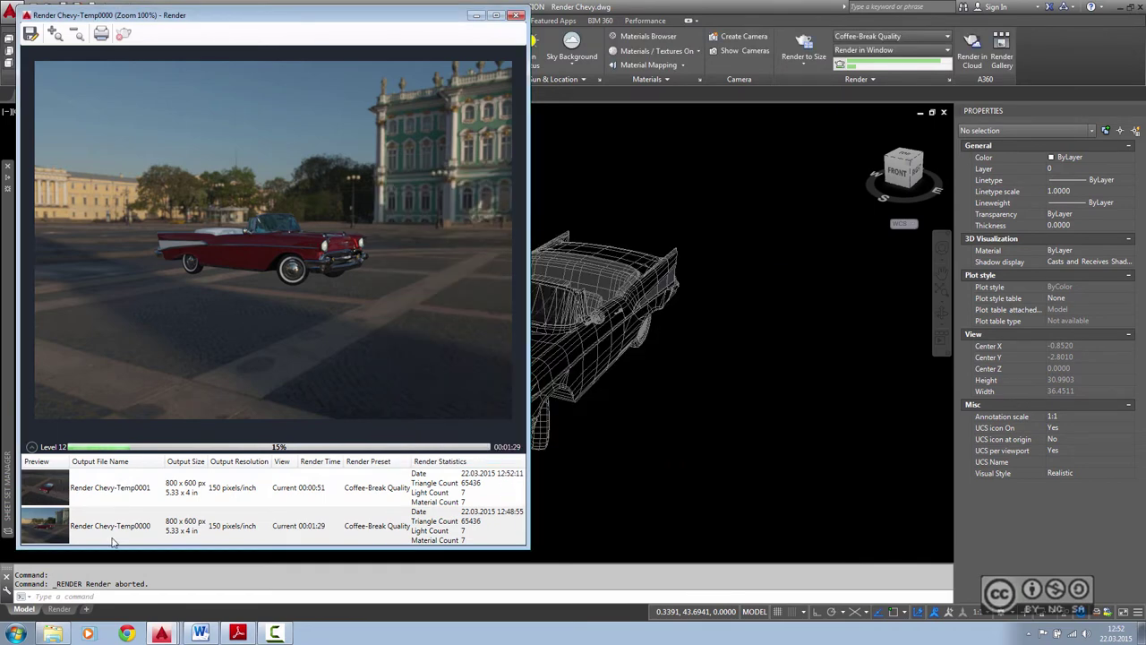
right_click(111, 522)
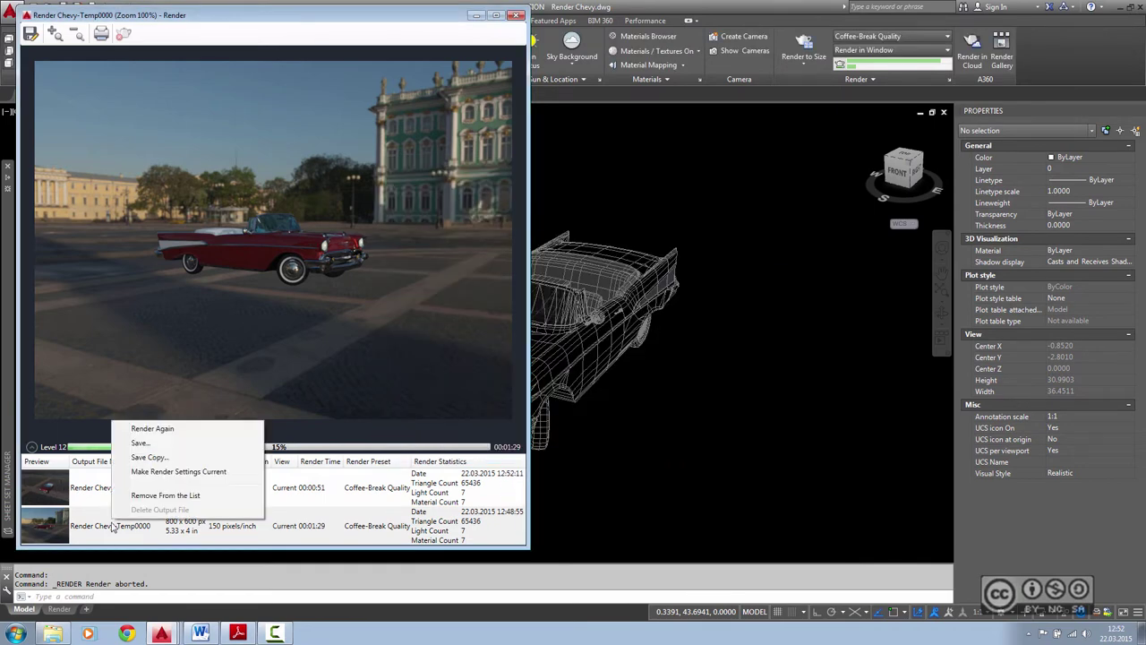
left_click(178, 461)
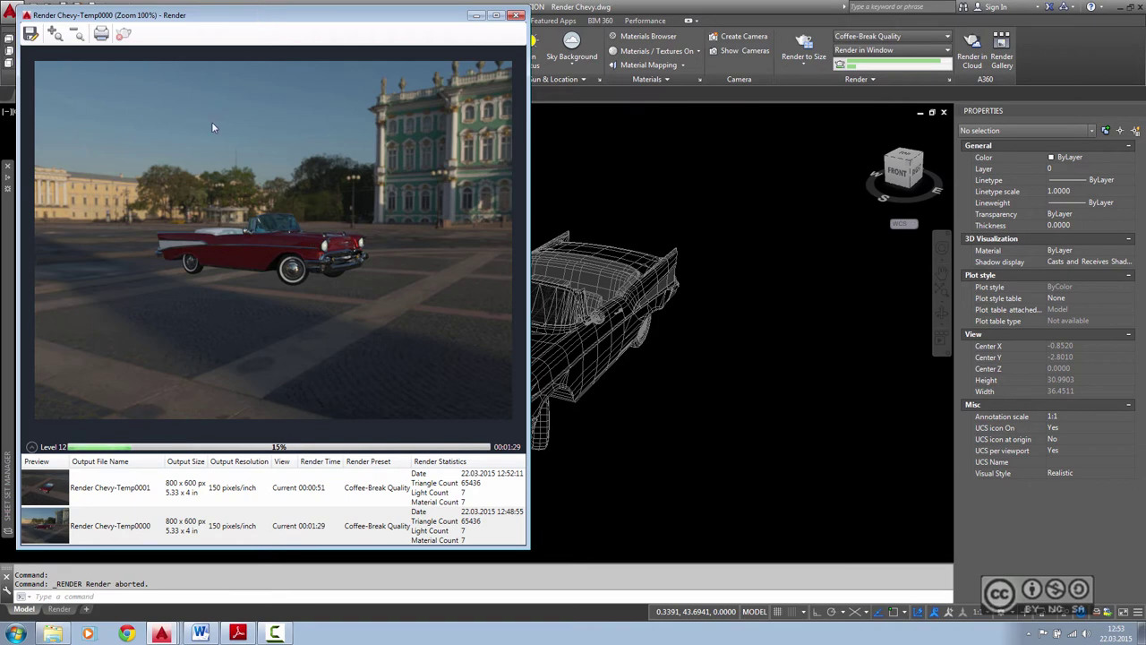
- Close the render result window and bring up the Render Environment and Exposure settings
left_click(517, 15)
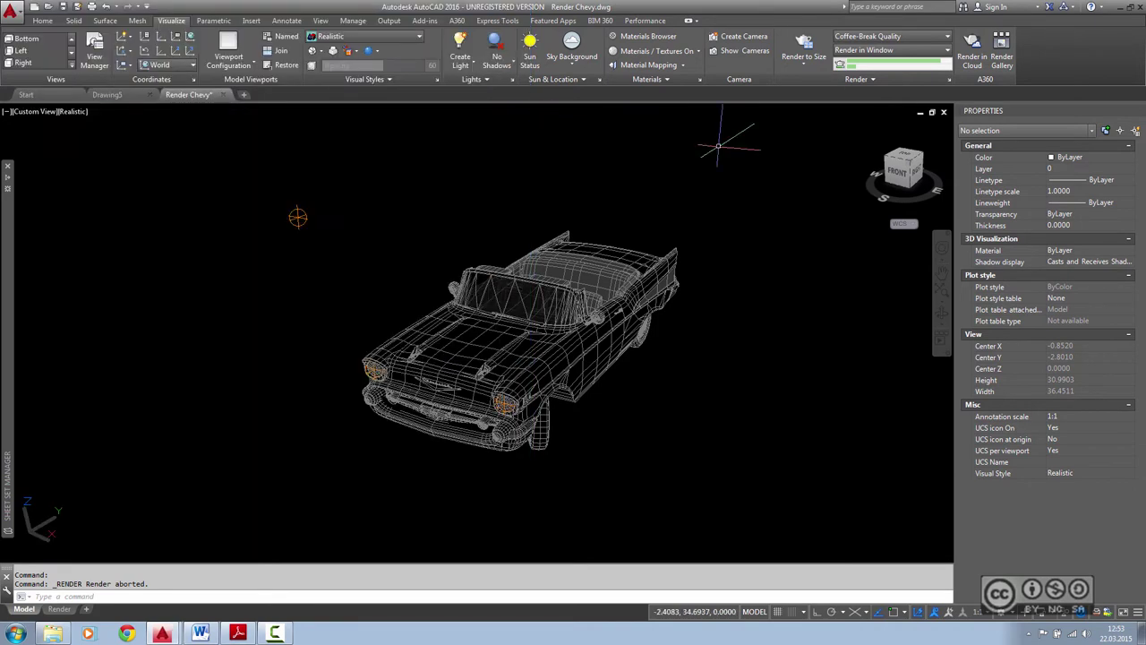
left_click(856, 79)
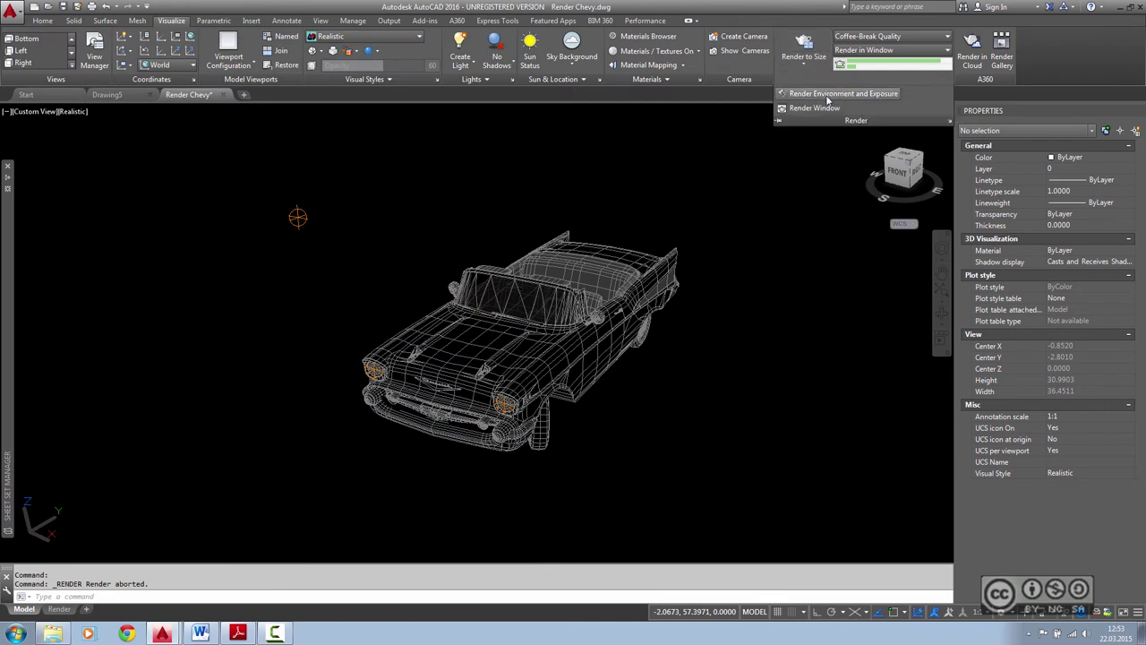
left_click(846, 94)
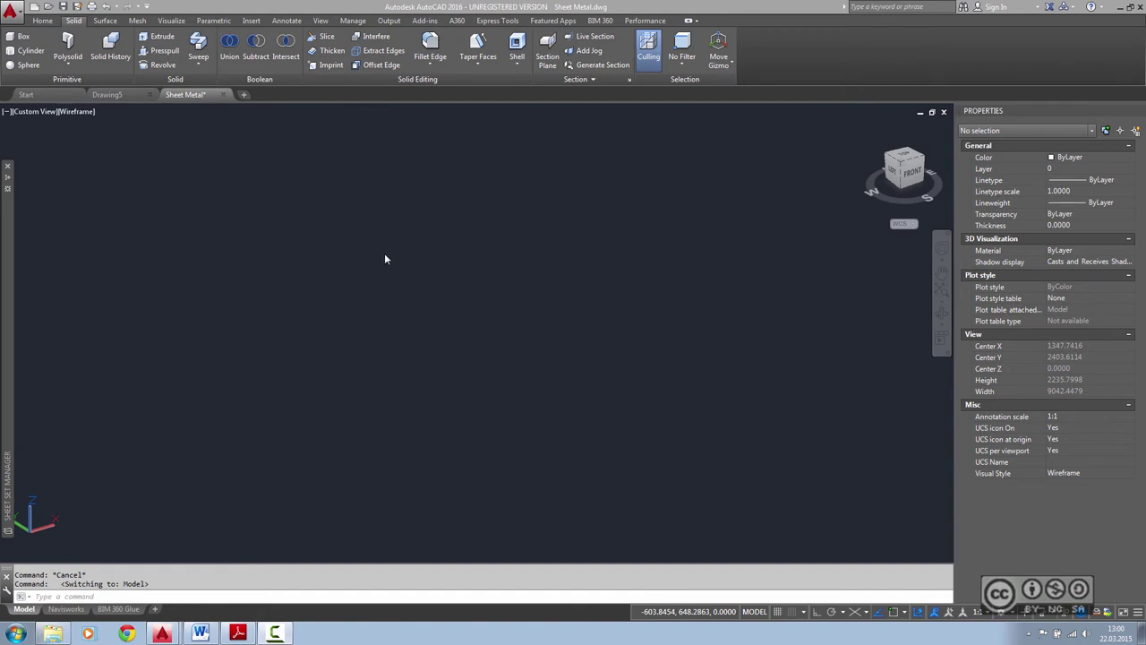
- Attach the Navisworks model Steuart Tower Arch.nwd at 0,0,0 with scale 1
left_click(251, 22)
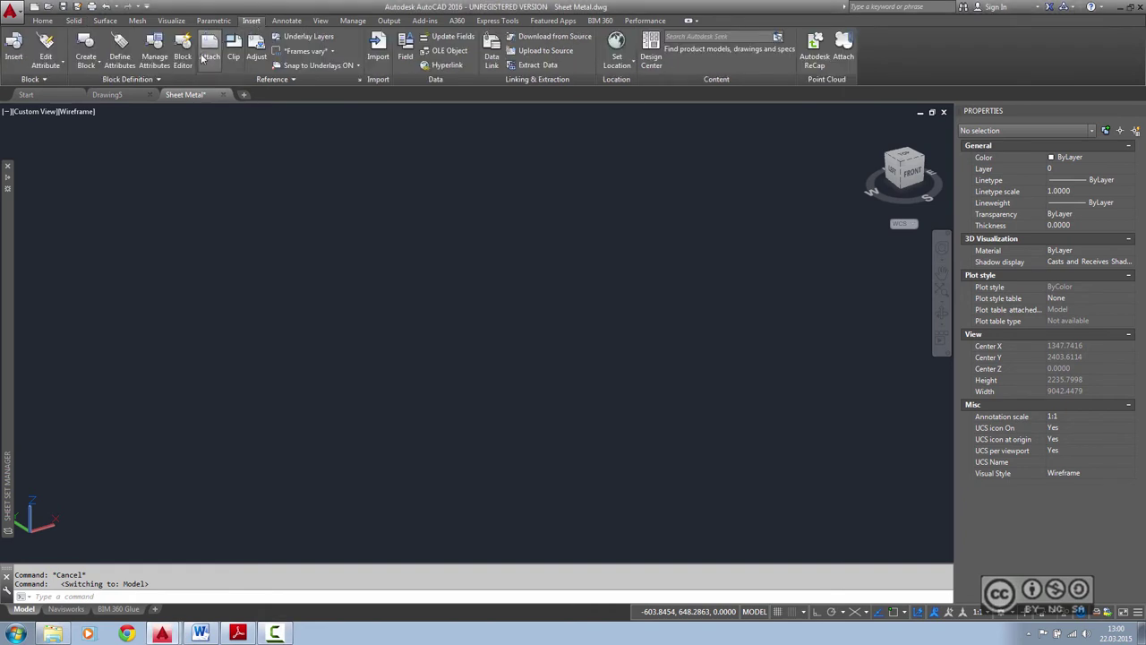
left_click(210, 45)
left_click(555, 448)
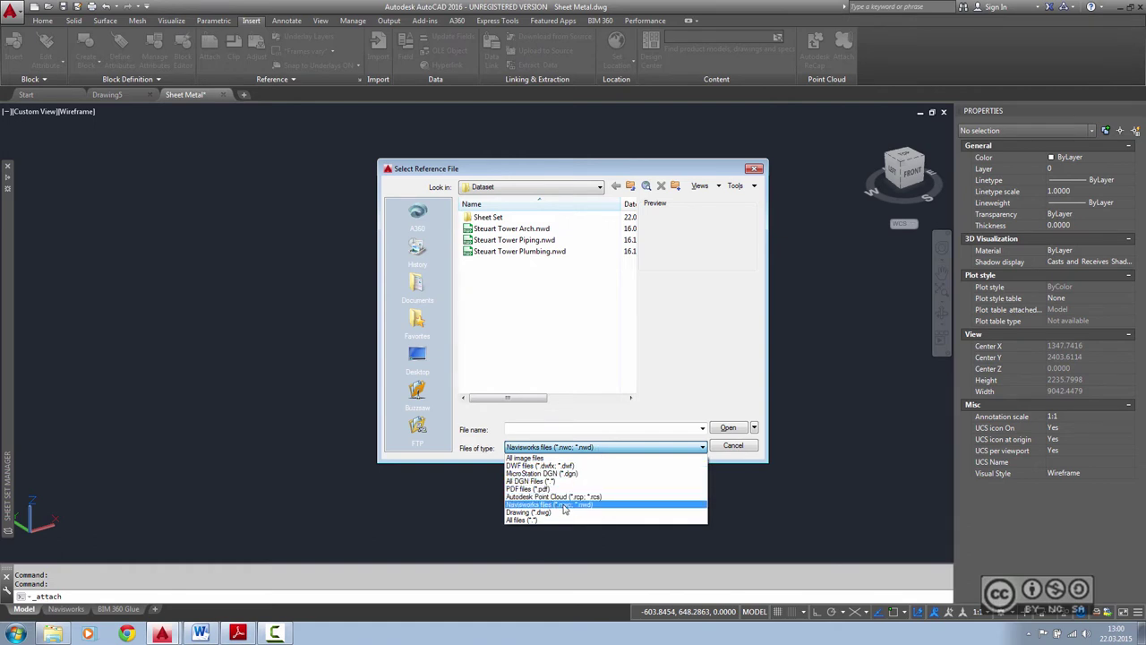
left_click(489, 451)
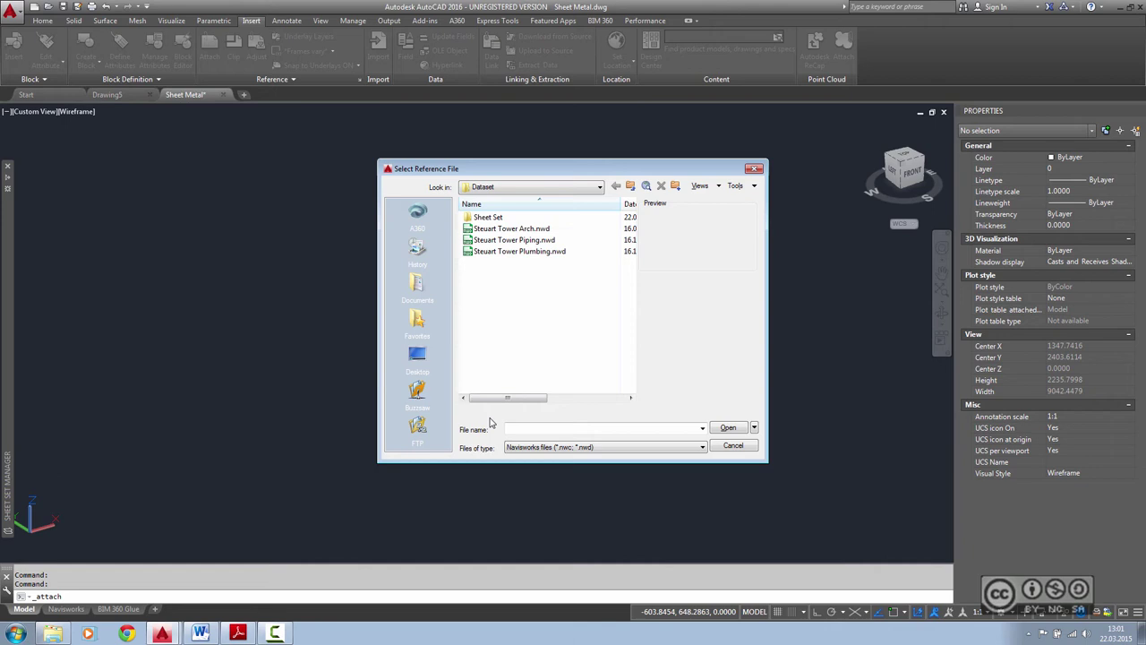
left_click(537, 230)
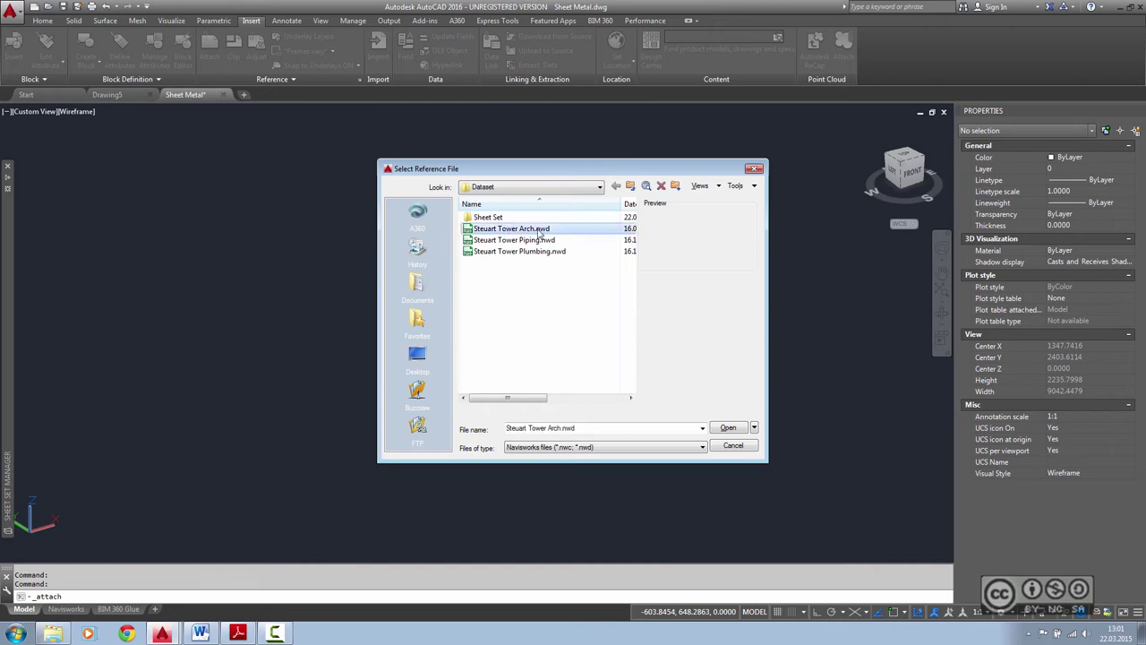
left_click(729, 429)
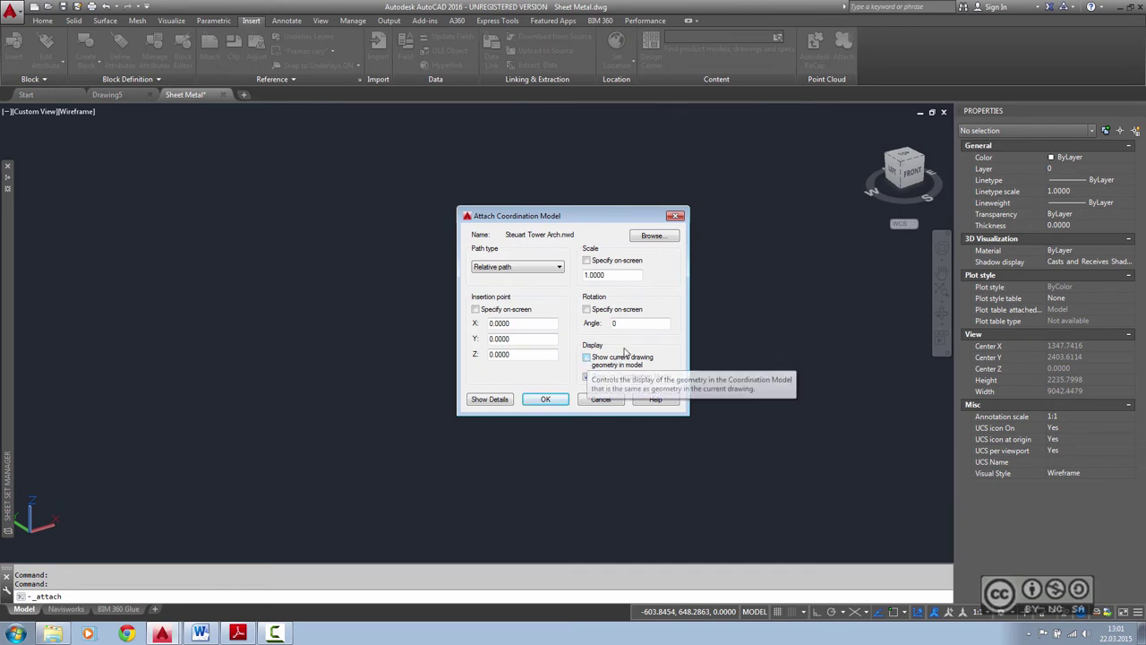
left_click(544, 404)
left_click(547, 408)
- Orbit to a back-left view and select the attached coordination model to inspect it
left_click(349, 246)
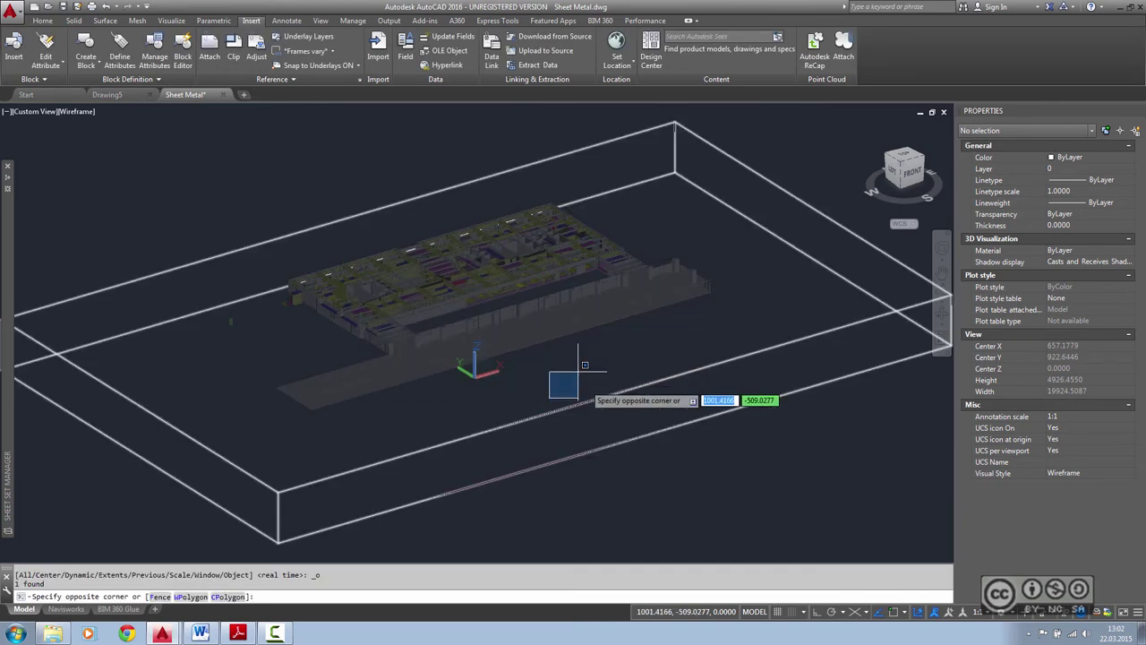
left_click(590, 387)
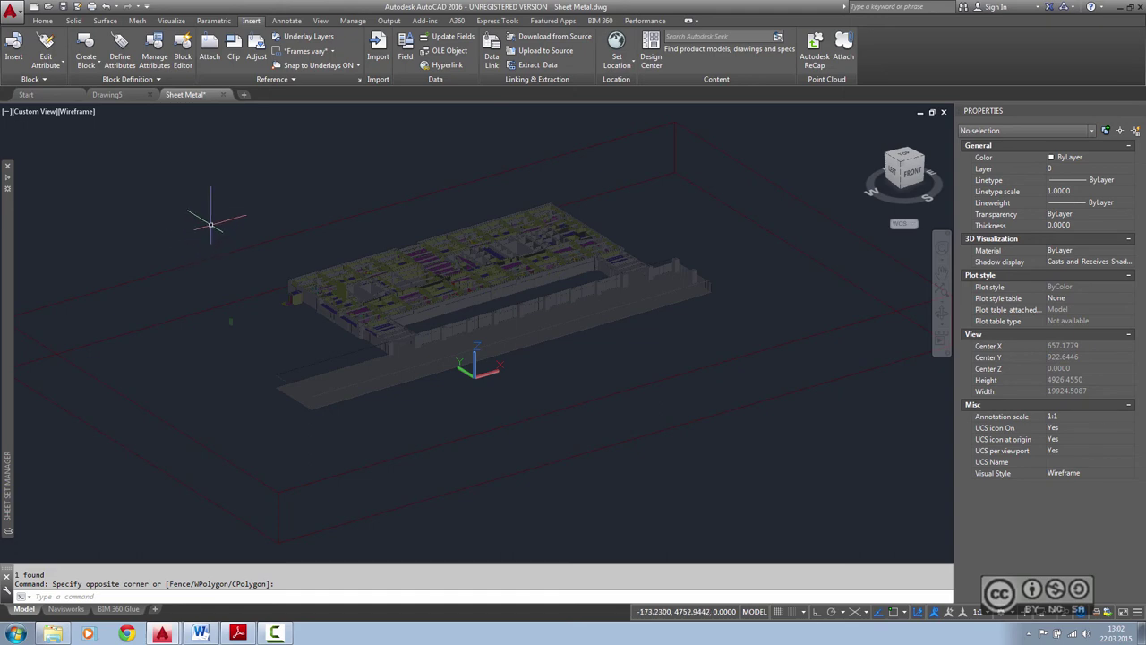
middle_click_drag(210, 224, 550, 205, "shift")
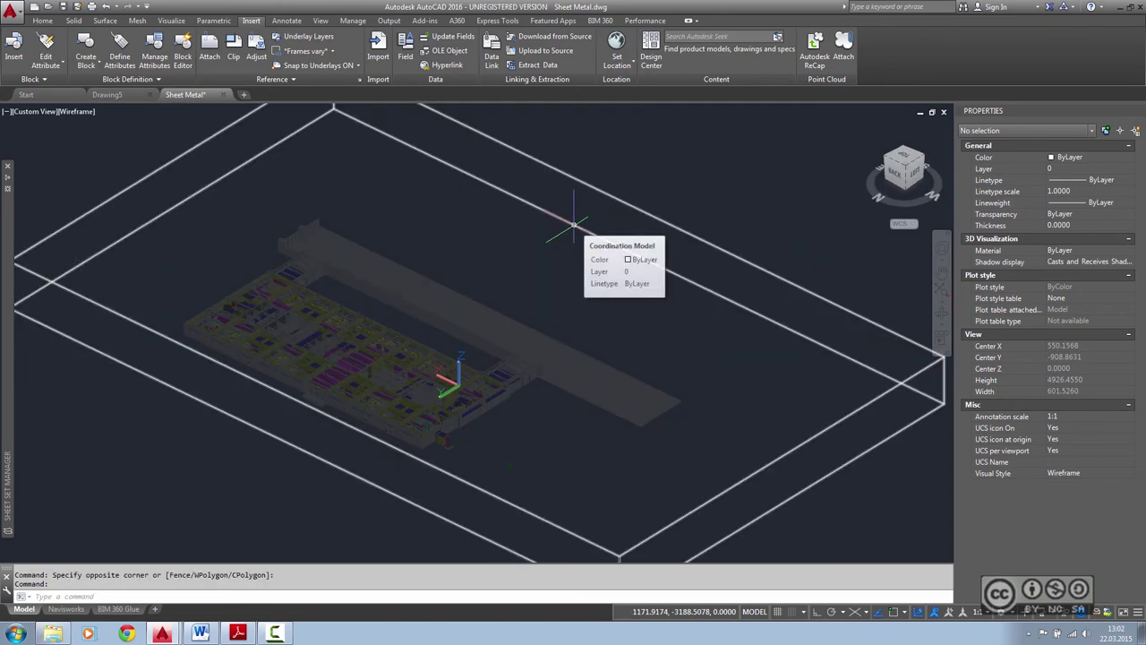
left_click(573, 222)
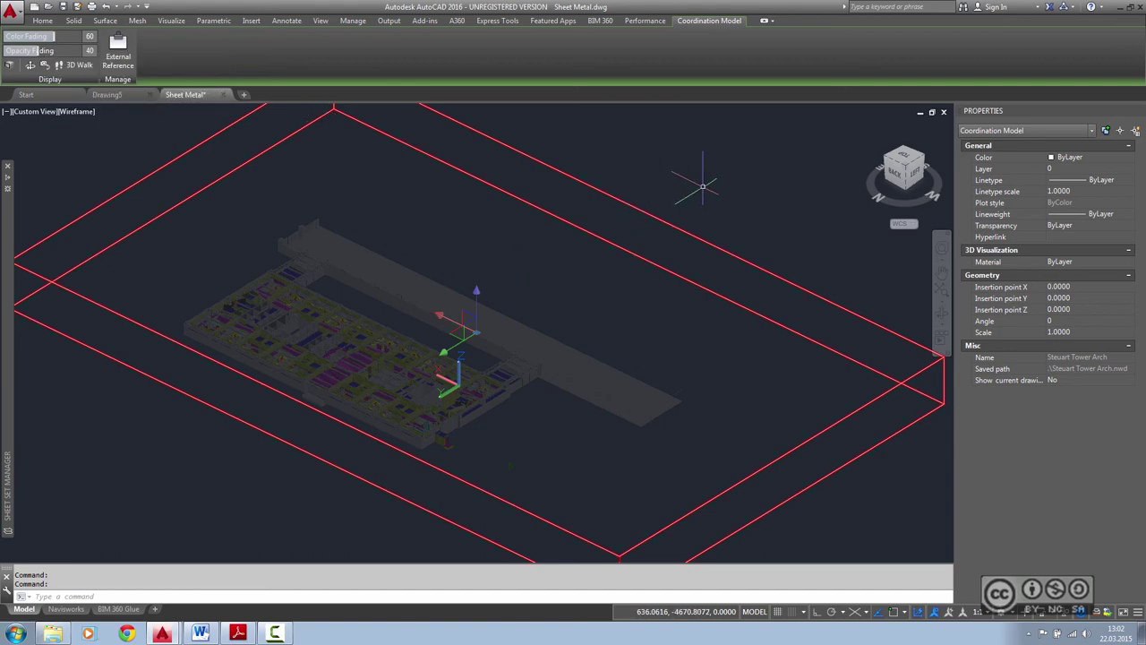
key("Escape")
- Pan and zoom to bring the building's floor plate closer
middle_click_drag(544, 261, 667, 244)
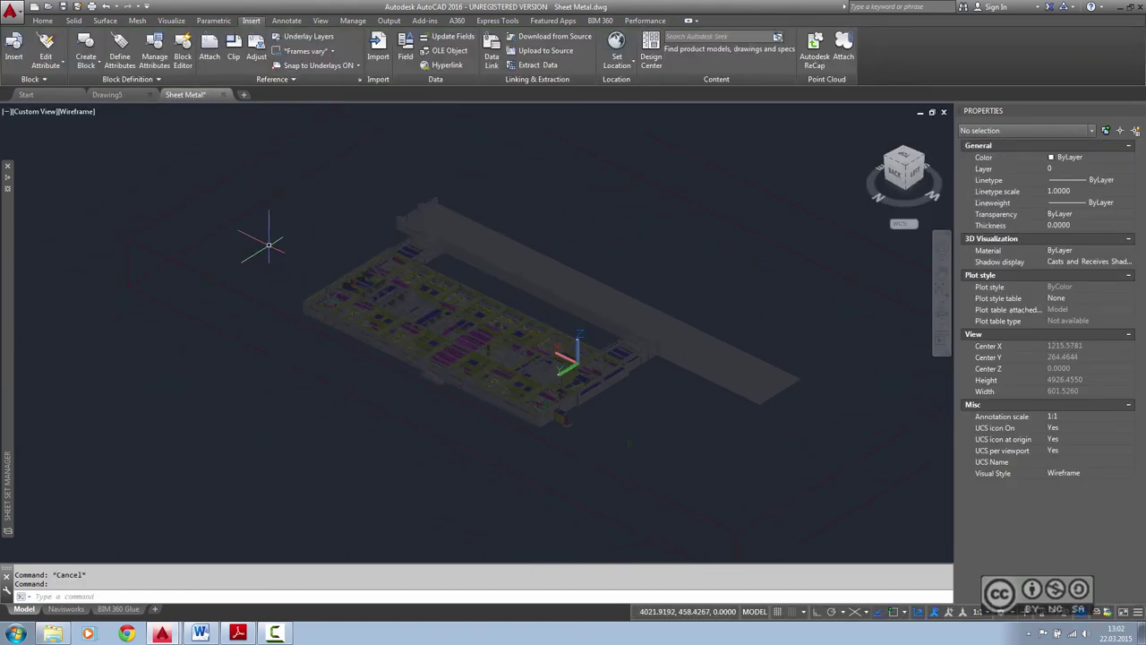
scroll(269, 243, "up", 3)
left_click(42, 21)
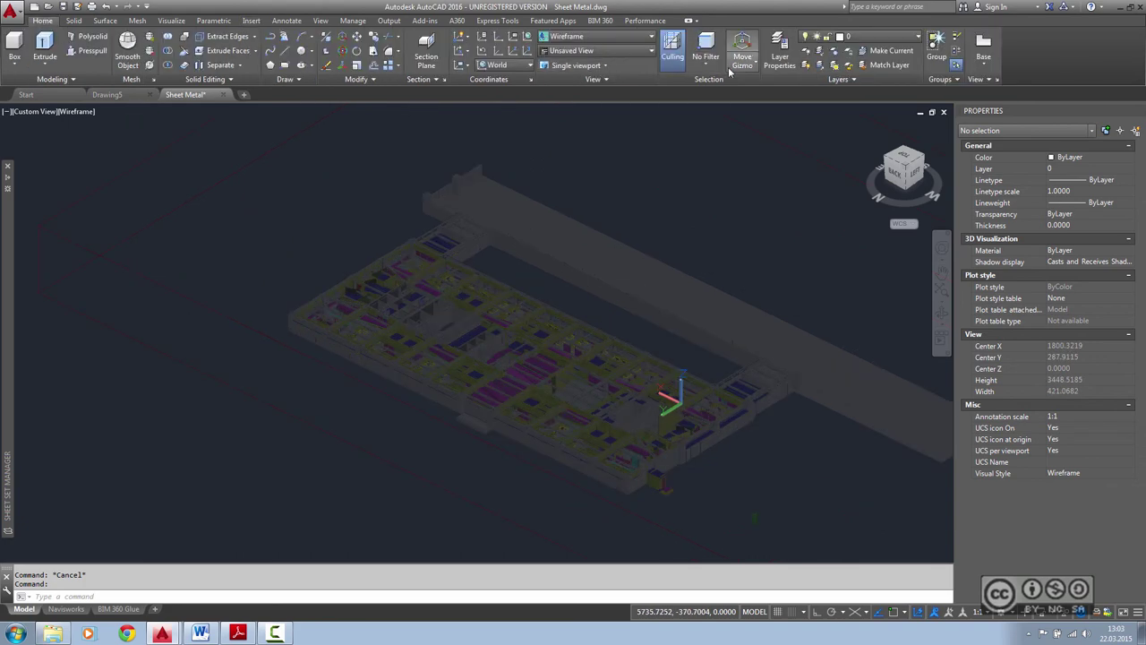
- Select all layers in Layer Properties so the duct layers show in the model
left_click(779, 56)
left_click(167, 96)
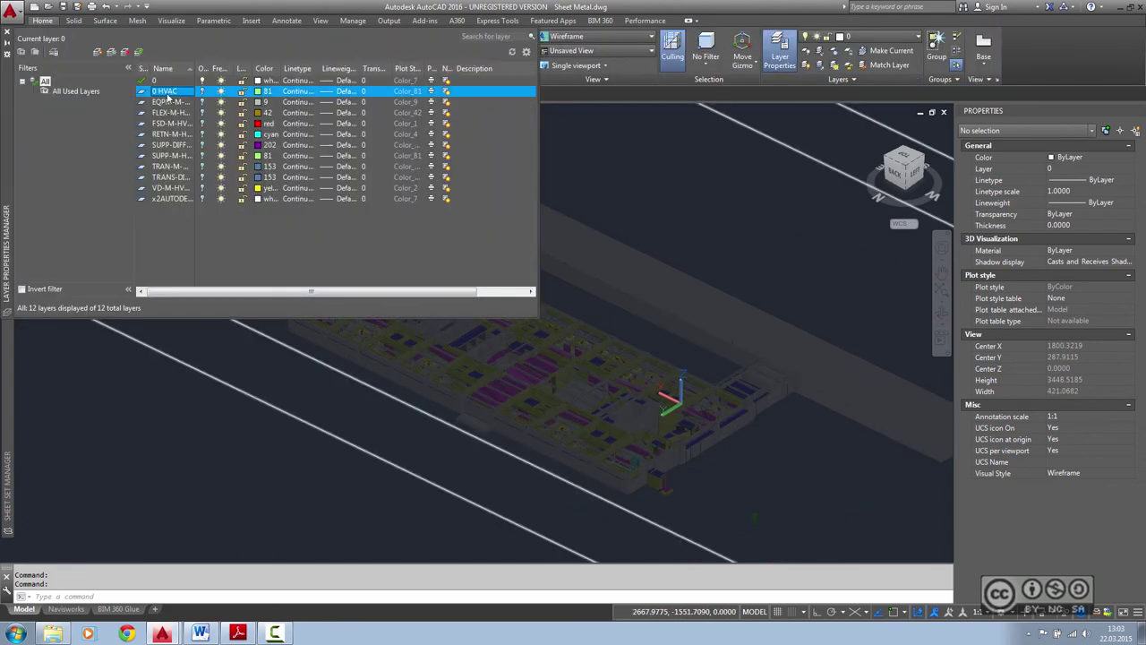
left_click(168, 196, "shift")
left_click(203, 92)
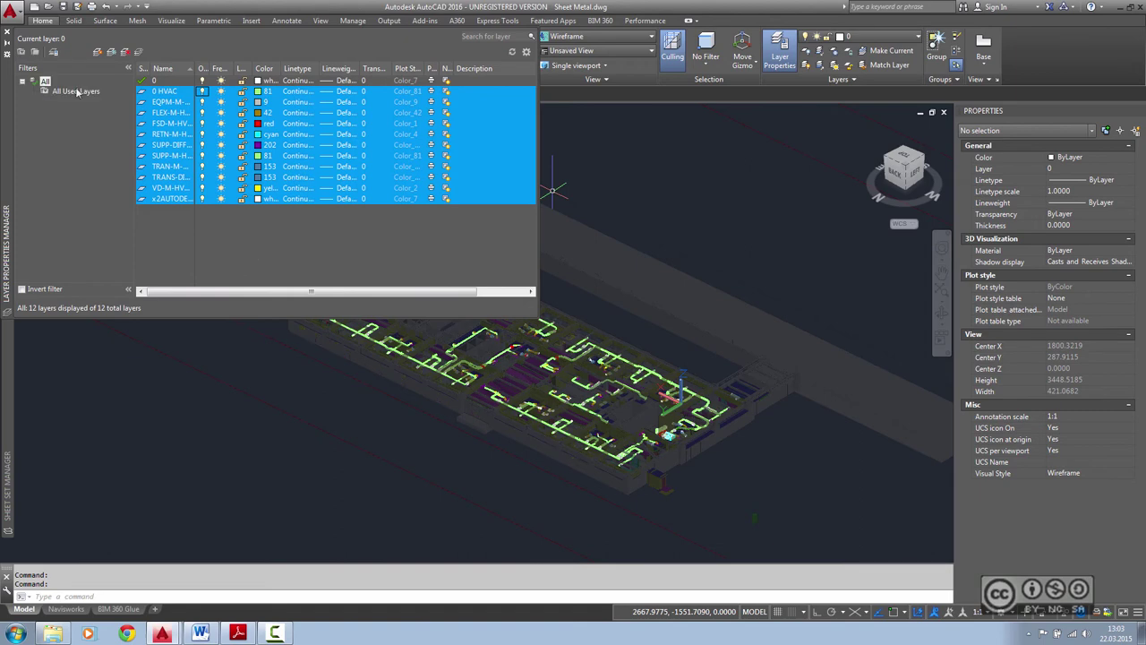
- Zoom and pan toward the ducts, then restore the saved Duct view
scroll(388, 395, "up", 1)
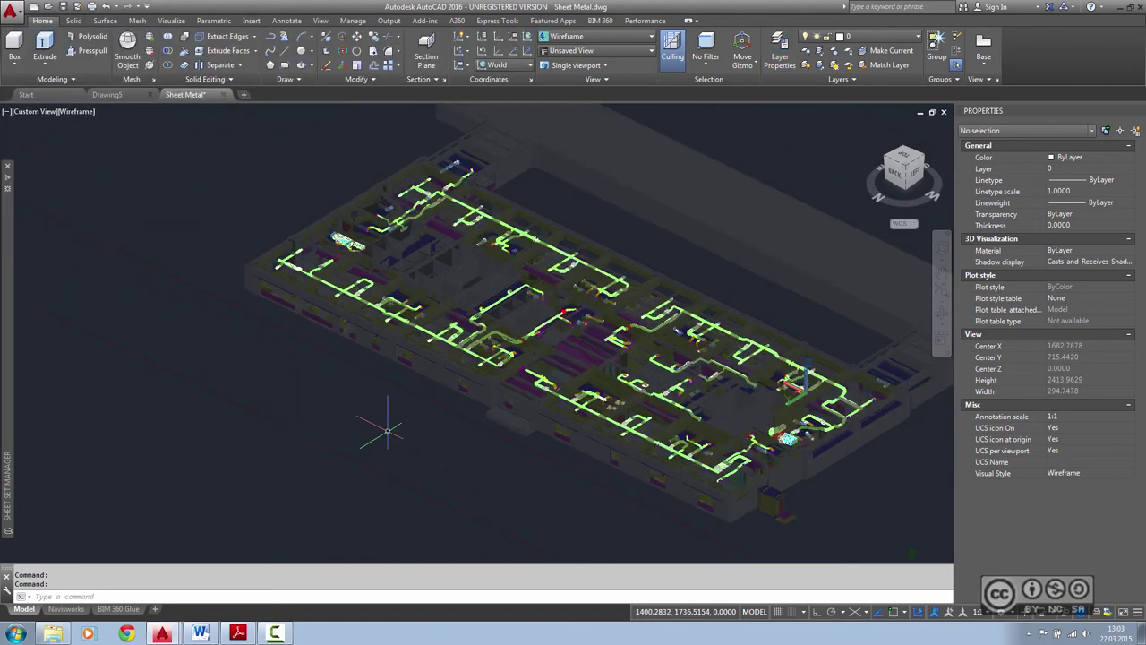
scroll(393, 385, "up", 2)
middle_click_drag(417, 354, 269, 382)
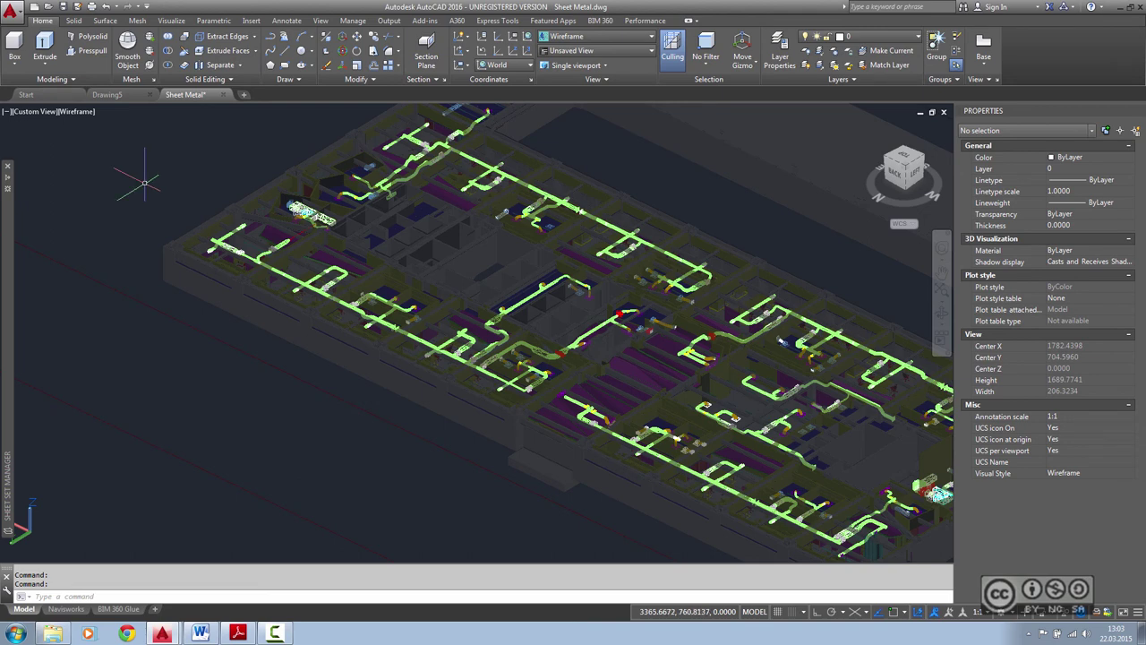
left_click(171, 21)
left_click(21, 39)
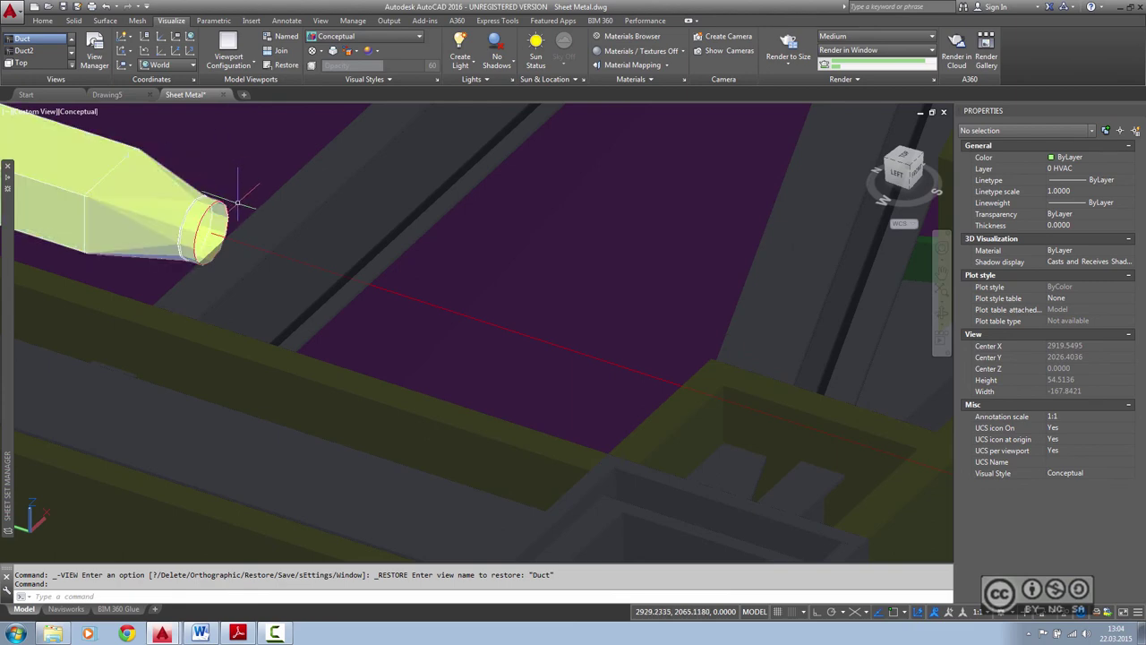
- Sweep the duct's end circle along the red path line to form a new round duct
left_click(73, 21)
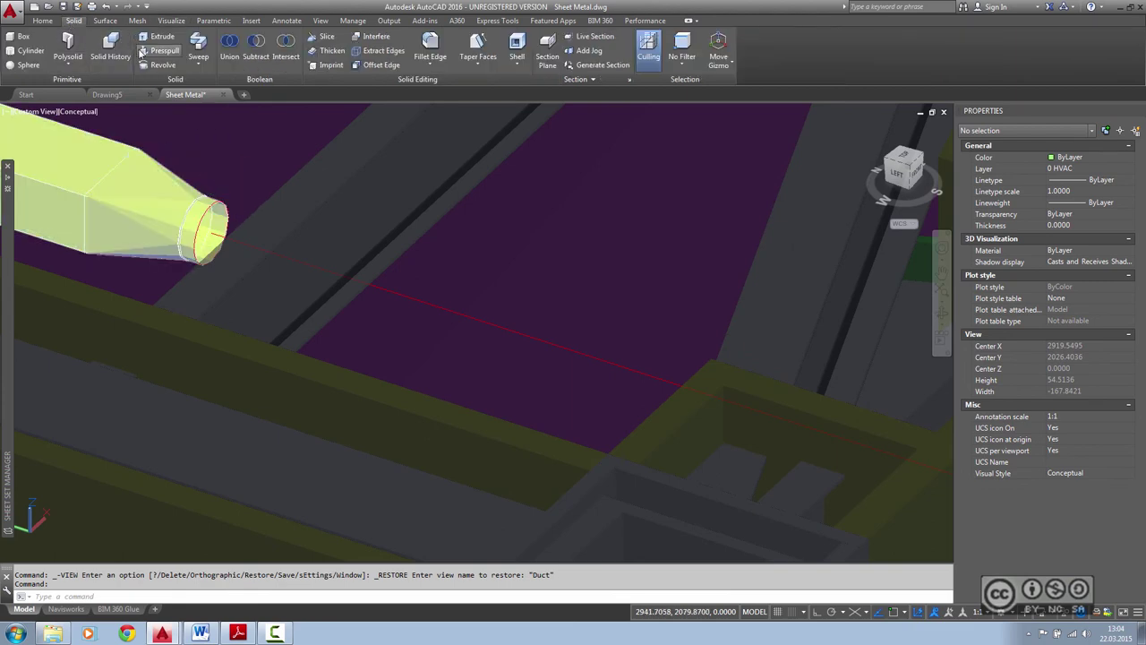
left_click(200, 43)
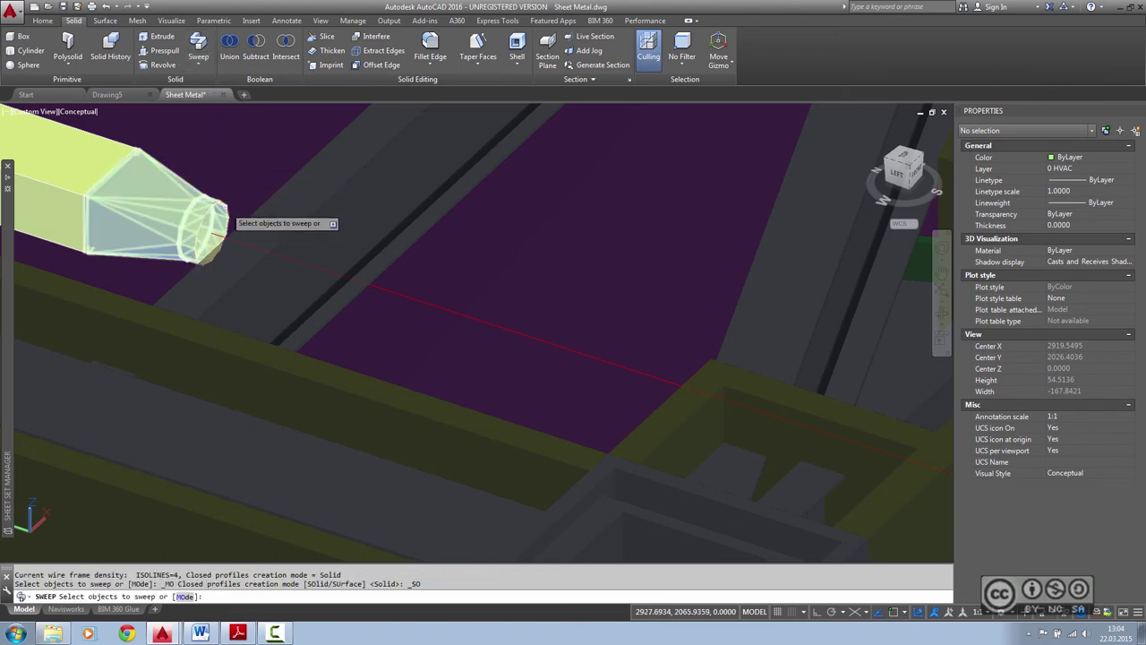
left_click(227, 207)
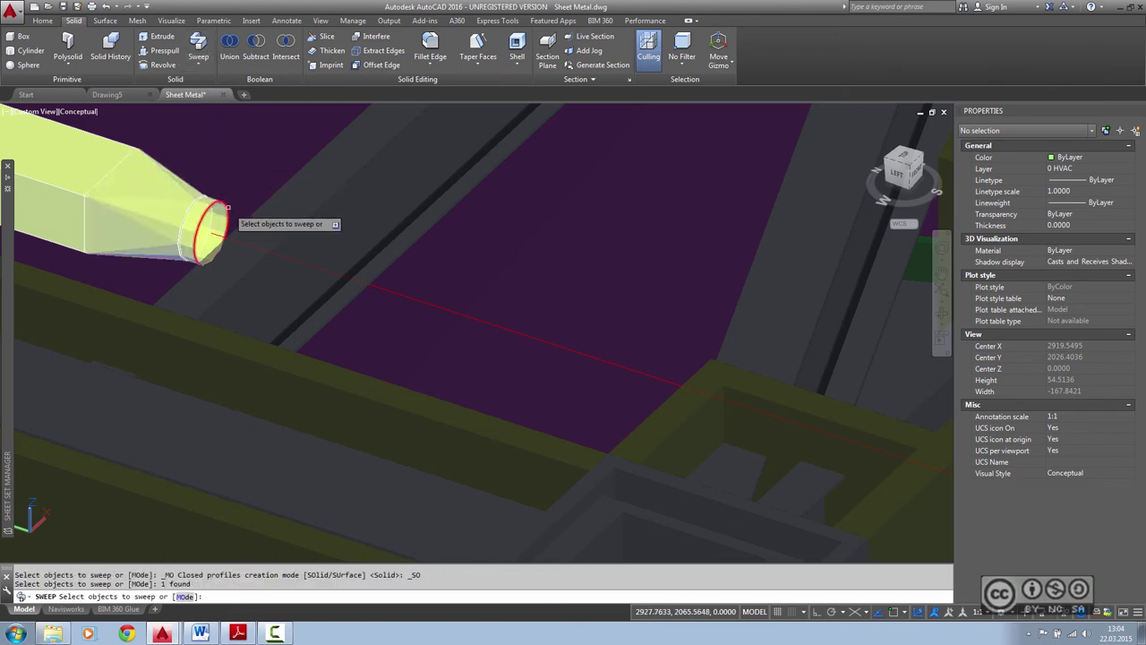
key("Return")
left_click(457, 311)
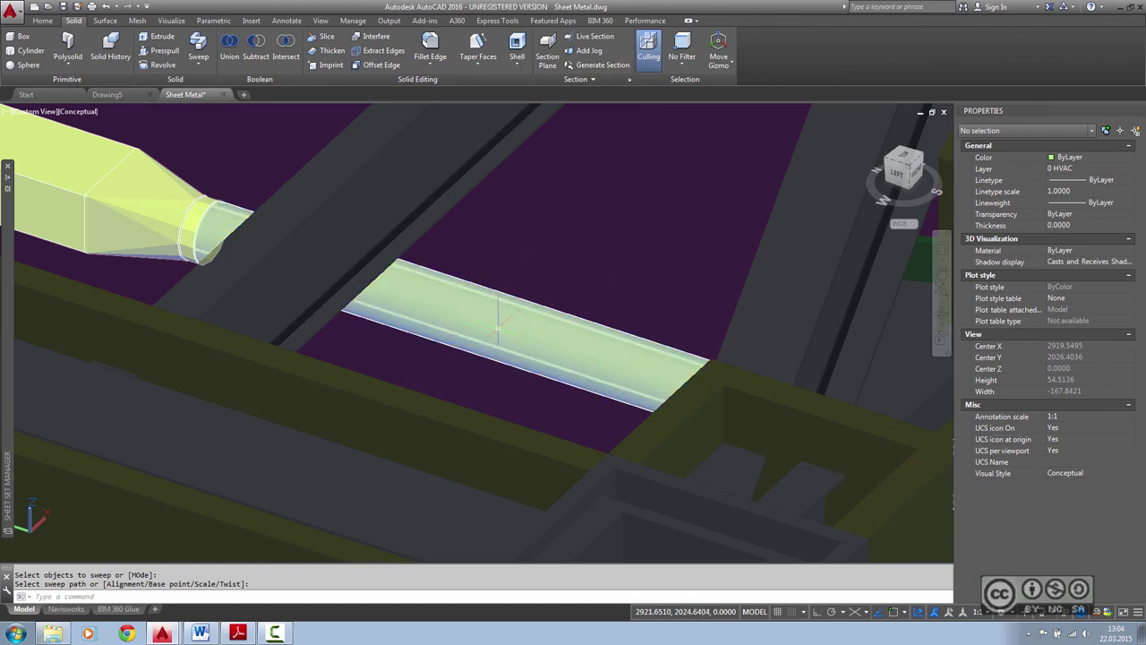
- Orbit, pan and zoom out to see the whole duct network in the building
middle_click_drag(548, 332, 404, 365, "shift")
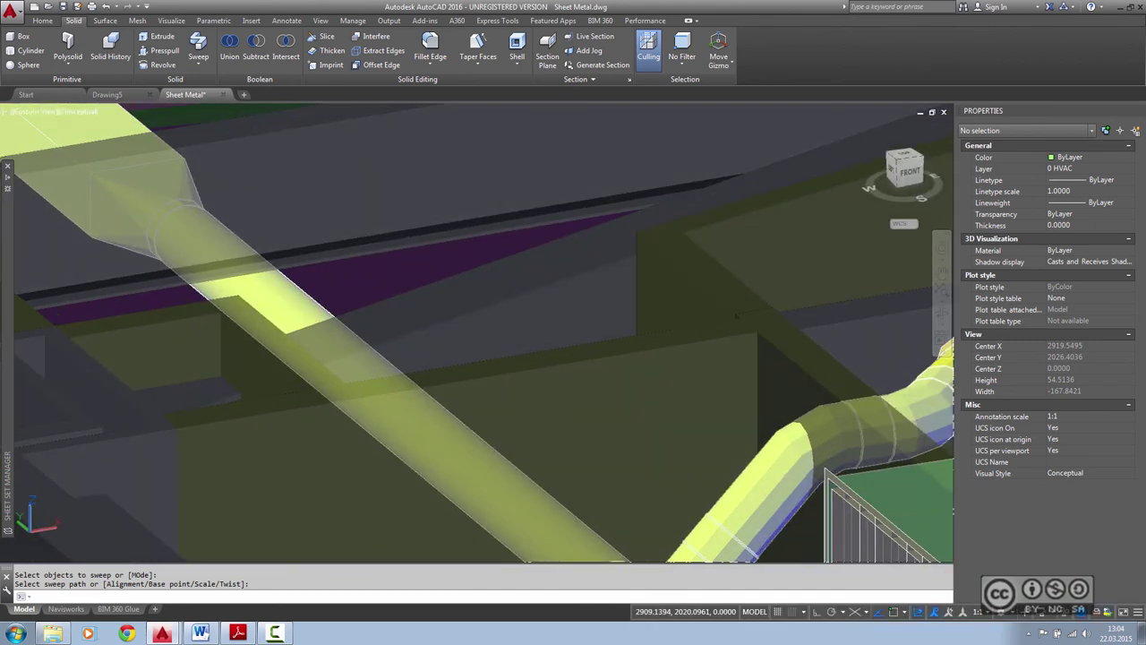
mouse_move(404, 358)
middle_mouse_down()
mouse_move(404, 312)
mouse_move(466, 257)
middle_mouse_up()
key("Escape")
scroll(383, 287, "down", 2)
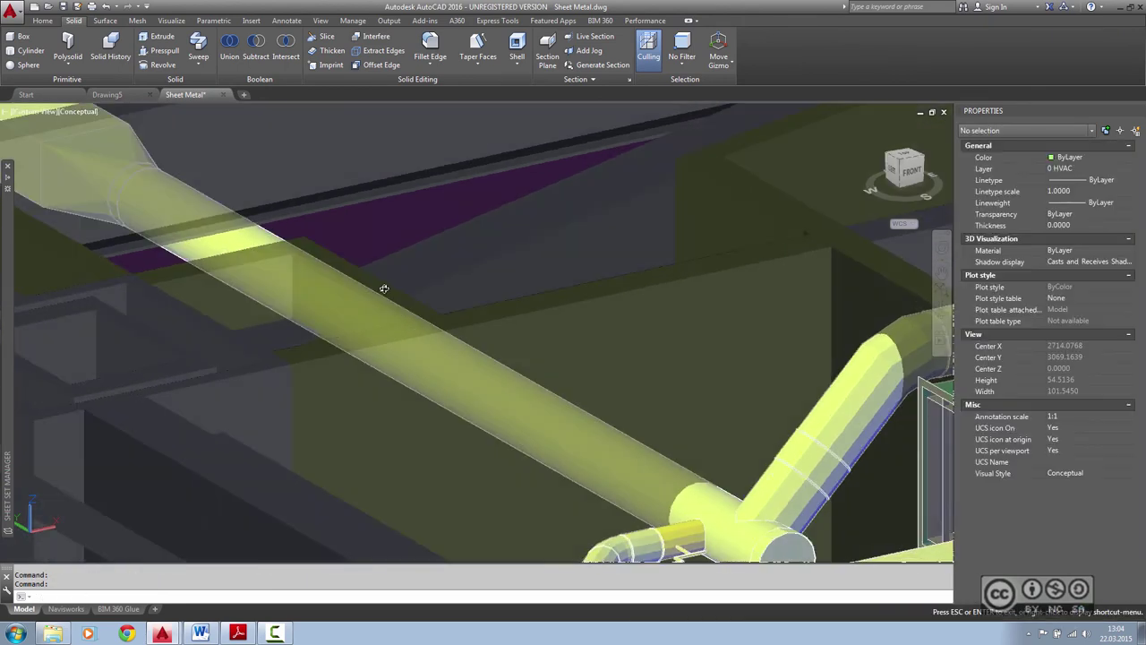
scroll(384, 287, "down", 2)
scroll(358, 318, "down", 1)
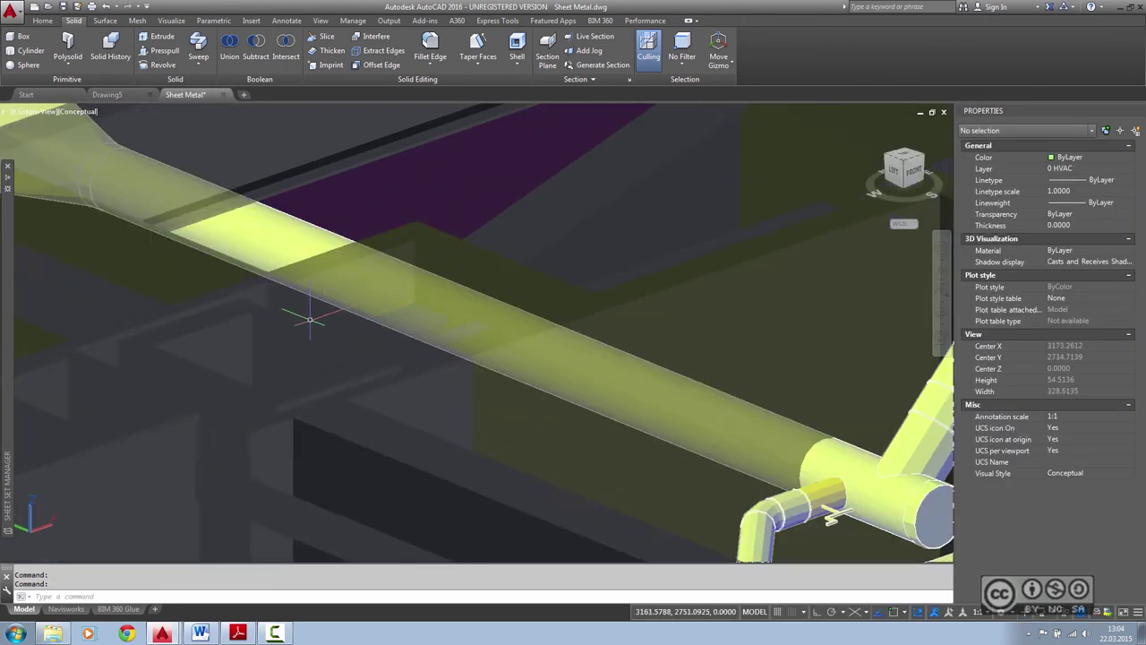
scroll(286, 311, "down", 1)
scroll(260, 322, "down", 1)
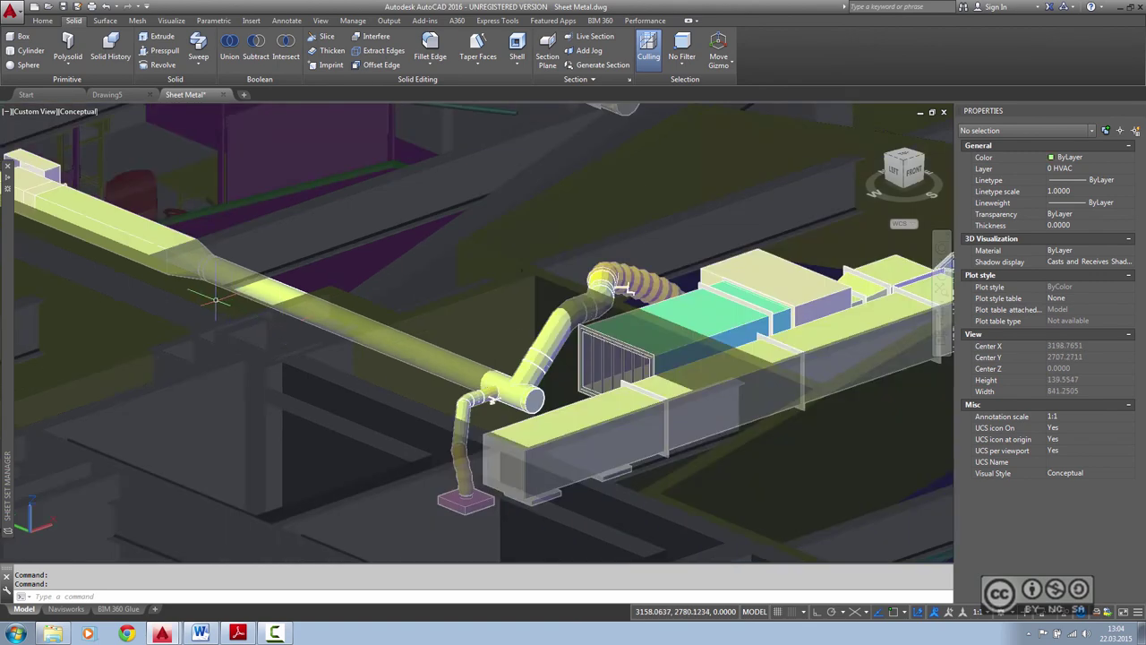
middle_click_drag(226, 300, 346, 332)
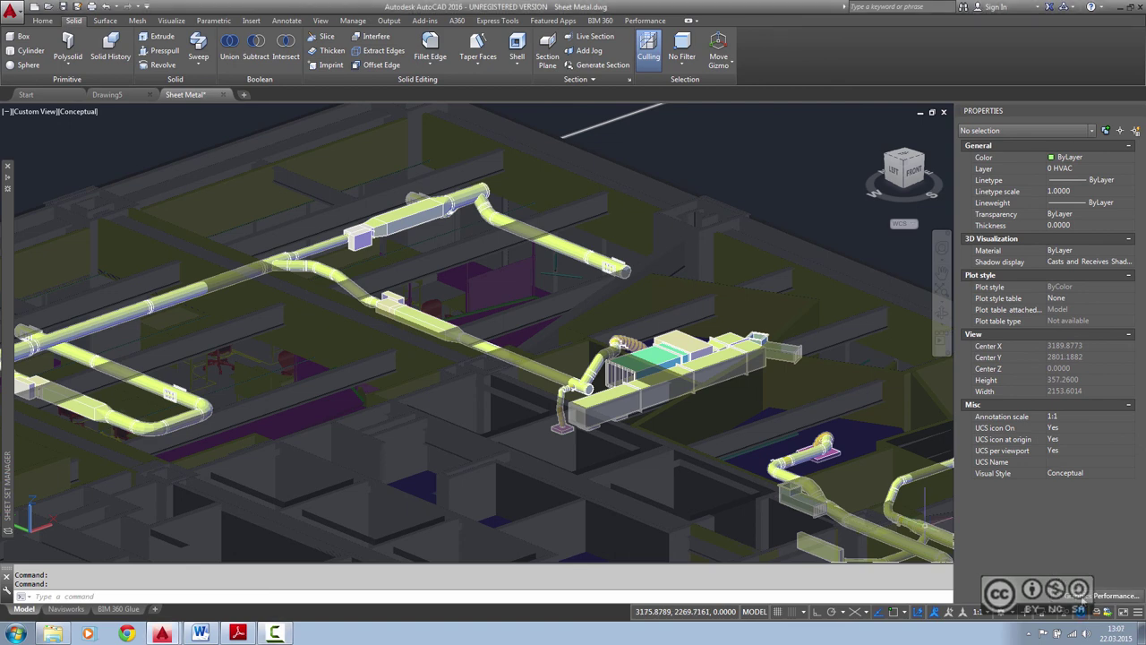
- Check Graphics Performance, leaving hardware acceleration on, and bring up the BIM 360 tools
left_click(1081, 594)
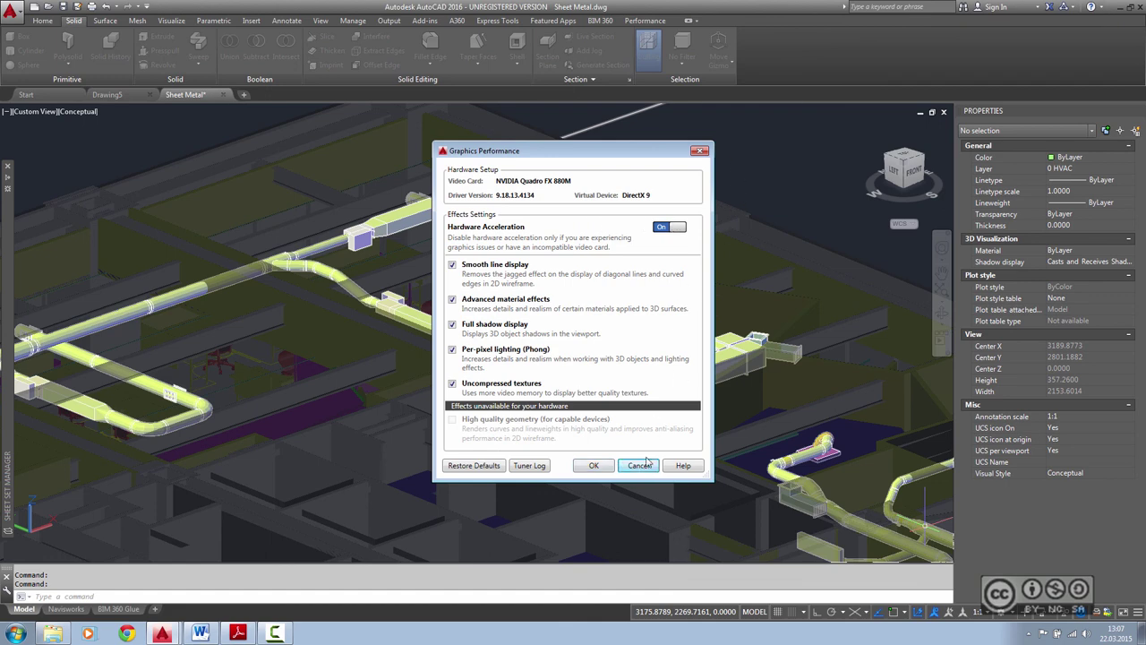
left_click(701, 150)
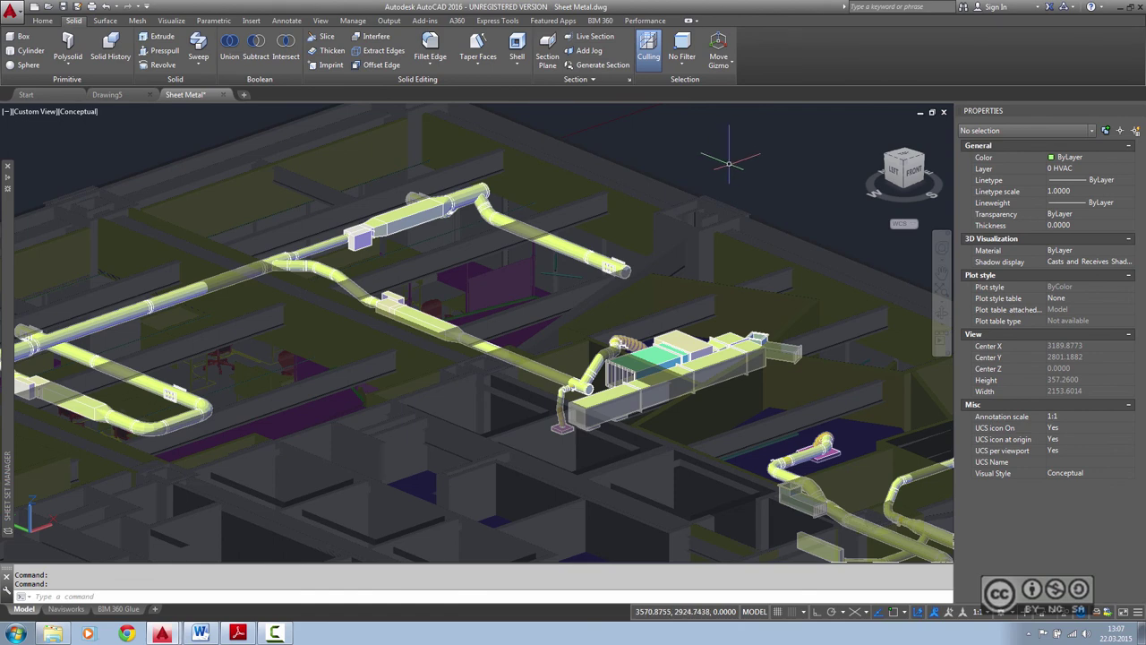
left_click(603, 22)
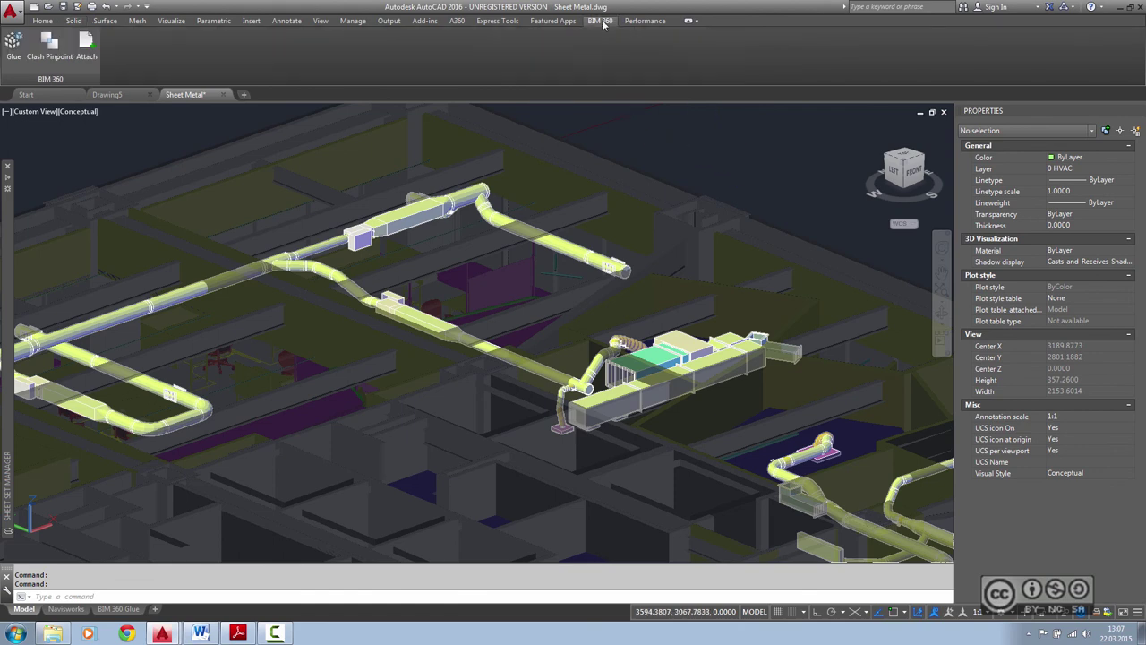